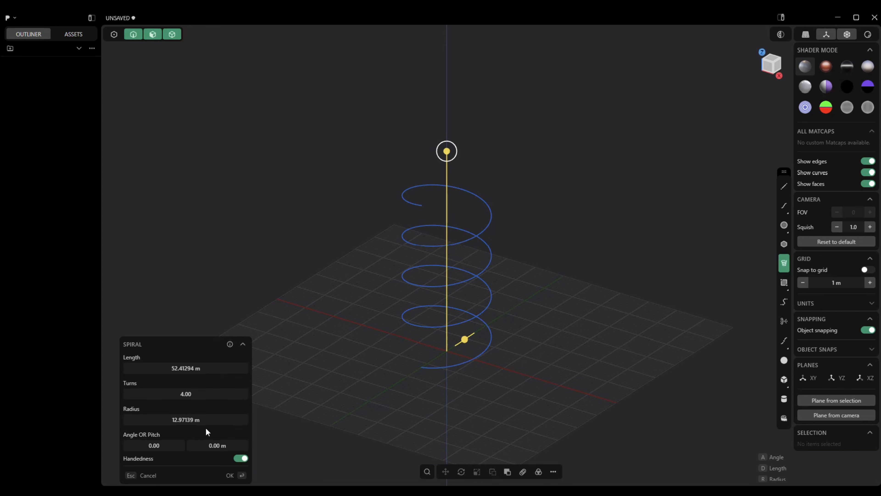
# Set the spiral's radius to 9 m and its turns to 10, and finish creating the curve.
pyautogui.click(213, 421)
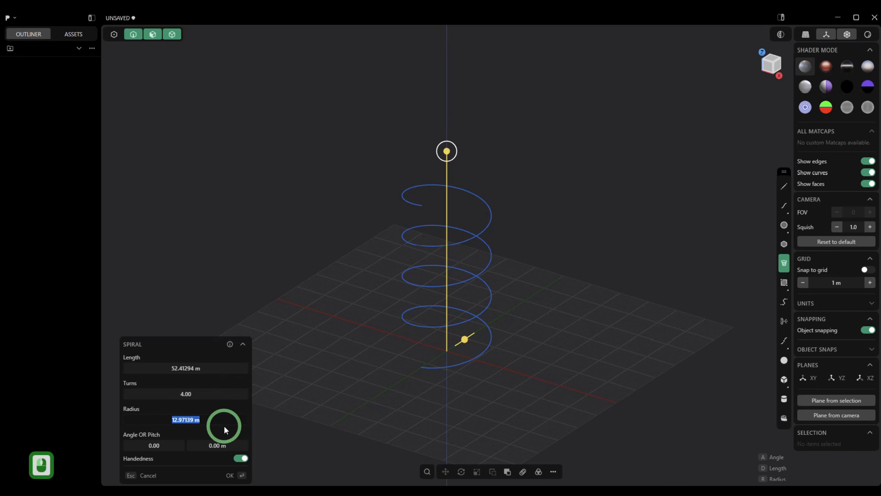
pyautogui.write('9')
pyautogui.press('Return')
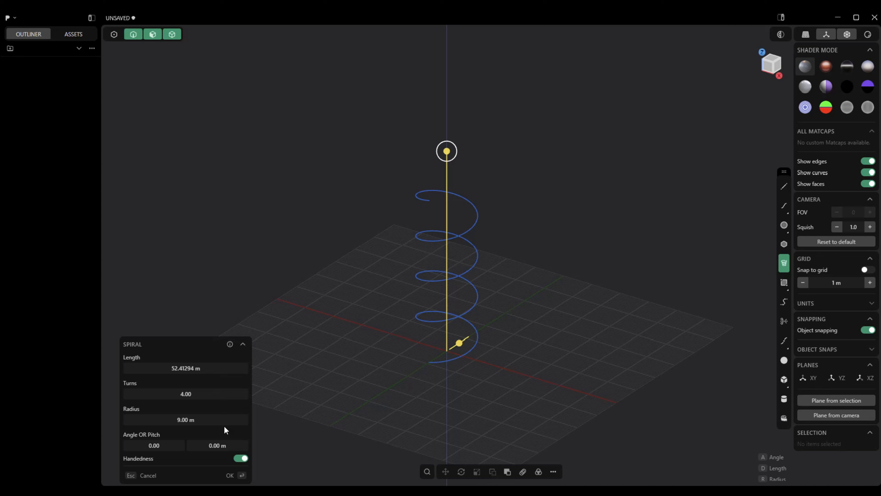
pyautogui.click(207, 395)
pyautogui.write('10')
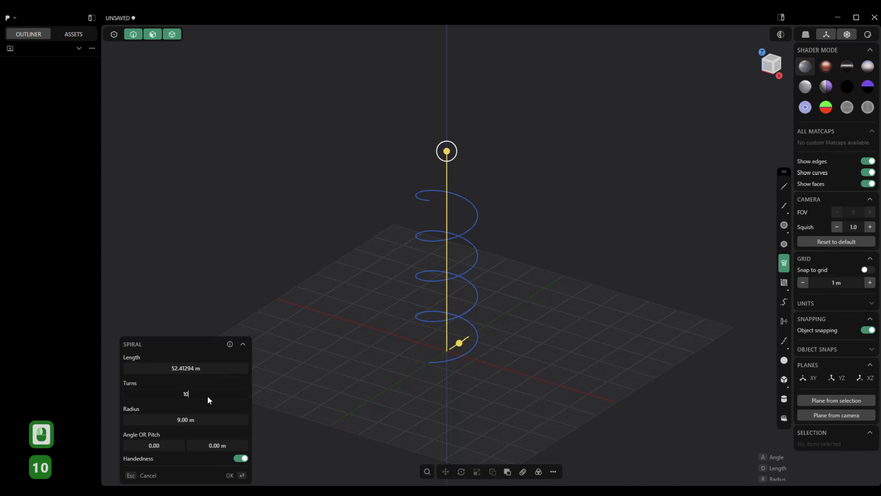
pyautogui.press('Return')
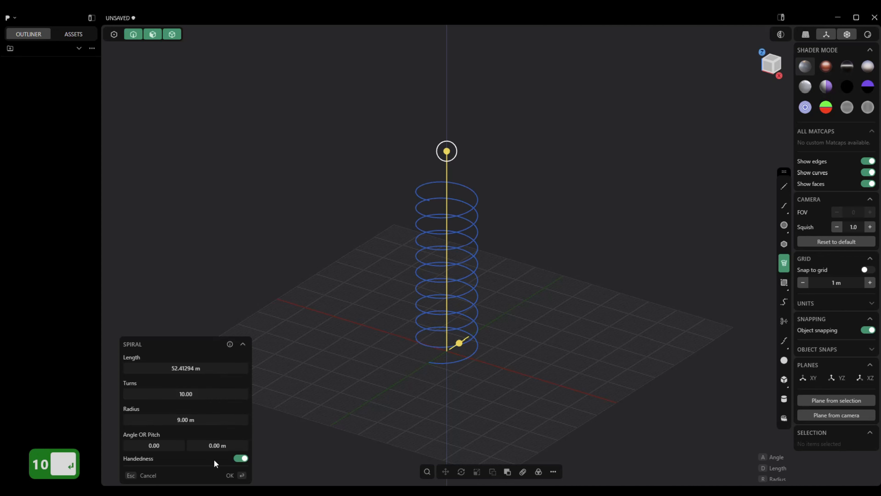
pyautogui.click(229, 476)
# Turn the spiral curve into a solid round pipe with a section size of about 1.14 m.
pyautogui.moveTo(304, 400); pyautogui.dragTo(290, 367, button='right')
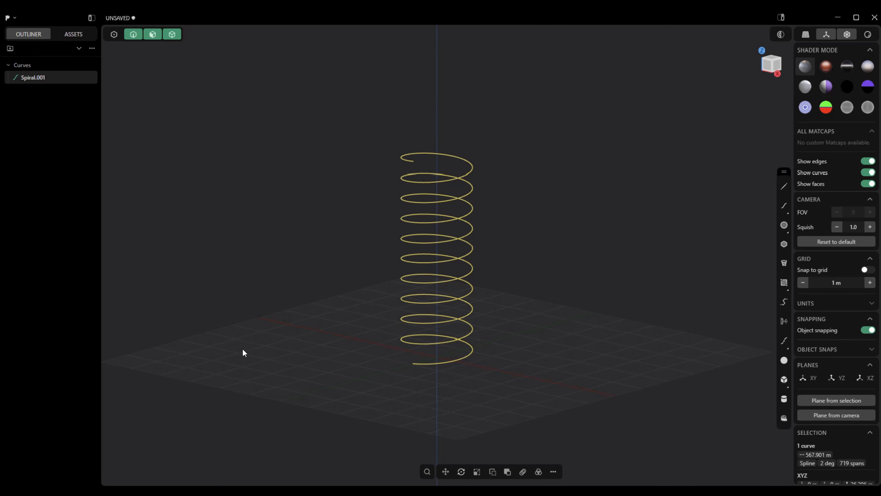
pyautogui.press('p')
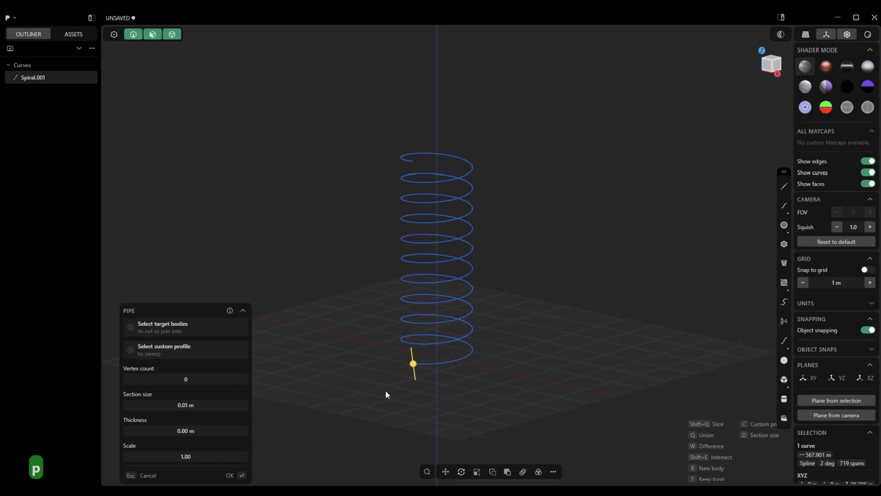
pyautogui.moveTo(413, 363); pyautogui.dragTo(415, 368)
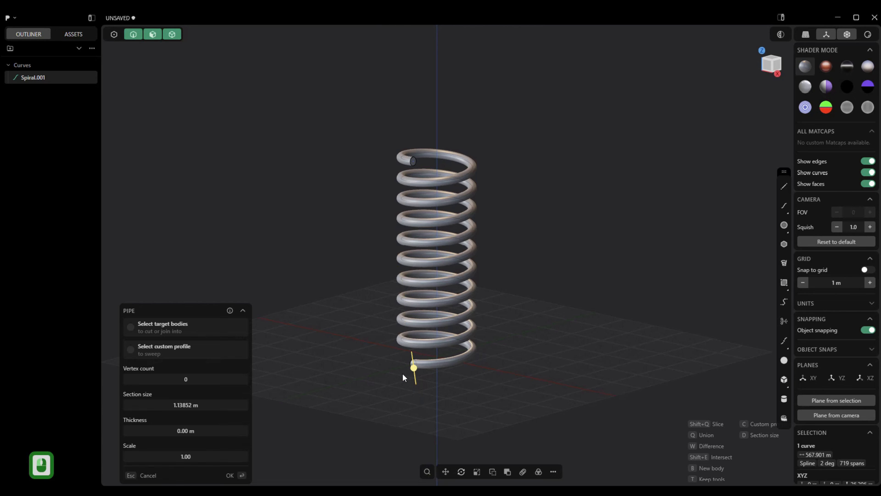
pyautogui.click(230, 475)
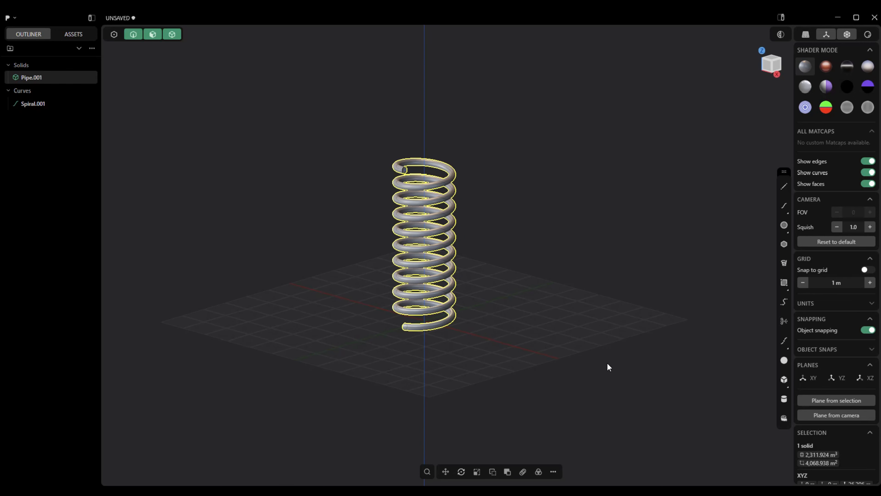
# Create a cylinder centred under the spring, about 13.7 m in radius and extending about 3.4 m downward.
pyautogui.click(784, 399)
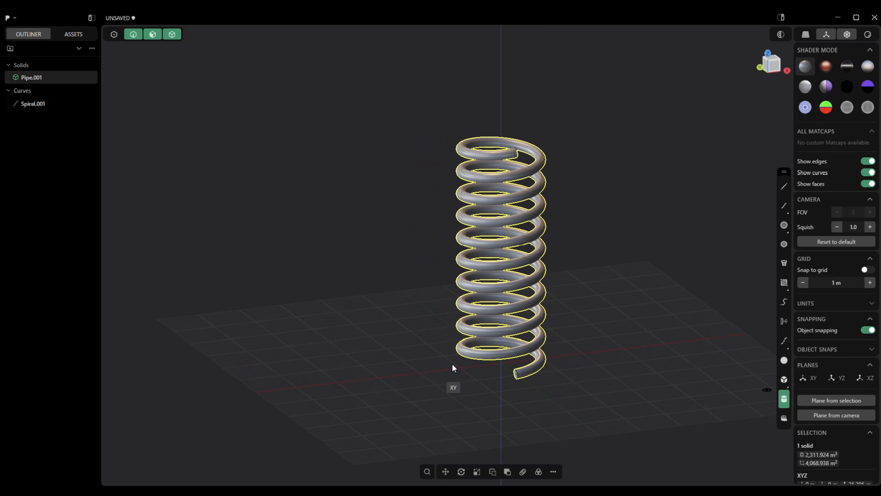
pyautogui.click(503, 363)
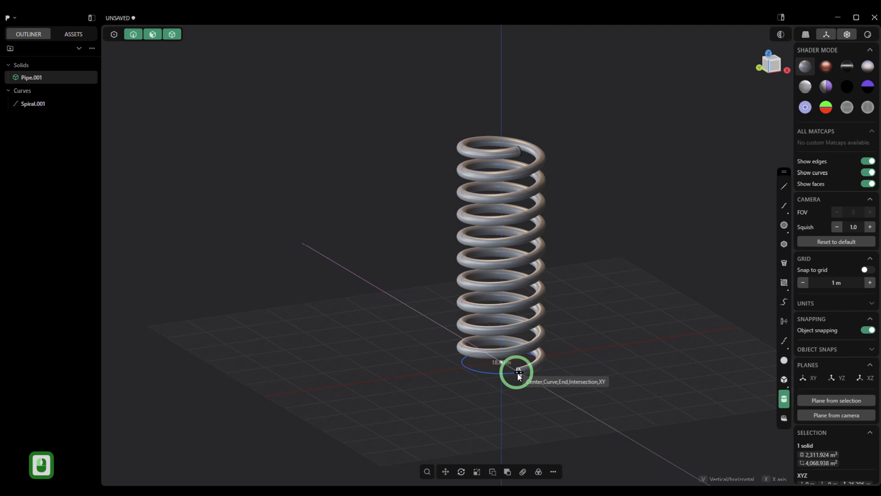
pyautogui.click(528, 377)
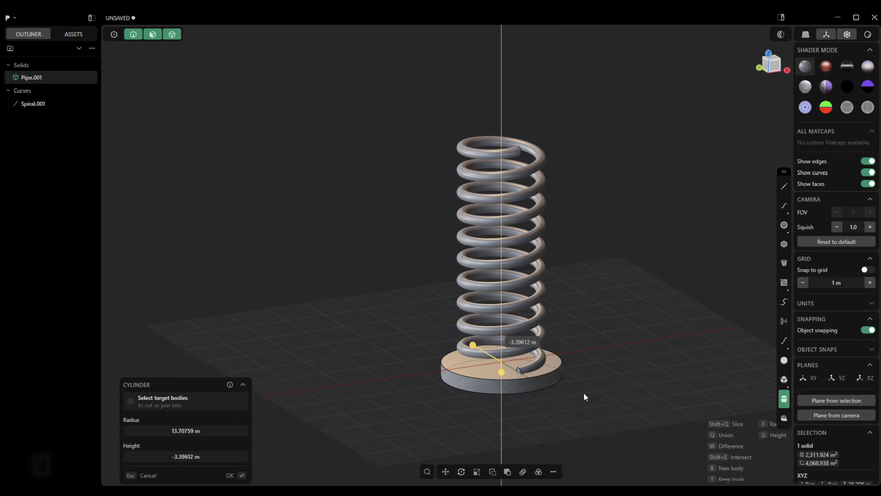
pyautogui.moveTo(584, 393); pyautogui.dragTo(767, 54, button='middle')
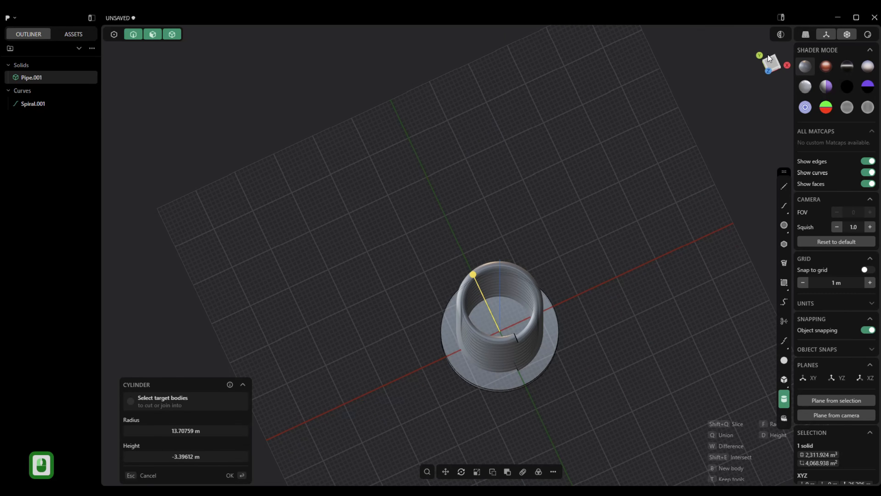
pyautogui.click(771, 64)
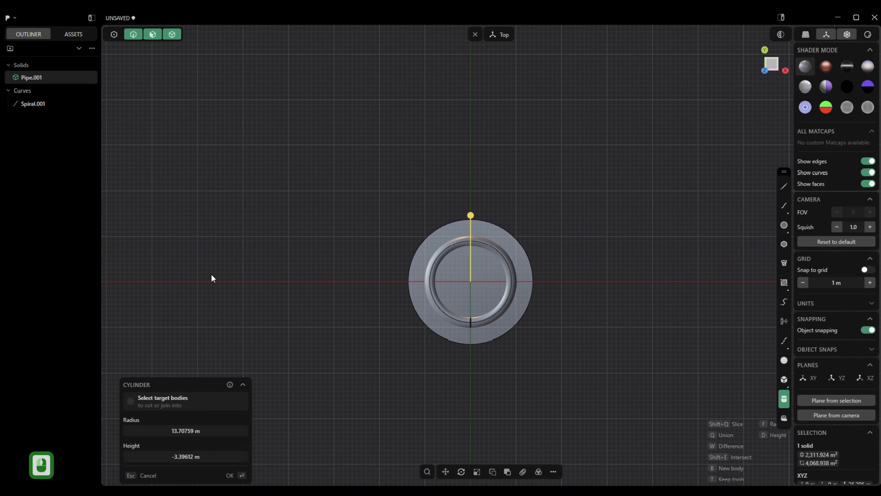
pyautogui.click(227, 475)
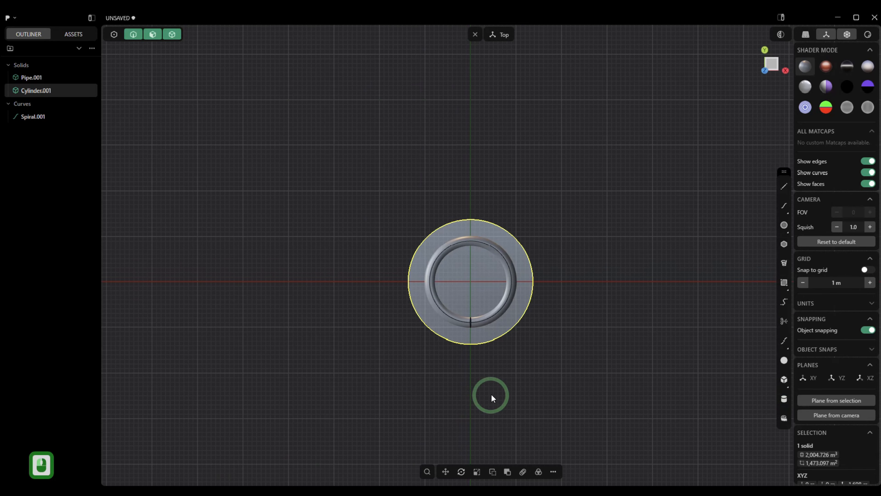
# Scale the base cylinder uniformly by about 0.8 so its rim sits just outside the spring.
pyautogui.press('s')
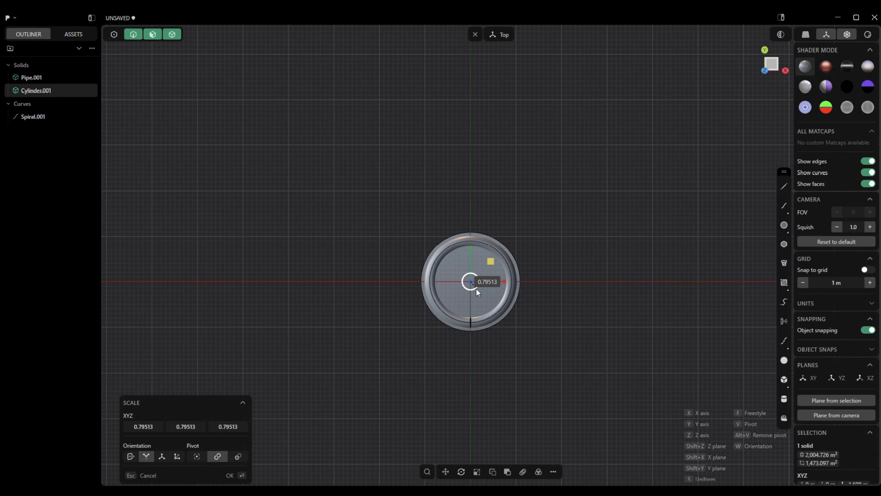
pyautogui.click(230, 475)
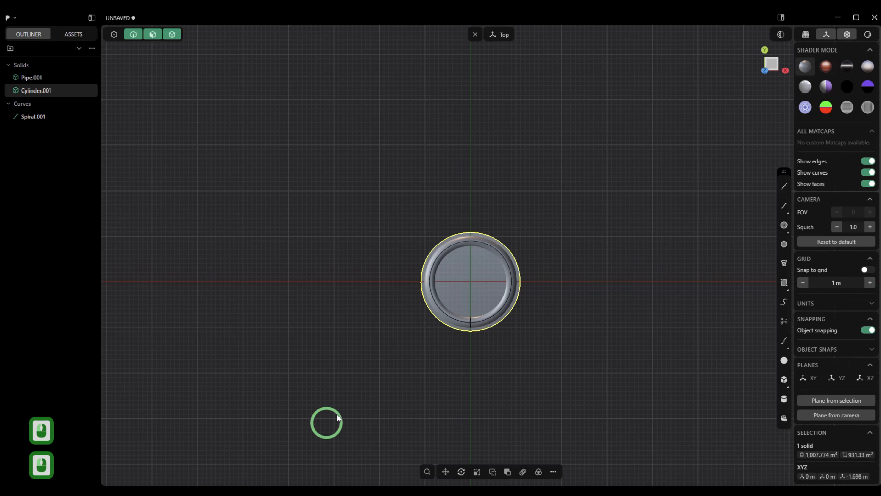
pyautogui.click(473, 34)
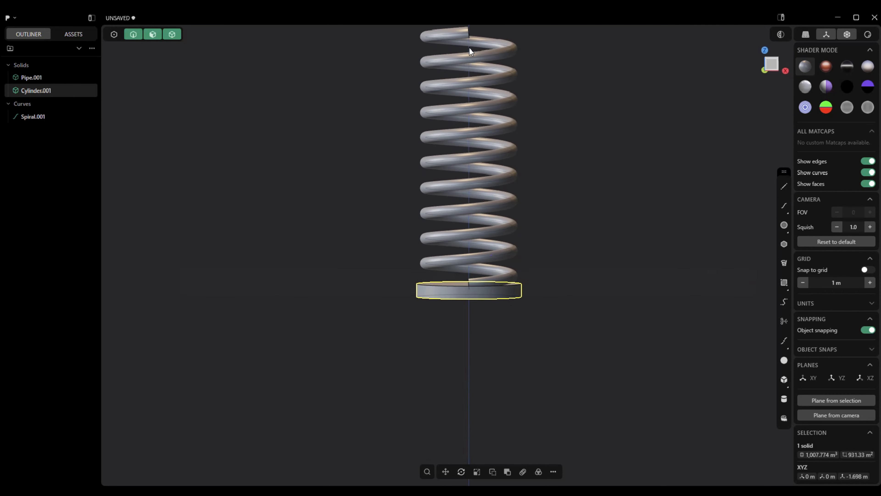
# Offset the base cylinder's bottom face downward by about 11.6 m.
pyautogui.moveTo(486, 101); pyautogui.dragTo(482, 256, button='middle')
pyautogui.moveTo(468, 246); pyautogui.dragTo(481, 352)
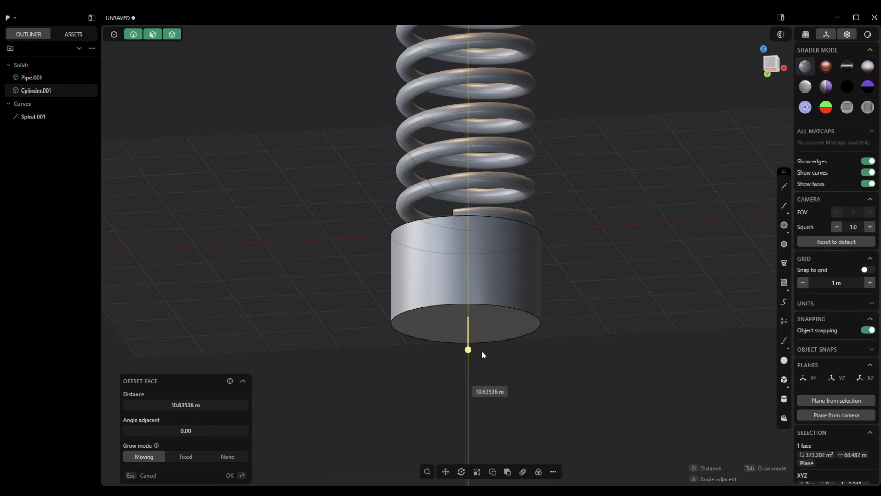
pyautogui.moveTo(482, 352); pyautogui.dragTo(482, 357)
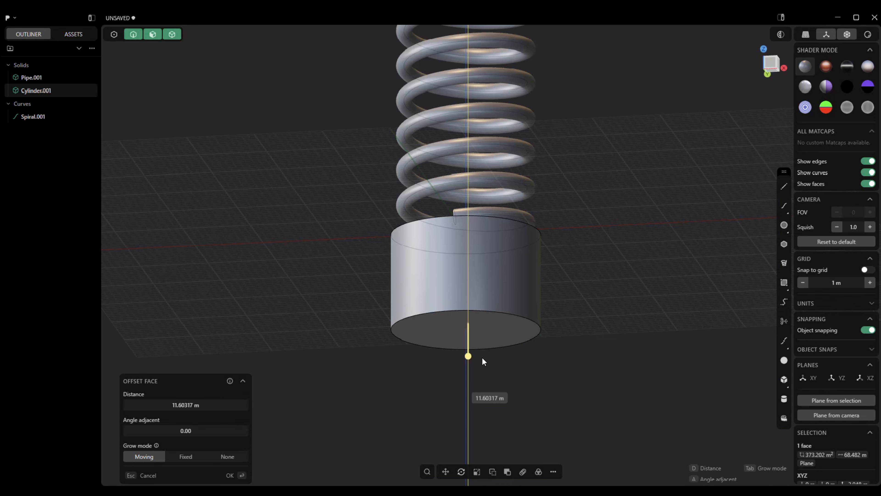
# Create a second cylinder on the ground plane beside the spring, about 6.75 m in radius and 36.4 m high.
pyautogui.moveTo(482, 357); pyautogui.dragTo(722, 408, button='middle')
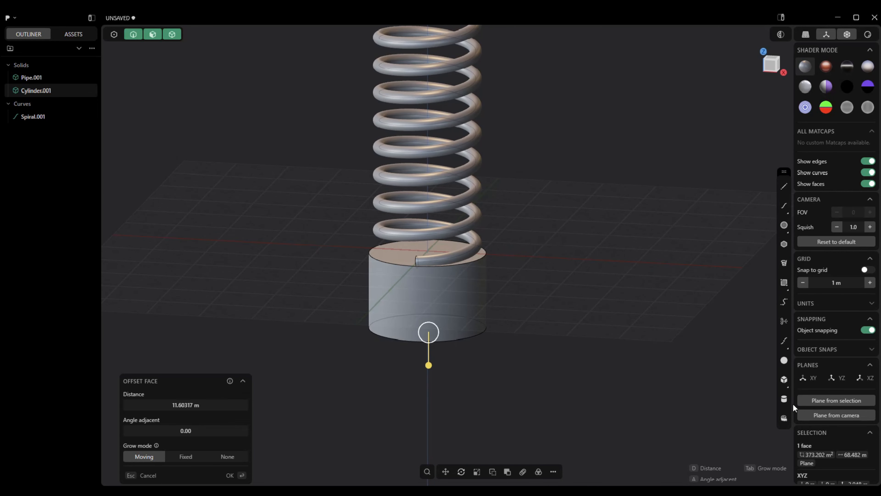
pyautogui.click(784, 398)
pyautogui.scroll(-5, 574, 291)
pyautogui.click(545, 292)
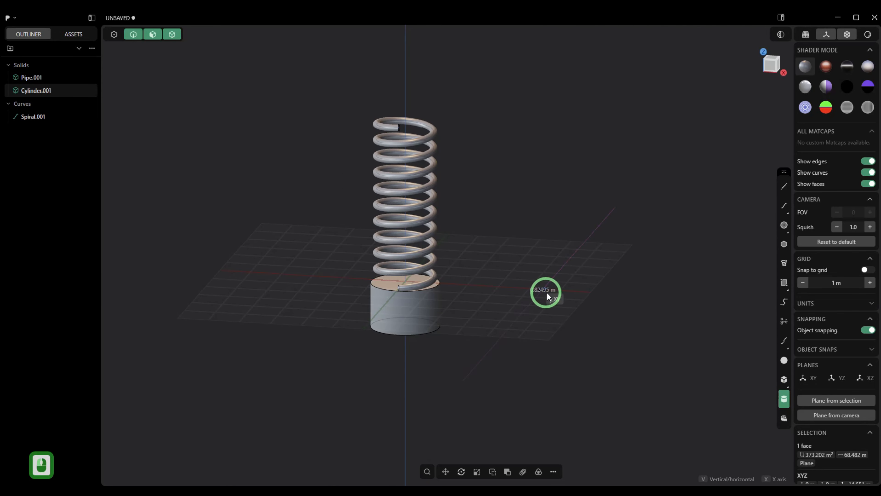
pyautogui.click(565, 299)
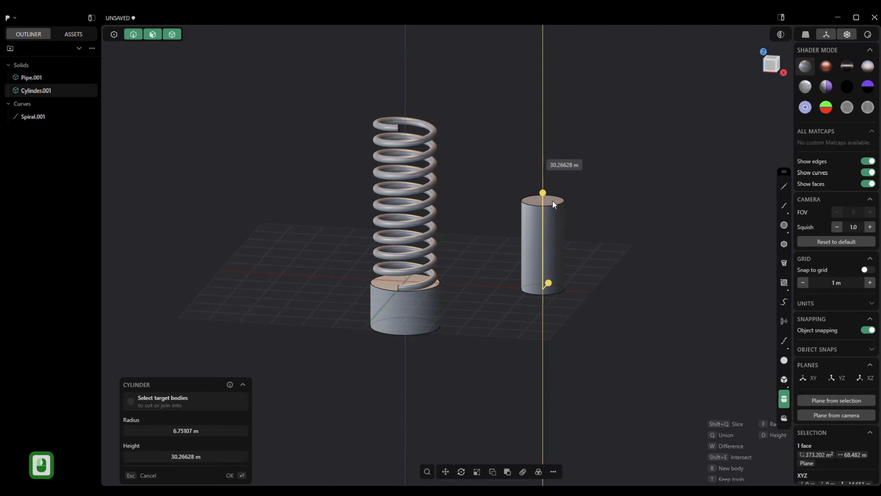
pyautogui.click(551, 186)
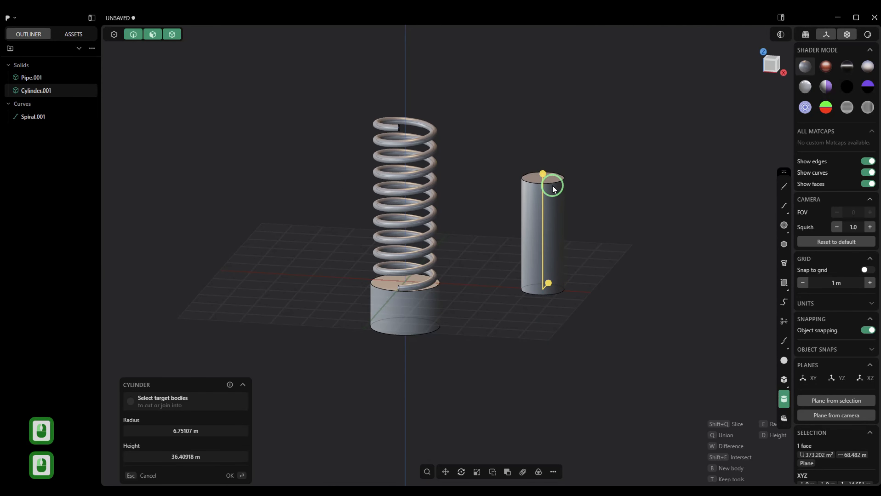
pyautogui.click(231, 476)
# Rotate the second cylinder 90 degrees about the Y axis so it lies horizontally.
pyautogui.moveTo(298, 455); pyautogui.dragTo(388, 422, button='middle')
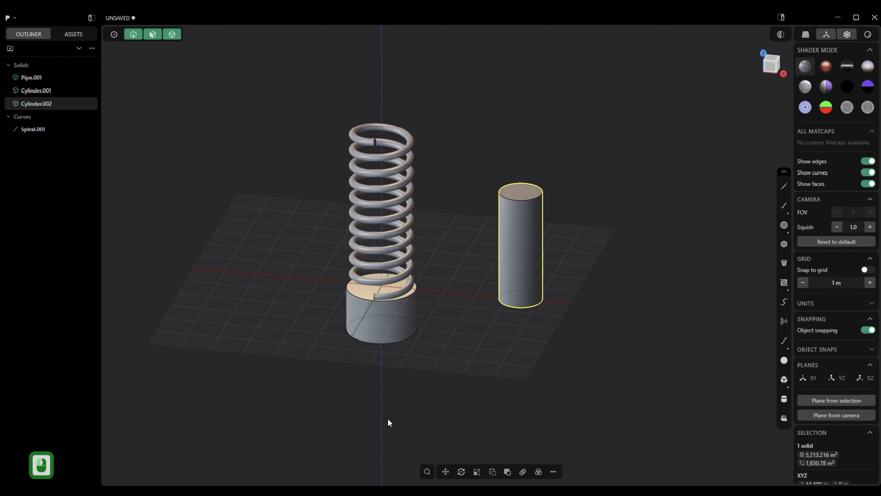
pyautogui.press('r')
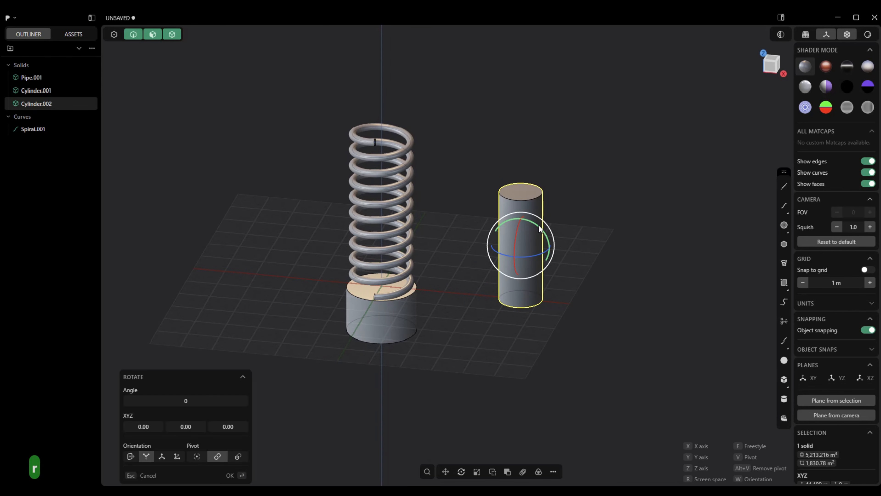
pyautogui.click(555, 248)
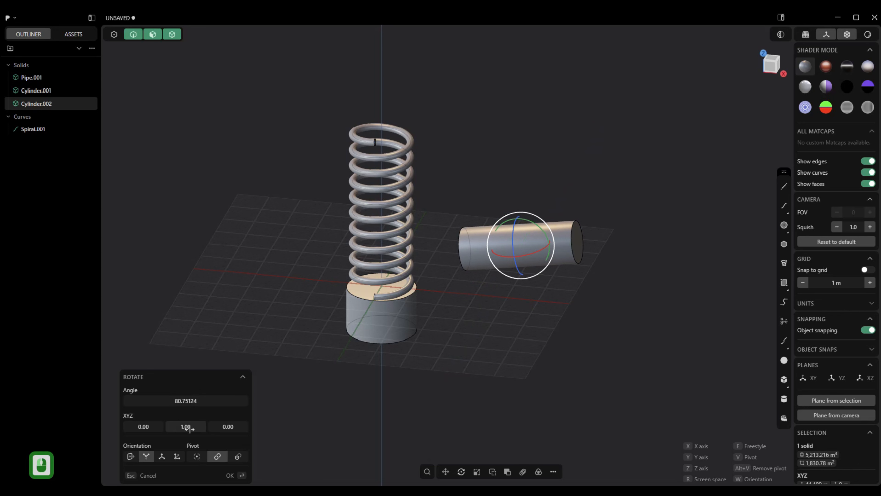
pyautogui.click(222, 398)
pyautogui.write('90')
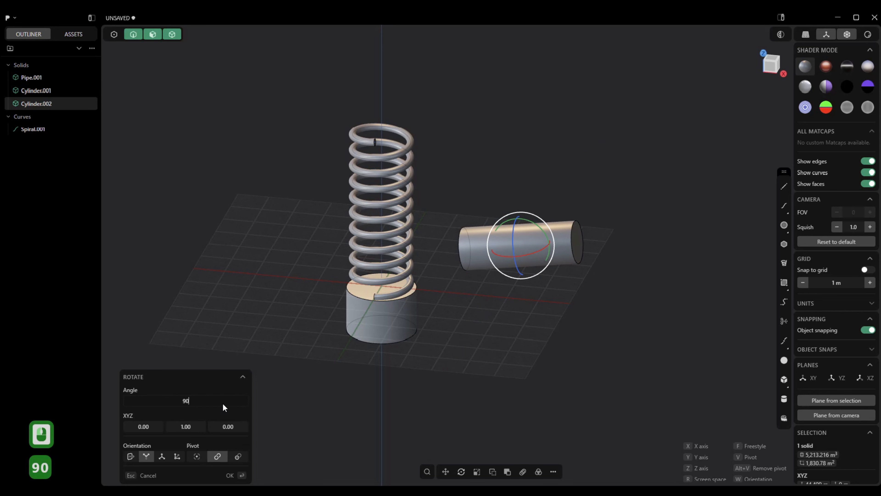
pyautogui.press('Return')
# In the right view, move the horizontal cylinder down about 26.3 m along Z to the level of the base cylinder.
pyautogui.moveTo(519, 192); pyautogui.dragTo(752, 84, button='middle')
pyautogui.click(771, 67)
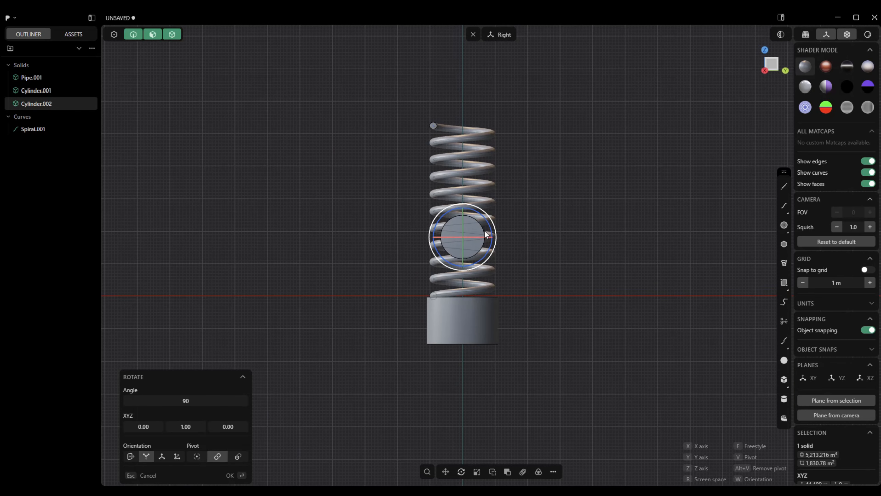
pyautogui.press('g')
pyautogui.moveTo(463, 208); pyautogui.dragTo(473, 293)
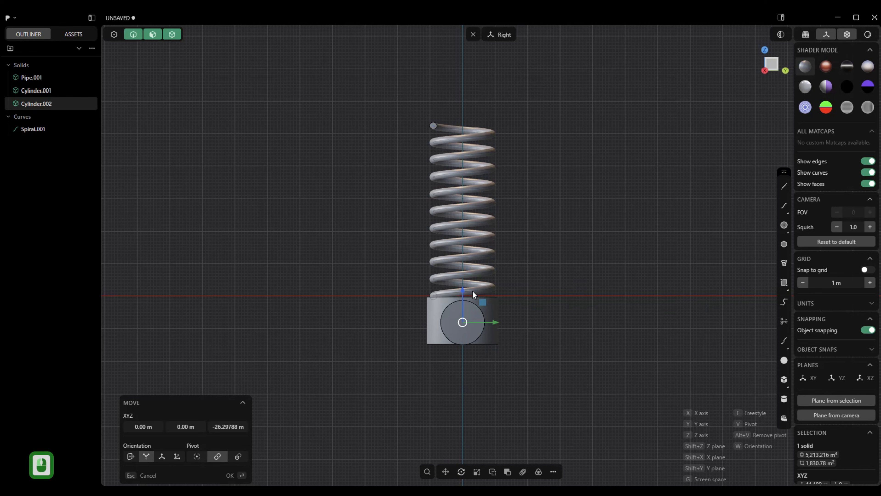
# Scale the horizontal cylinder uniformly by about 0.45.
pyautogui.scroll(10, 468, 320)
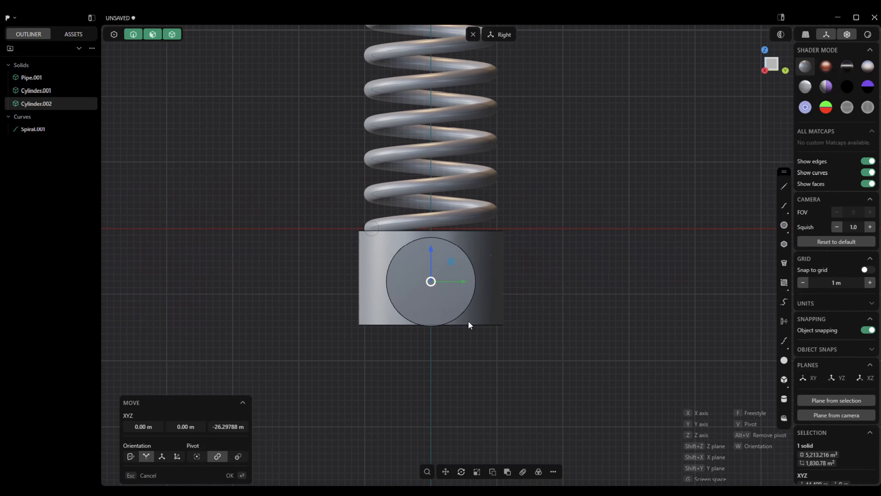
pyautogui.press('s')
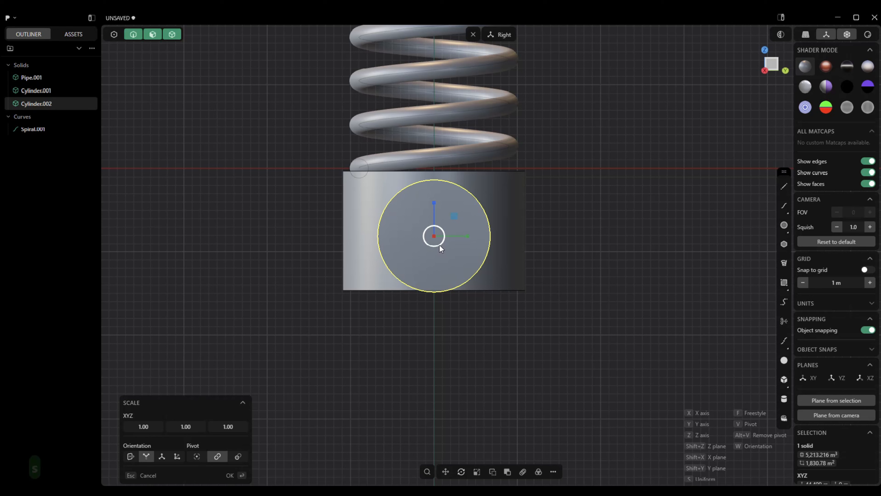
pyautogui.moveTo(439, 245); pyautogui.dragTo(436, 241)
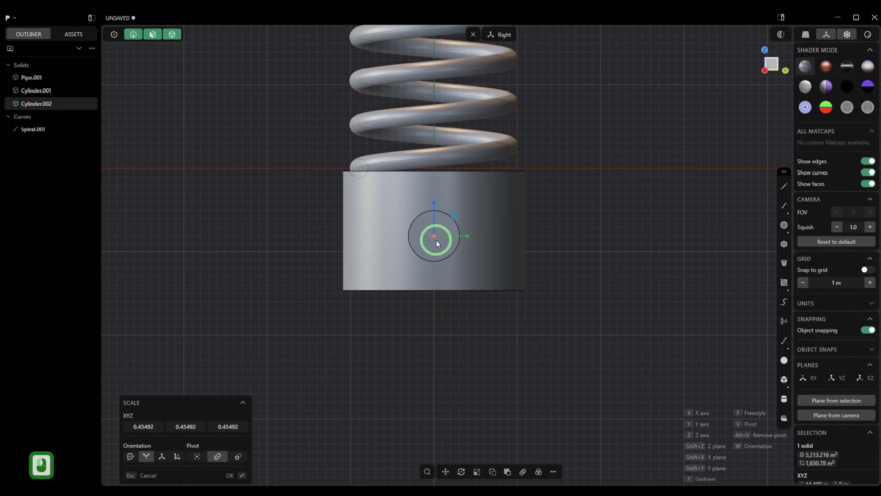
pyautogui.click(437, 241)
# Move the horizontal cylinder down about 1.77 m along Z, into the lower half of the base cylinder.
pyautogui.press('g')
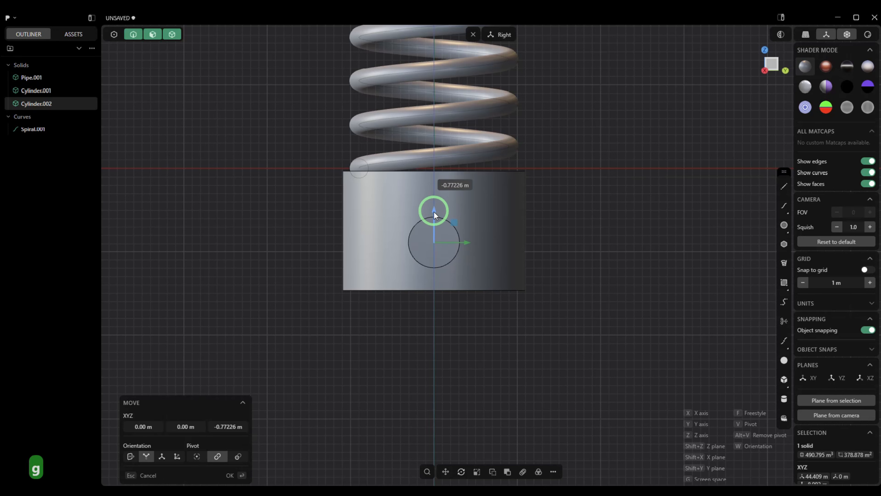
pyautogui.click(434, 219)
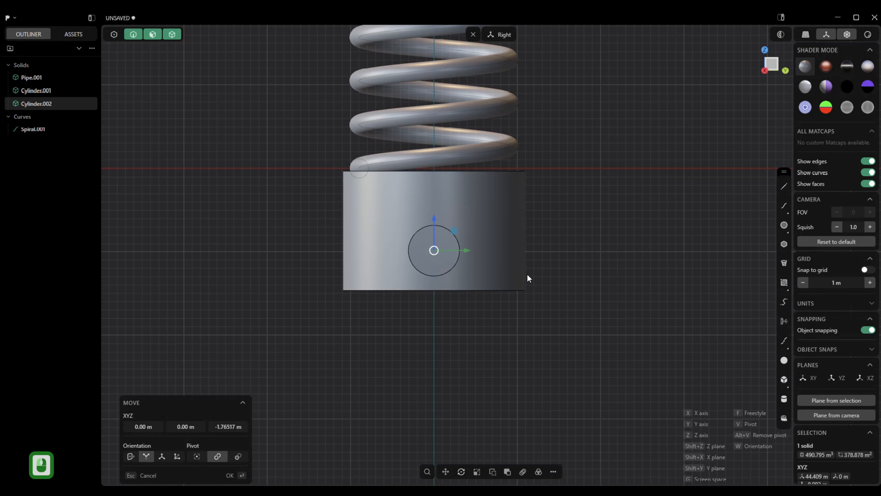
pyautogui.click(230, 475)
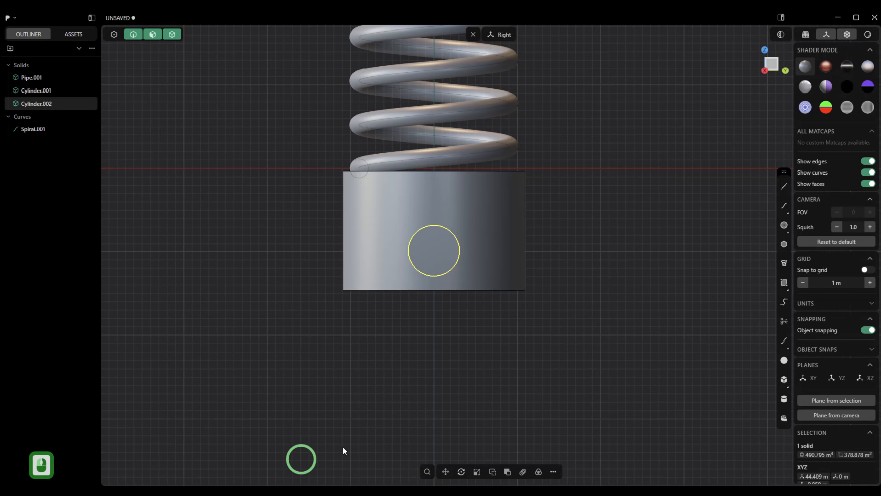
# Move the horizontal cylinder about 37.9 m along negative X into the base cylinder and stretch it by about 2.6 along X.
pyautogui.click(474, 34)
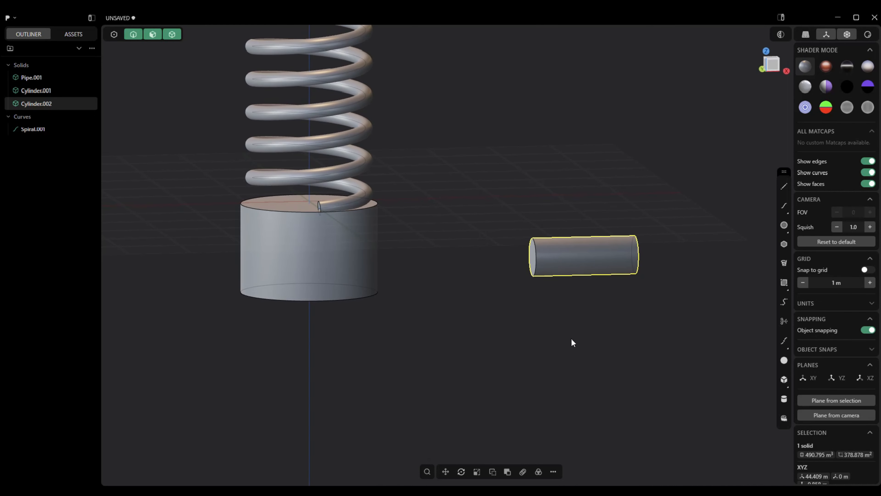
pyautogui.press('g')
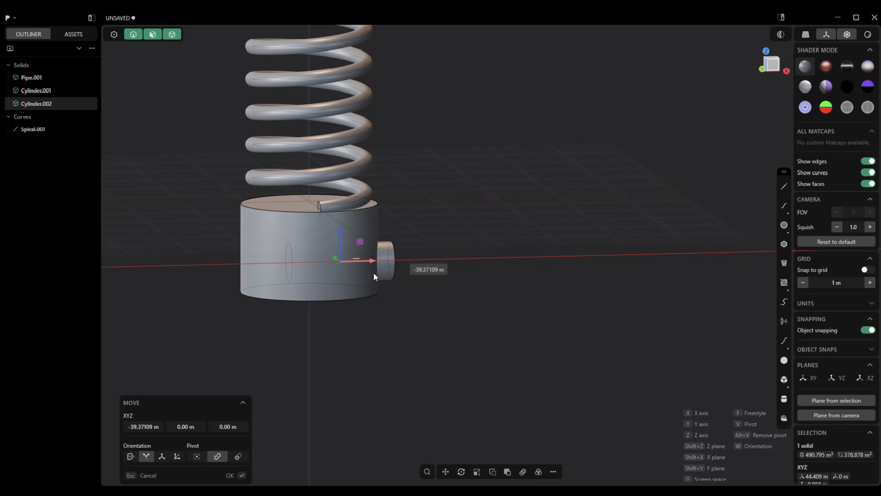
pyautogui.click(379, 274)
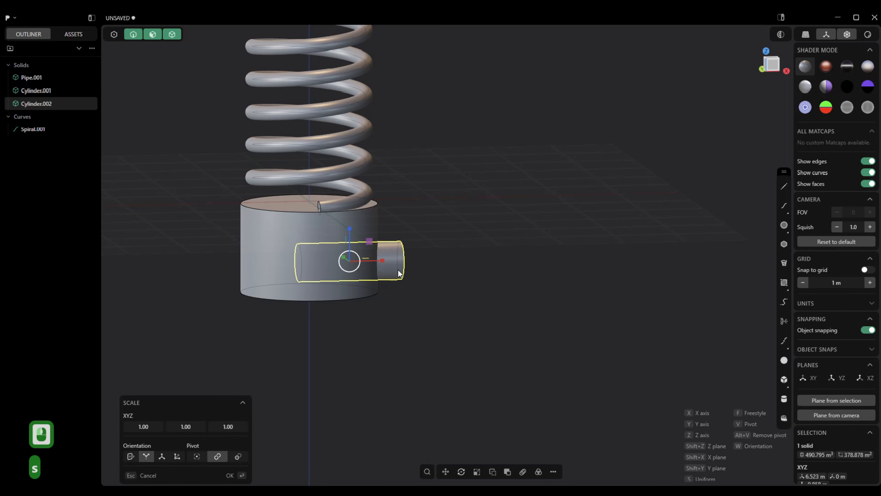
pyautogui.press('s')
pyautogui.click(433, 260)
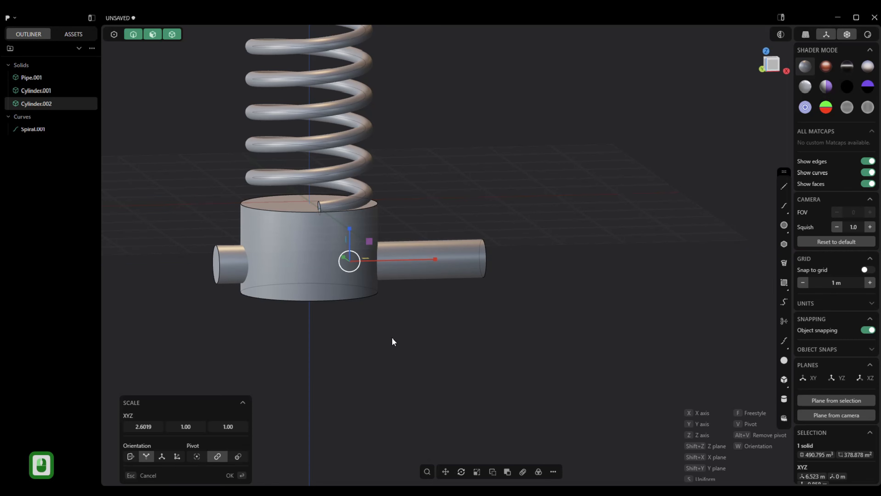
pyautogui.click(229, 476)
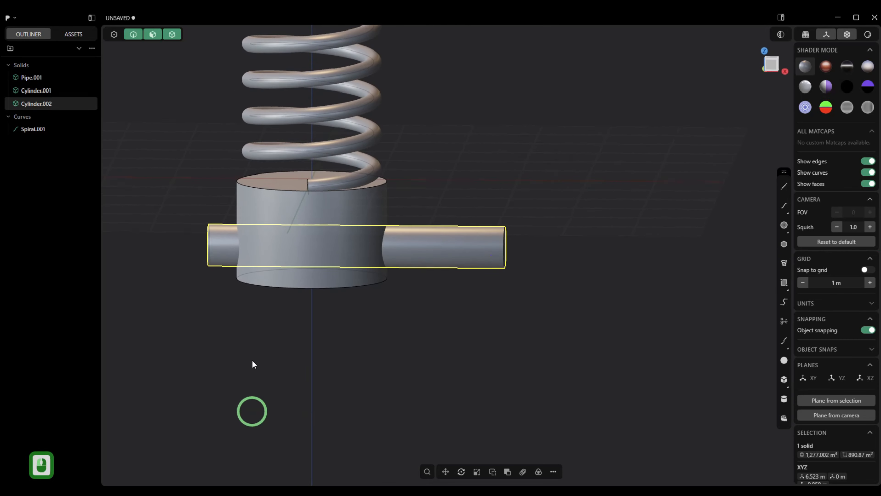
# Cut a through hole in the base cylinder with a Boolean Difference, using the horizontal cylinder as the tool body.
pyautogui.click(289, 295)
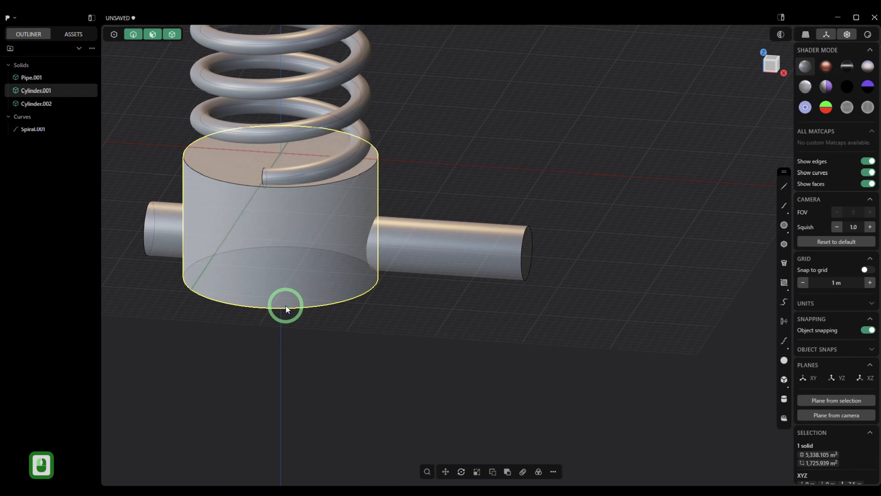
pyautogui.press('q')
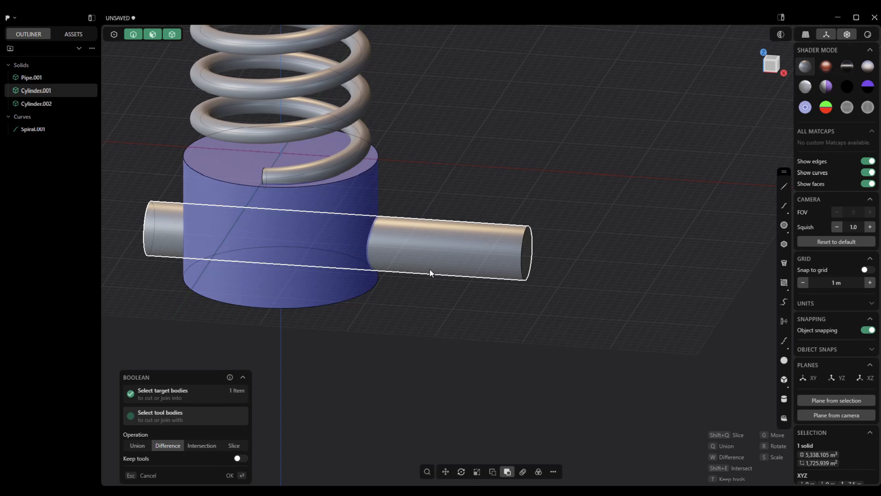
pyautogui.click(445, 264)
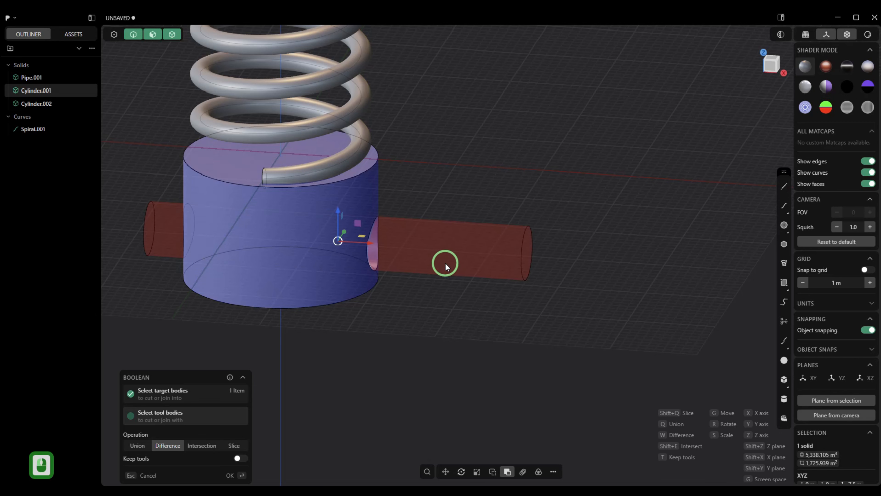
pyautogui.click(229, 474)
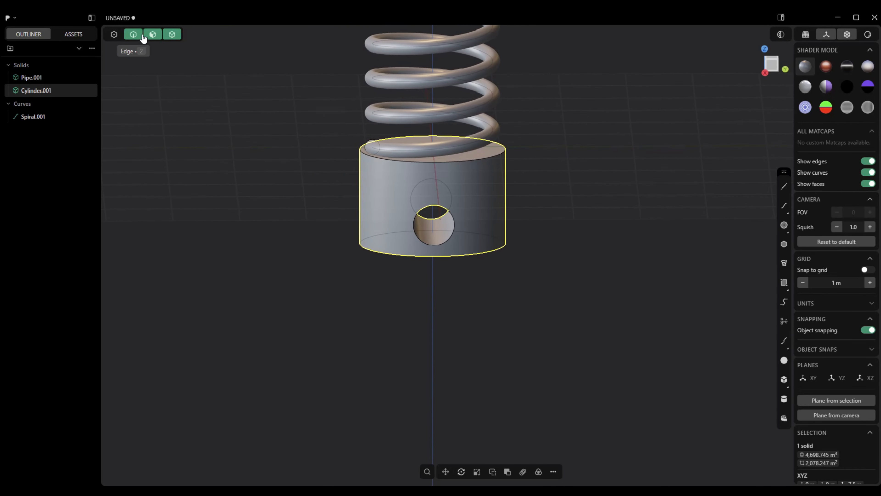
# Apply a small Fillet to the circular edges at both openings of the hole through the base.
pyautogui.click(136, 36)
pyautogui.scroll(3, 388, 309)
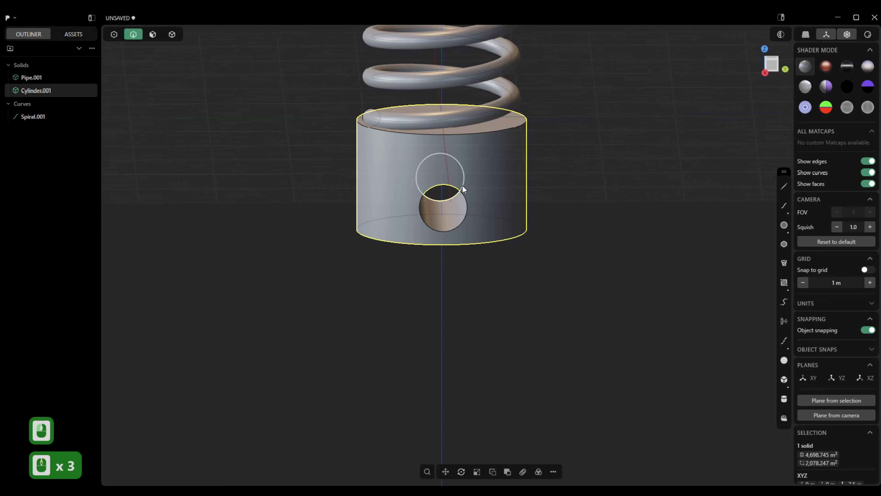
pyautogui.click(465, 198)
pyautogui.press('capslock')
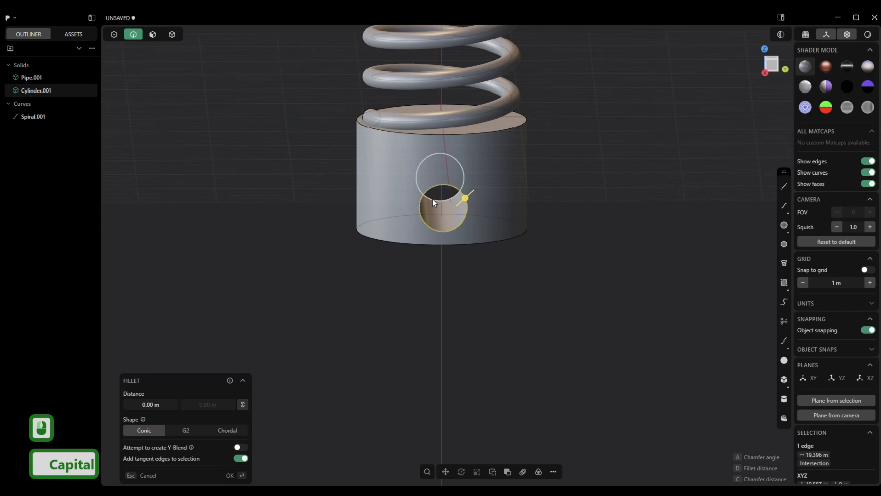
pyautogui.press('capslock')
pyautogui.click(433, 201)
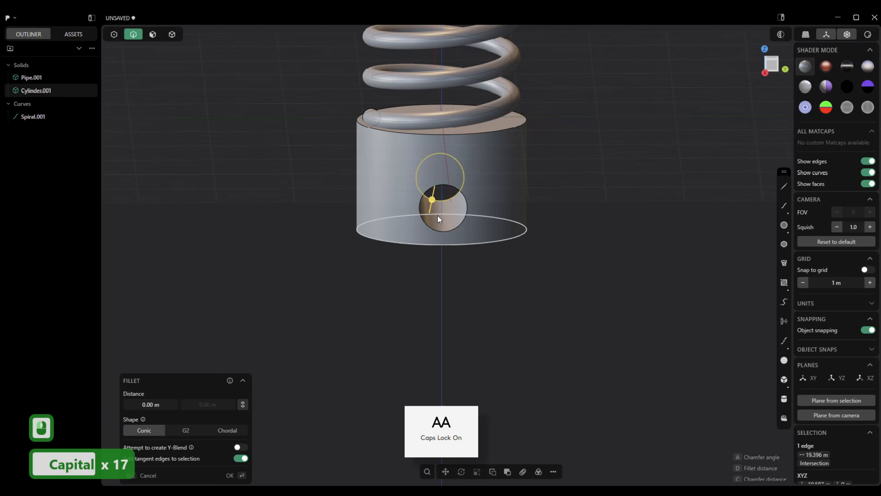
pyautogui.press('capslock')
pyautogui.press('shift')
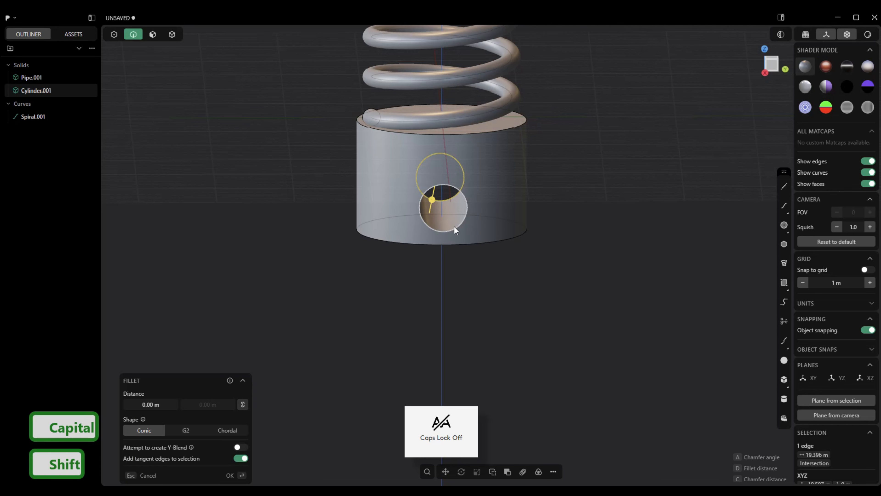
pyautogui.keyDown('shift'); pyautogui.click(454, 228); pyautogui.keyUp('shift')
pyautogui.moveTo(454, 228); pyautogui.dragTo(456, 229)
pyautogui.click(230, 474)
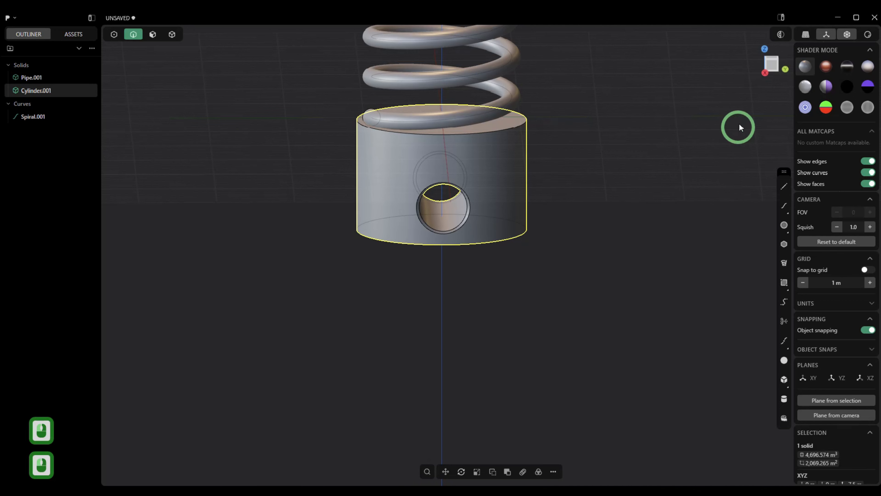
# In the right view, draw a concave four-point curve about 16 m long from outside the base's positive-Y side to below its bottom edge.
pyautogui.click(771, 67)
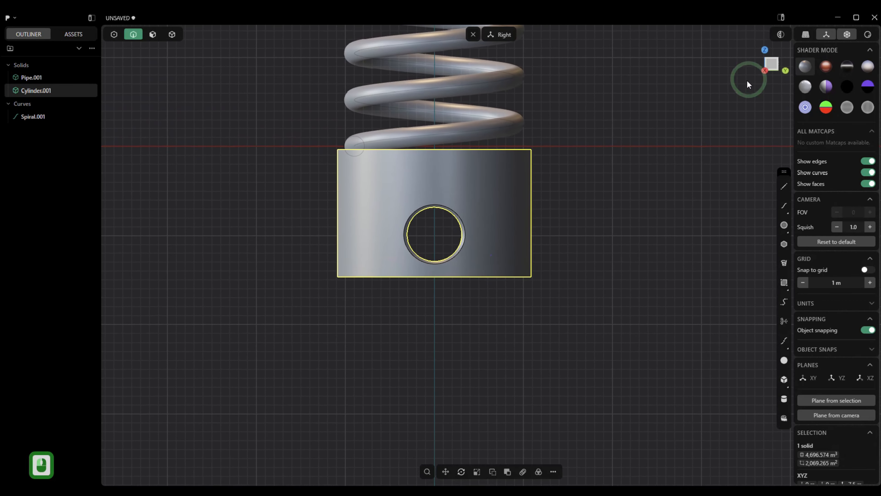
pyautogui.click(785, 208)
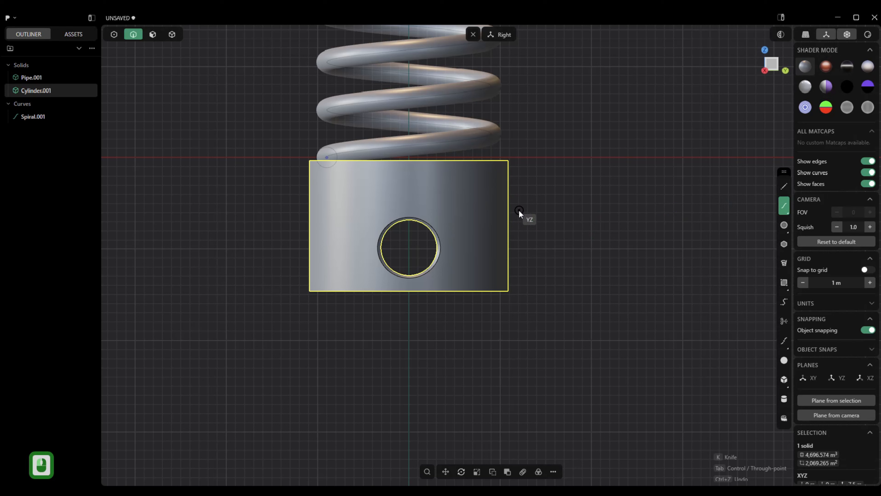
pyautogui.click(519, 200)
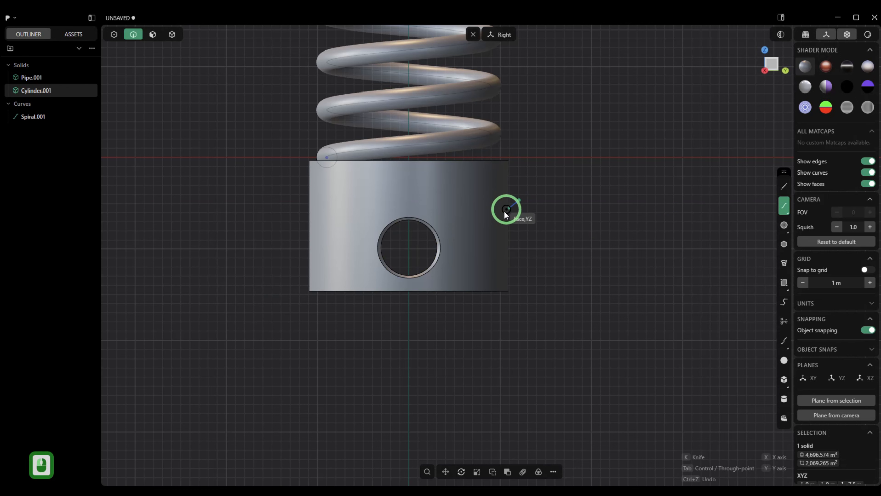
pyautogui.click(479, 226)
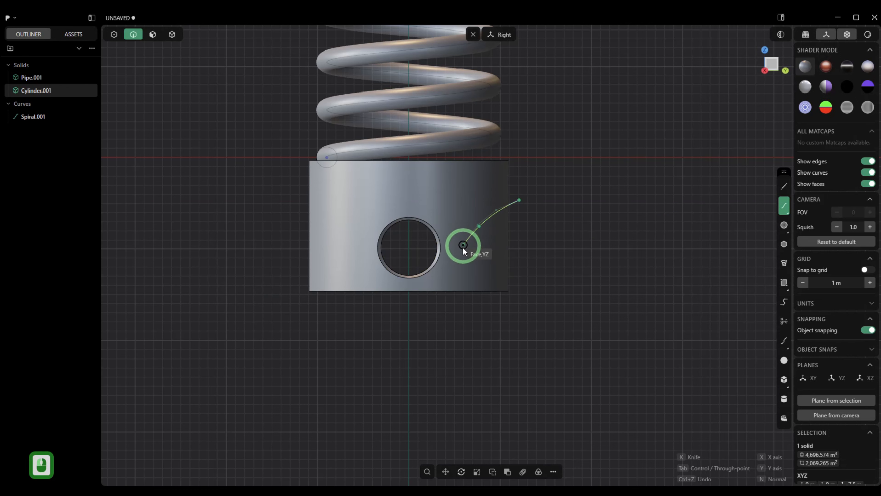
pyautogui.click(459, 255)
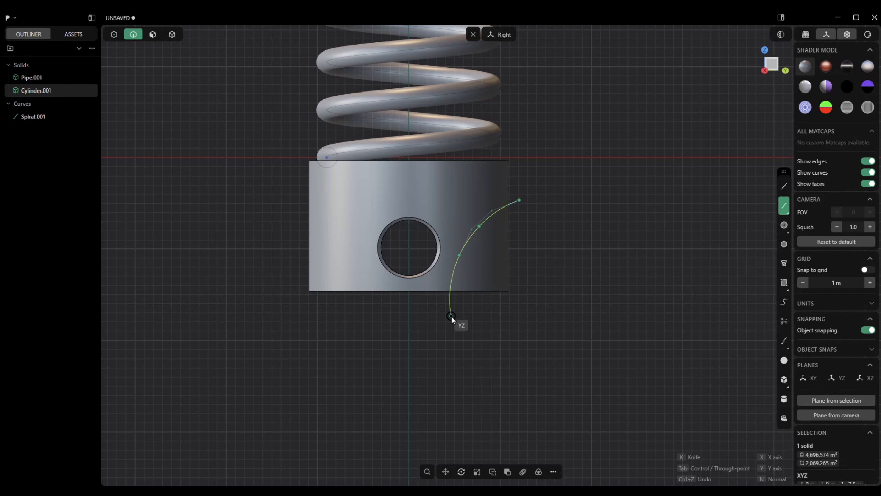
pyautogui.click(451, 316)
pyautogui.click(451, 316)
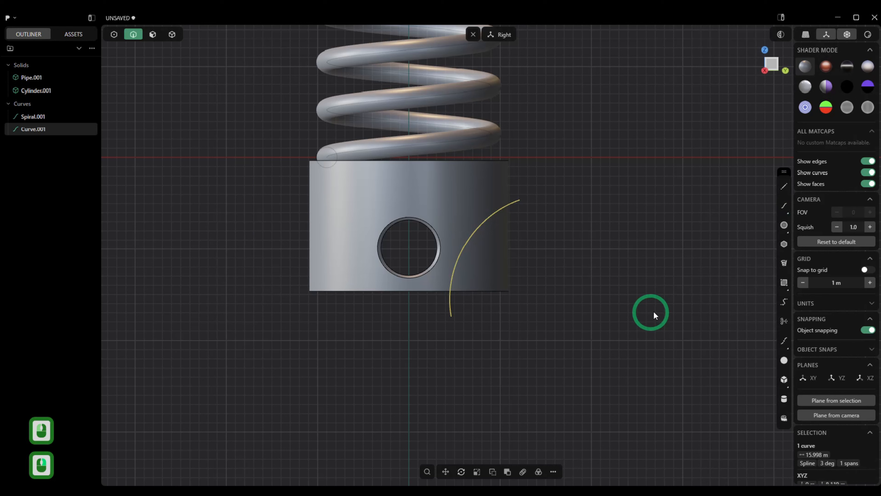
# Mirror the curve across the base's vertical centre plane to the opposite side of the hole.
pyautogui.press('alt')
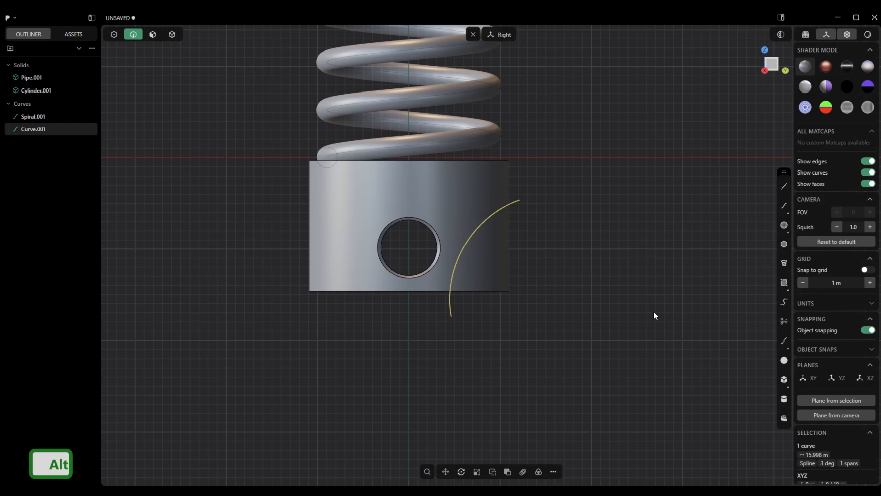
pyautogui.hotkey('alt', 'x')
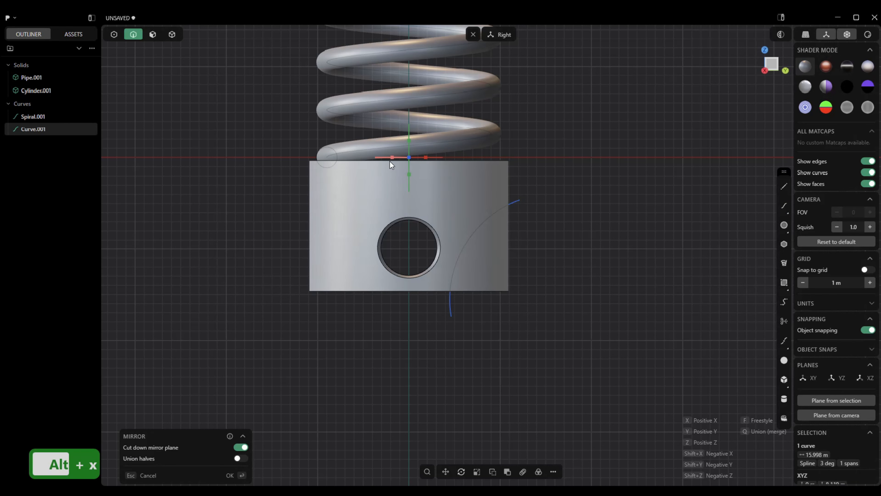
pyautogui.click(393, 158)
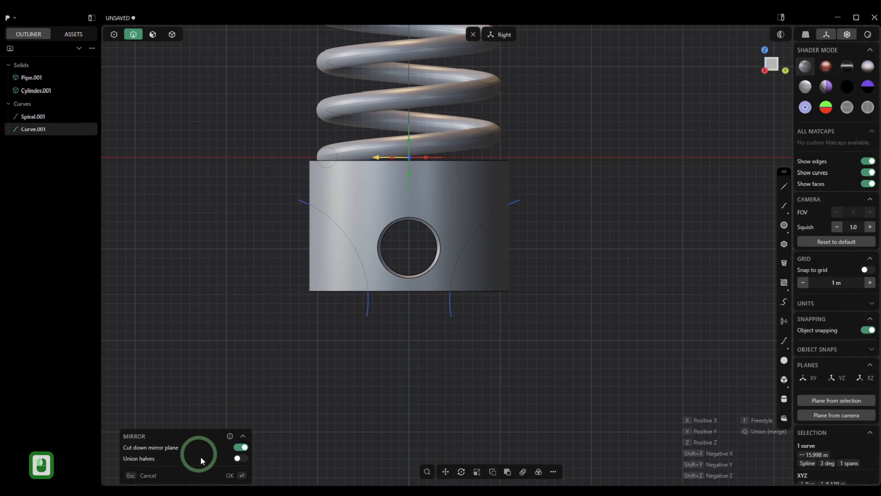
pyautogui.click(227, 476)
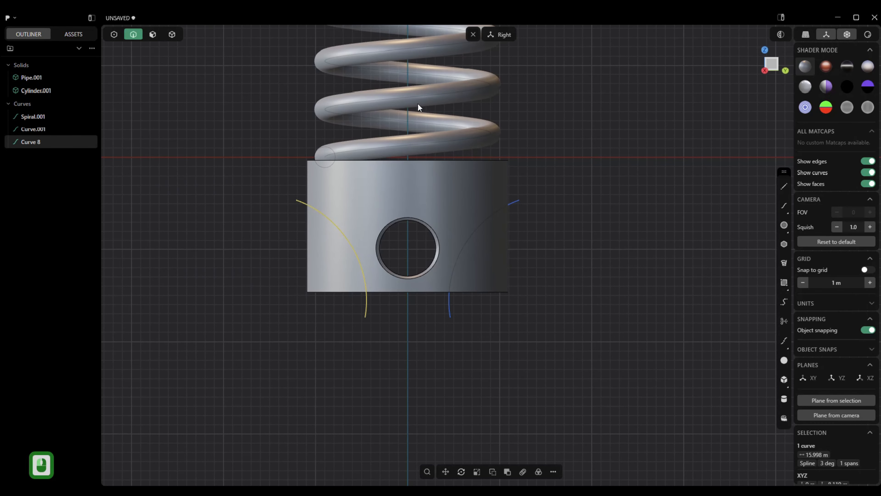
# Move both curves together about 15.4 m along X, out in front of the base's hole.
pyautogui.moveTo(527, 134); pyautogui.dragTo(413, 363, button='middle')
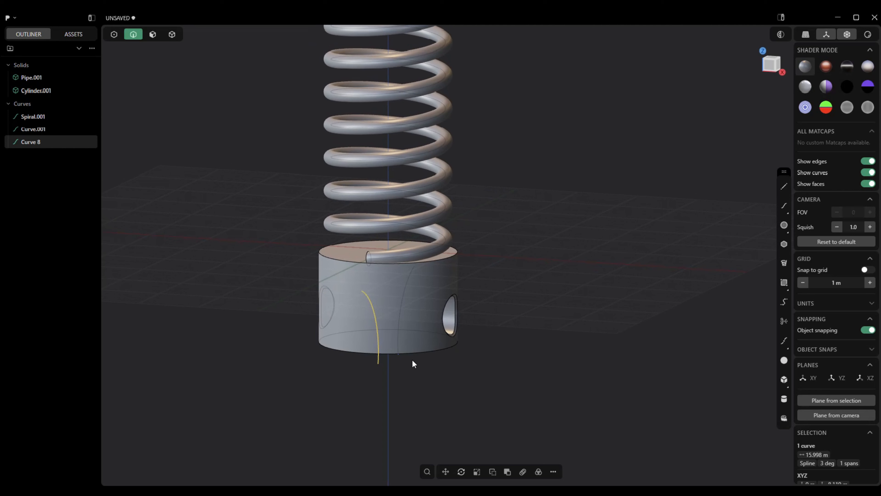
pyautogui.keyDown('shift'); pyautogui.click(399, 357); pyautogui.keyUp('shift')
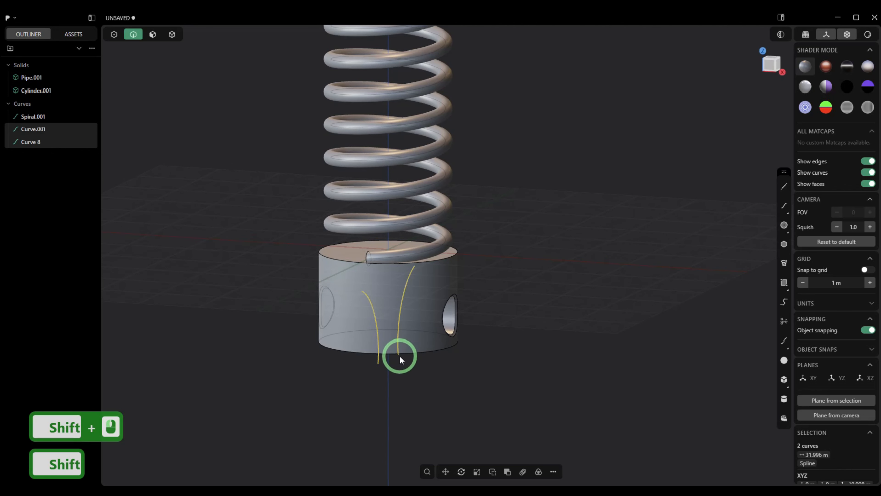
pyautogui.press('g')
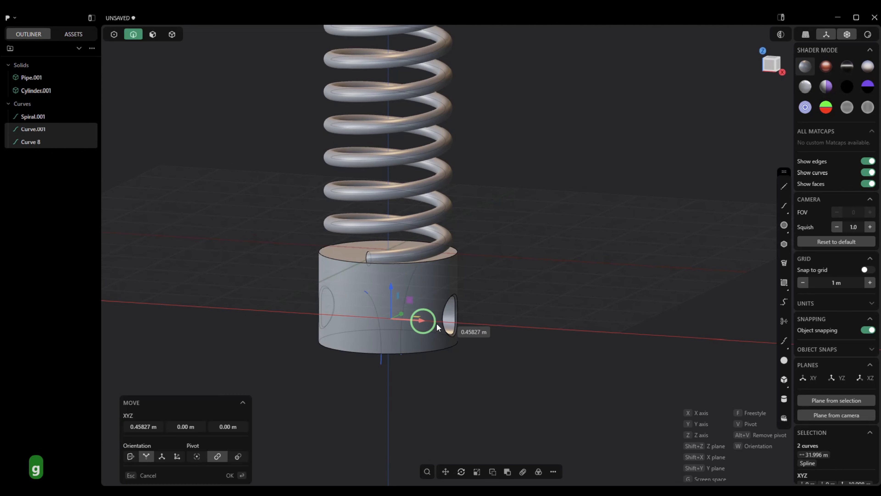
pyautogui.click(508, 334)
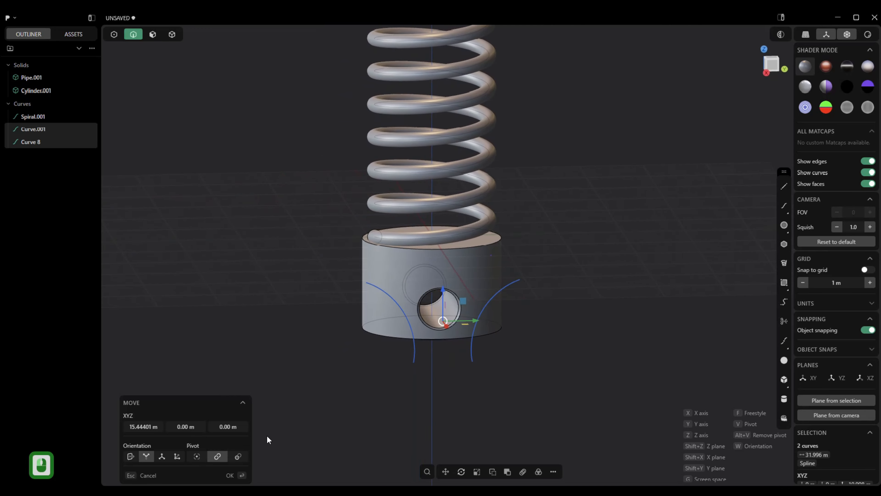
pyautogui.click(230, 474)
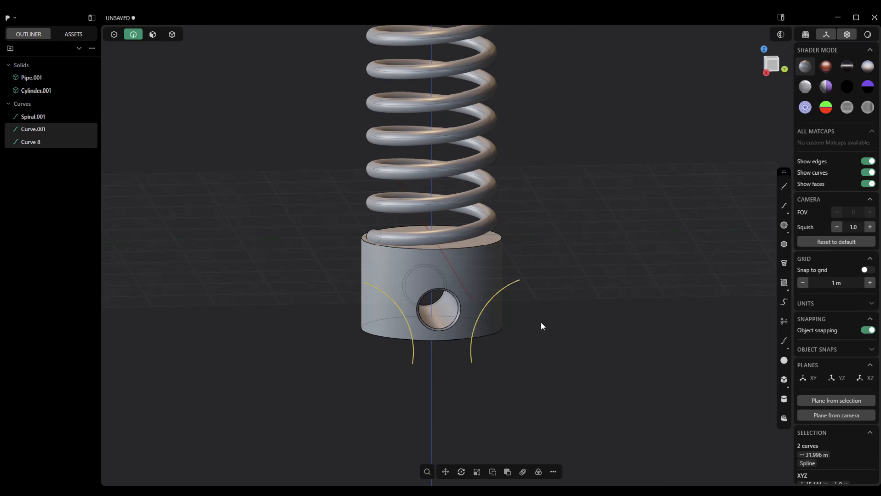
# Cut the base body with the two mirrored curves as cutters.
pyautogui.press('c')
pyautogui.click(399, 285)
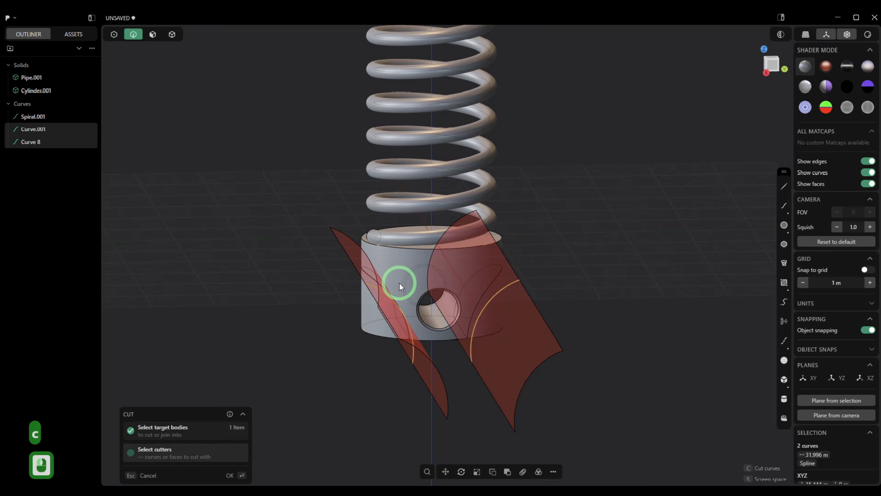
pyautogui.moveTo(338, 426); pyautogui.dragTo(338, 426, button='middle')
pyautogui.click(242, 476)
pyautogui.moveTo(228, 476); pyautogui.dragTo(566, 342, button='middle')
# Delete the two cut-off lower corner solids on either side of the base.
pyautogui.click(772, 64)
pyautogui.moveTo(641, 235); pyautogui.dragTo(633, 228, button='middle')
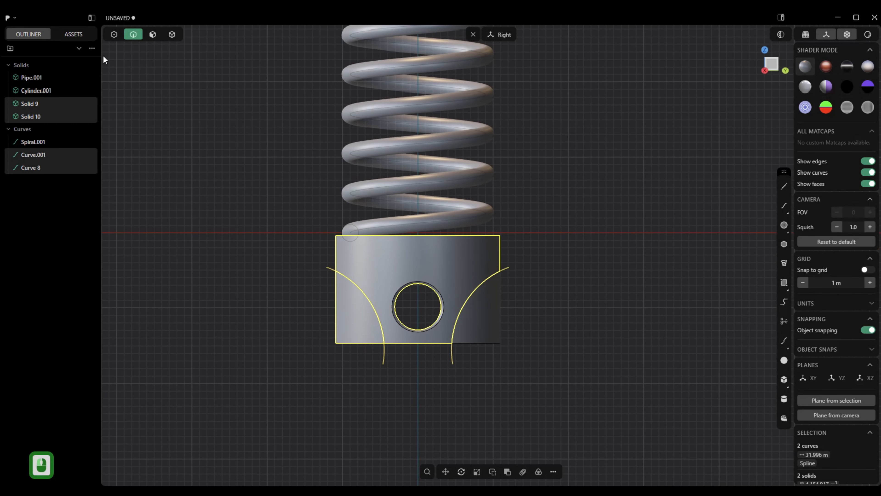
pyautogui.click(172, 35)
pyautogui.click(352, 330)
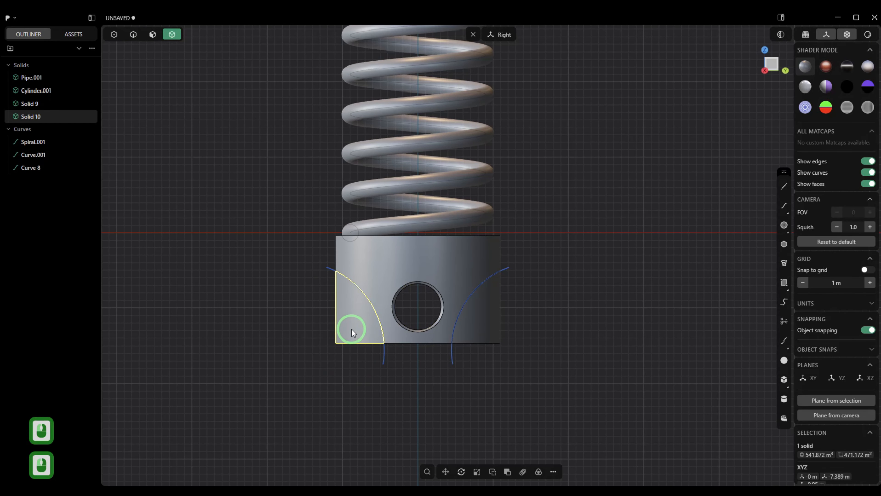
pyautogui.press('Delete')
pyautogui.click(484, 335)
pyautogui.press('Delete')
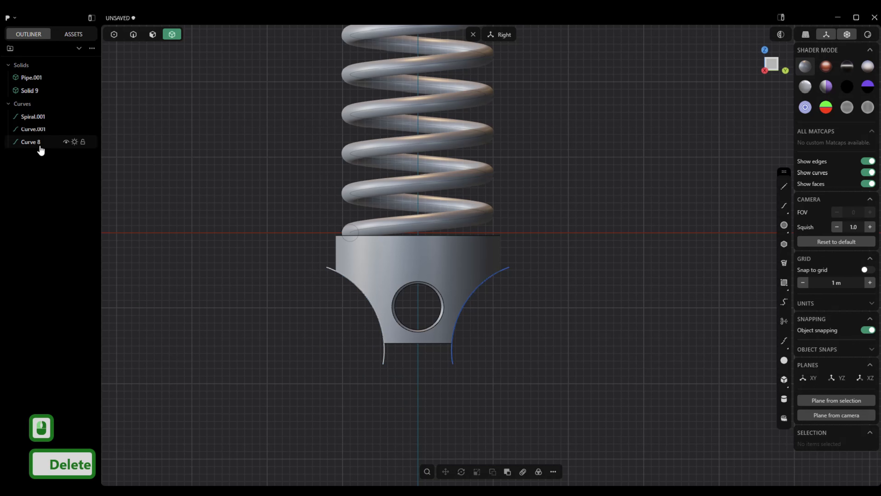
# Hide the two curves that served as cutters for the base.
pyautogui.click(66, 142)
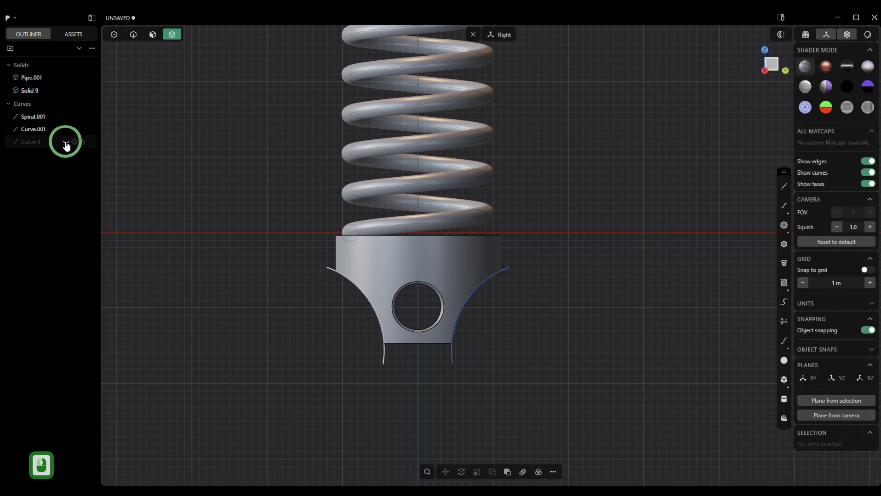
pyautogui.click(66, 130)
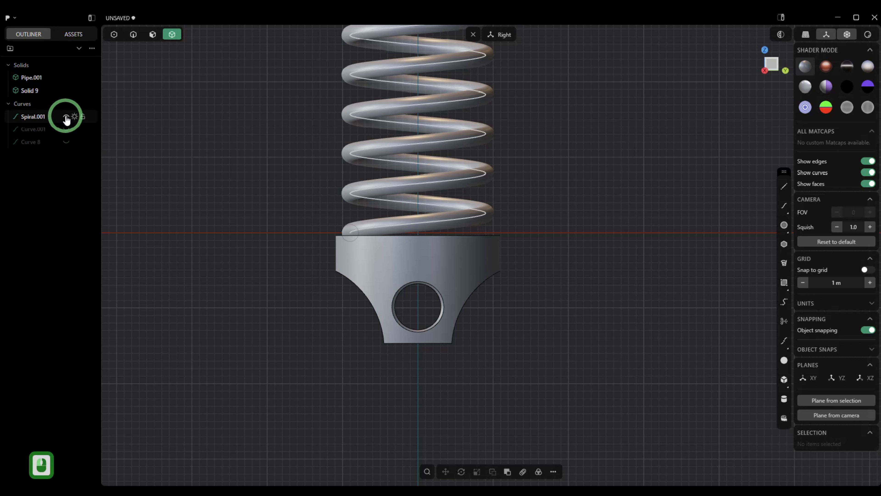
# Hide the spiral curve that runs through the coil.
pyautogui.click(66, 117)
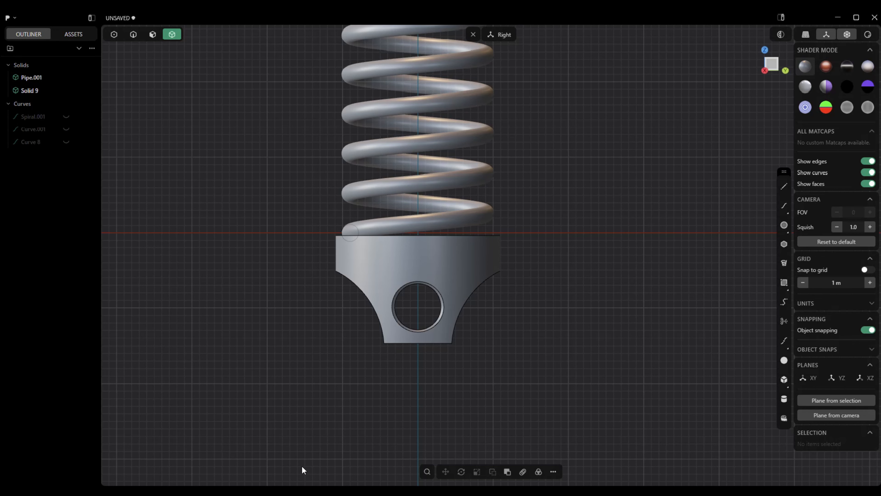
pyautogui.scroll(-3, 446, 460)
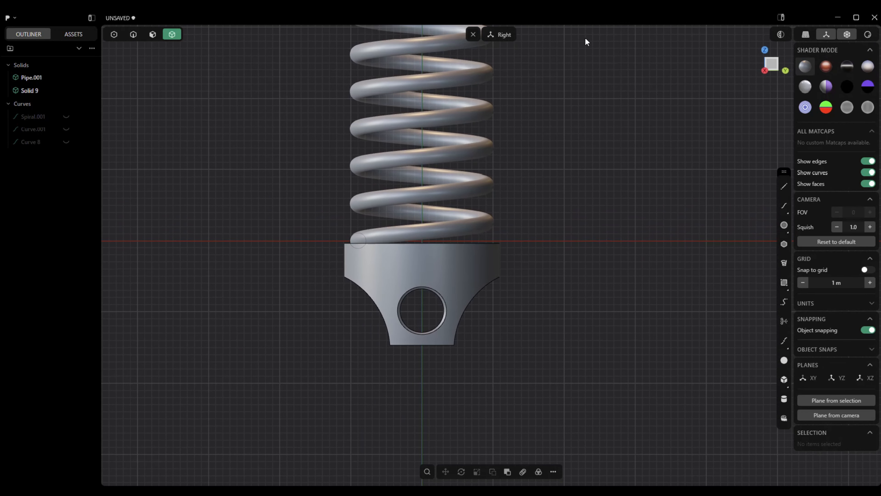
pyautogui.click(472, 37)
# In the front view, draw a concave curve about 15.8 m long across the base's lower-right corner.
pyautogui.moveTo(481, 126); pyautogui.dragTo(554, 257, button='middle')
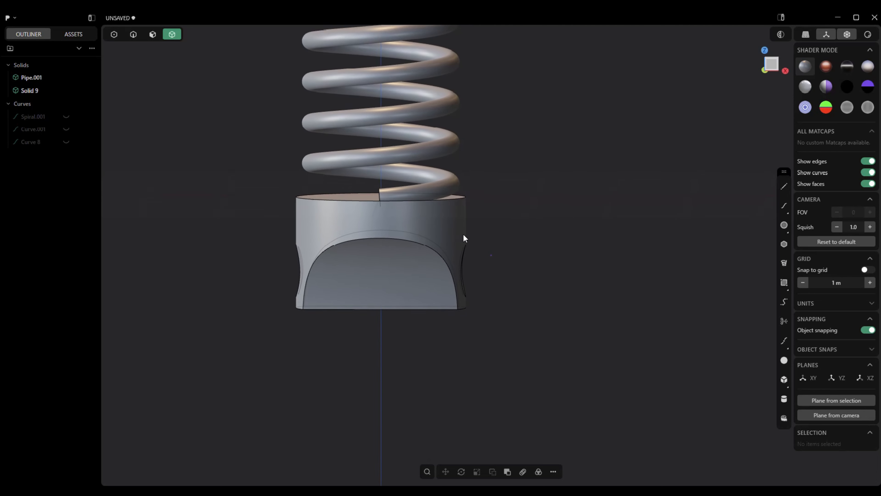
pyautogui.click(771, 64)
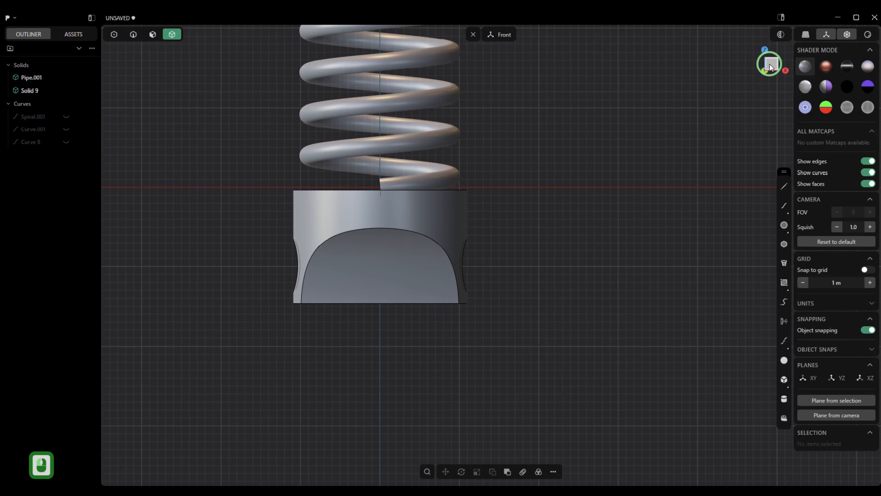
pyautogui.click(783, 206)
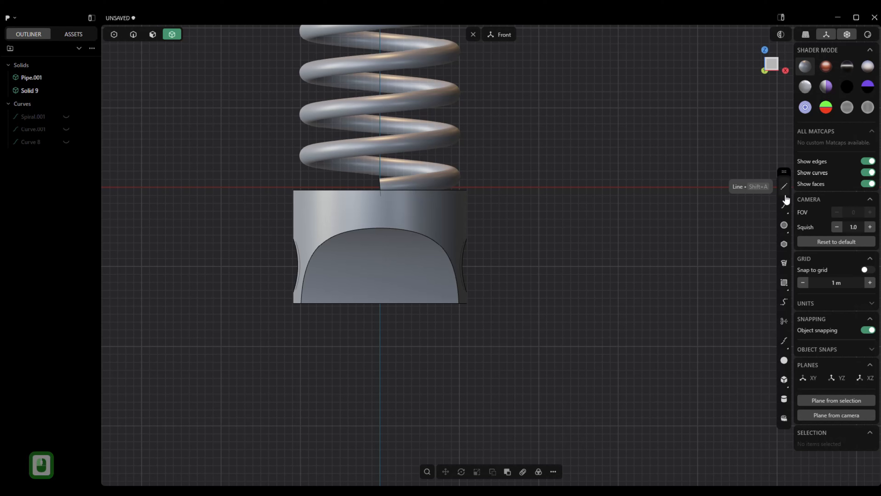
pyautogui.click(482, 230)
pyautogui.click(432, 250)
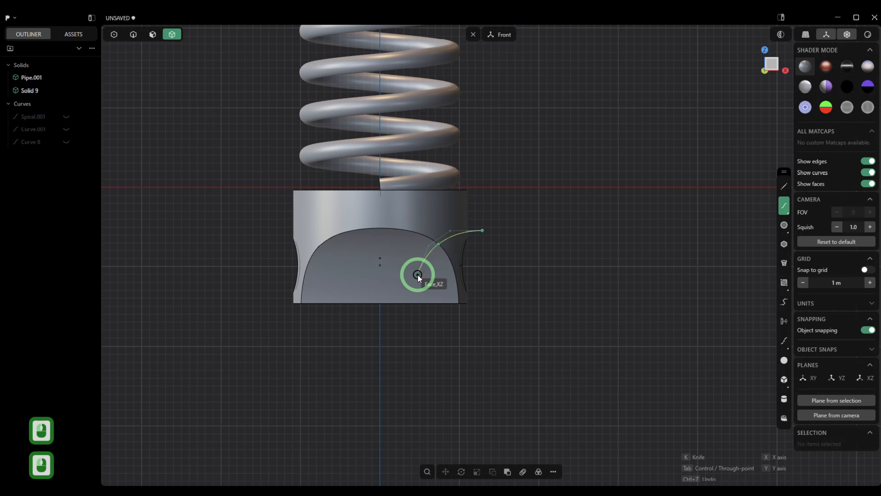
pyautogui.click(416, 283)
pyautogui.click(415, 313)
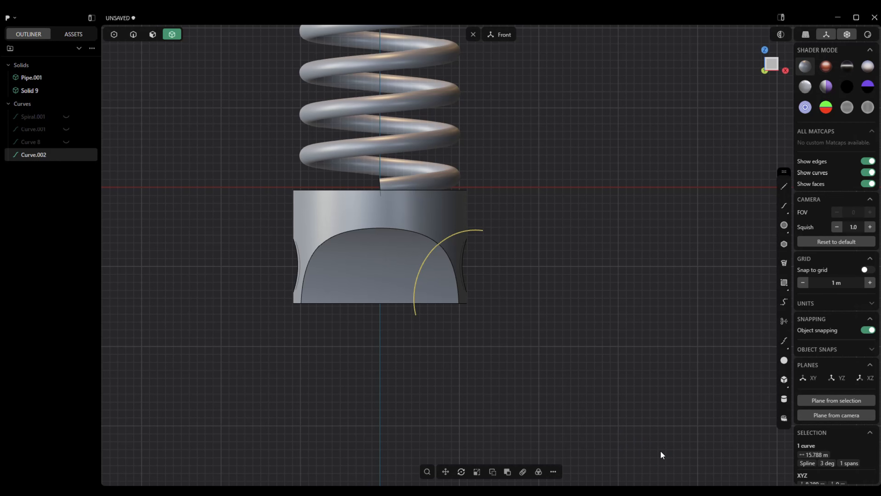
# Mirror the new curve across the base's vertical centre line to the negative X side.
pyautogui.hotkey('alt', 'x')
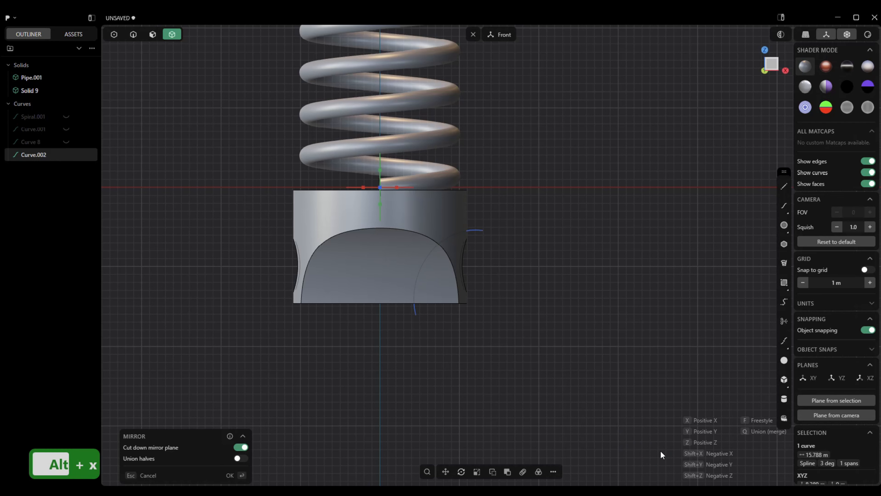
pyautogui.doubleClick(654, 435)
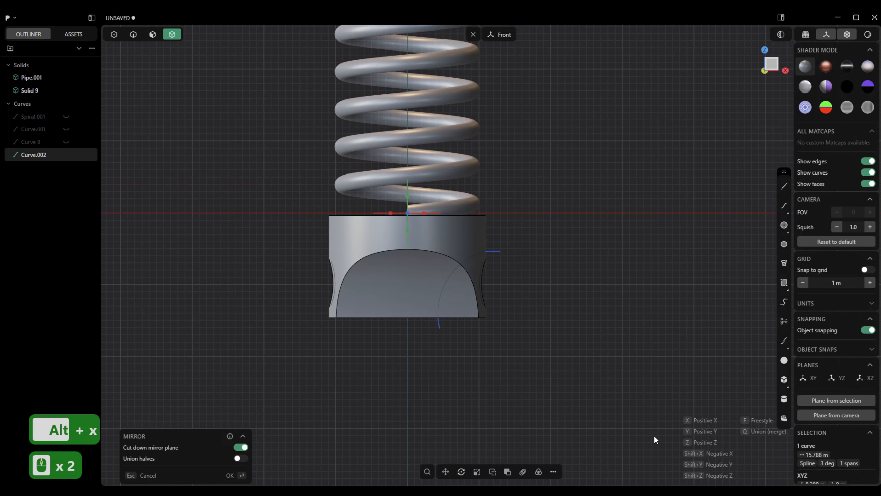
pyautogui.click(390, 212)
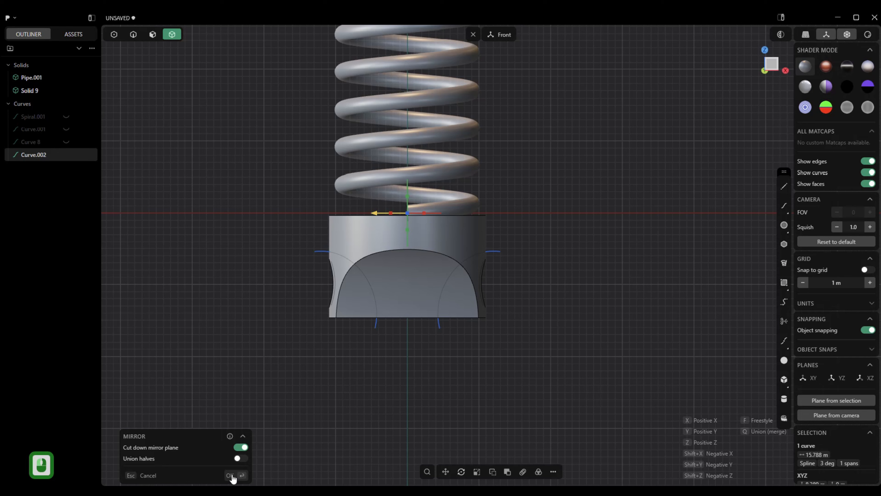
pyautogui.click(230, 476)
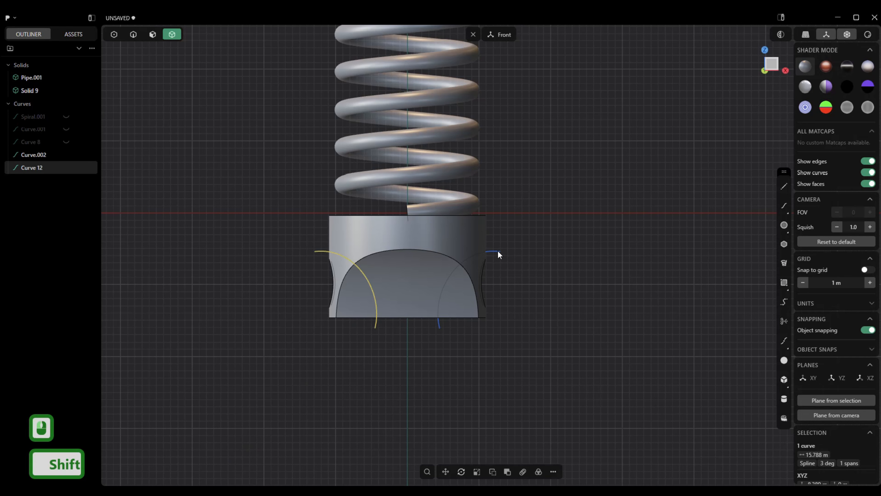
# Move both mirrored curves together about -17 m along Y, out in front of the base.
pyautogui.click(134, 33)
pyautogui.keyDown('shift'); pyautogui.click(495, 254); pyautogui.keyUp('shift')
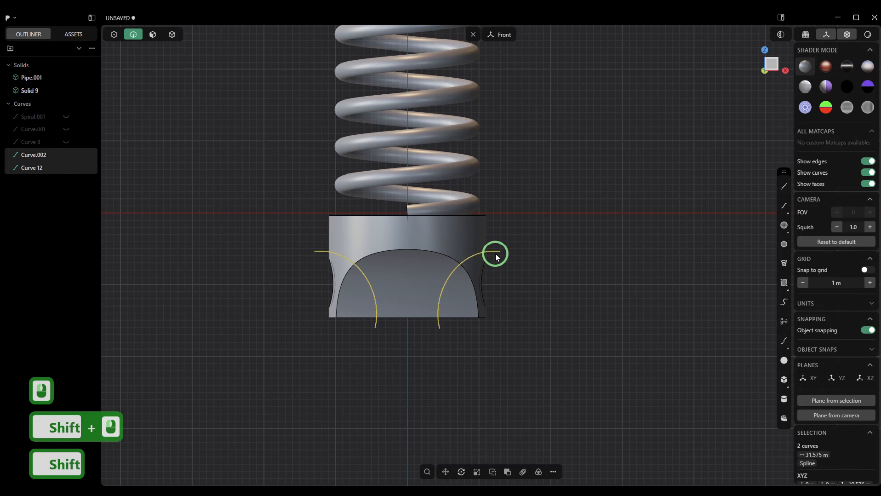
pyautogui.click(473, 34)
pyautogui.moveTo(469, 164); pyautogui.dragTo(508, 310, button='middle')
pyautogui.press('g')
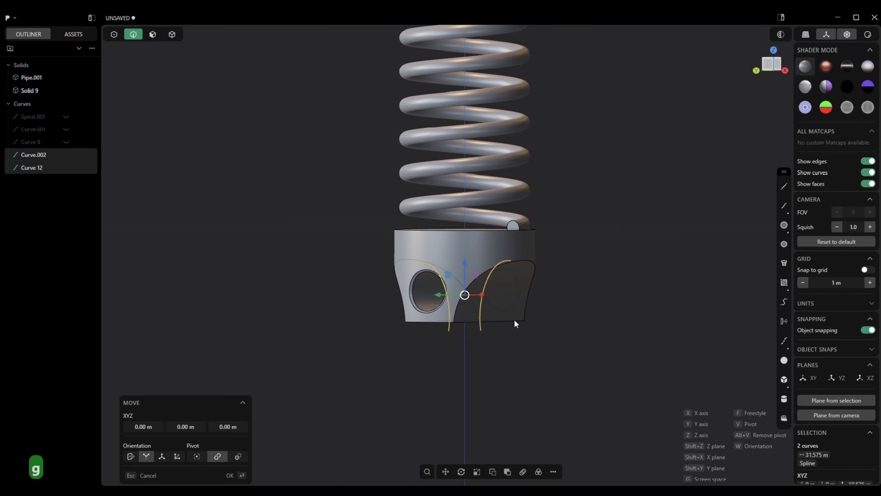
pyautogui.moveTo(438, 333)
pyautogui.mouseDown(button='middle')
pyautogui.moveTo(452, 333)
pyautogui.moveTo(459, 359)
pyautogui.moveTo(428, 326)
pyautogui.mouseUp(button='middle')
pyautogui.moveTo(428, 323); pyautogui.dragTo(501, 371)
pyautogui.moveTo(500, 371); pyautogui.dragTo(397, 418, button='middle')
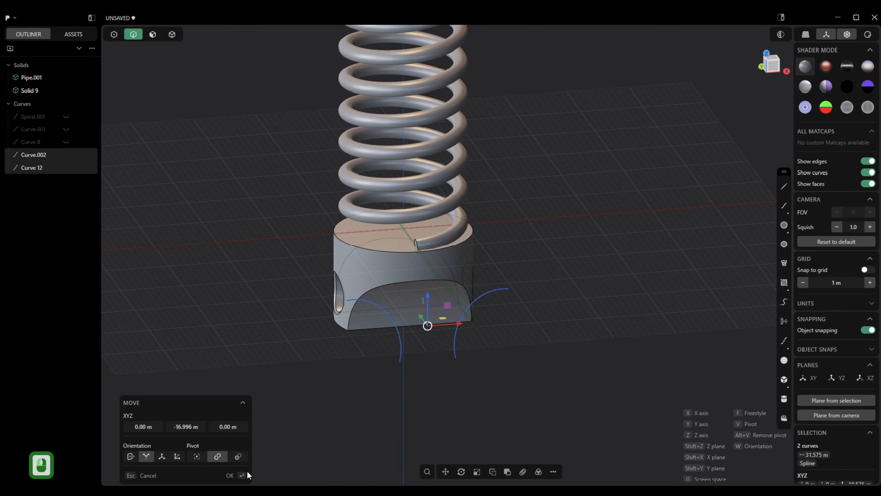
pyautogui.click(230, 475)
# Cut the base body using the two selected front curves as cutters.
pyautogui.moveTo(230, 476); pyautogui.dragTo(276, 449, button='middle')
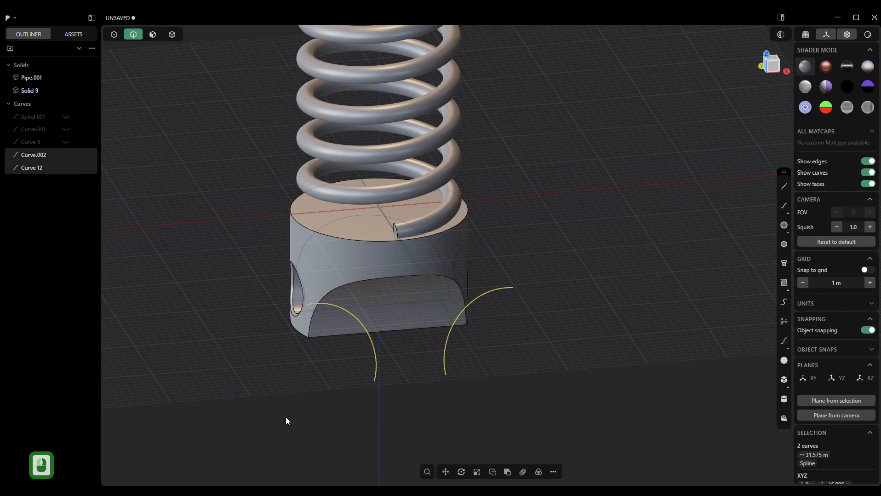
pyautogui.press('c')
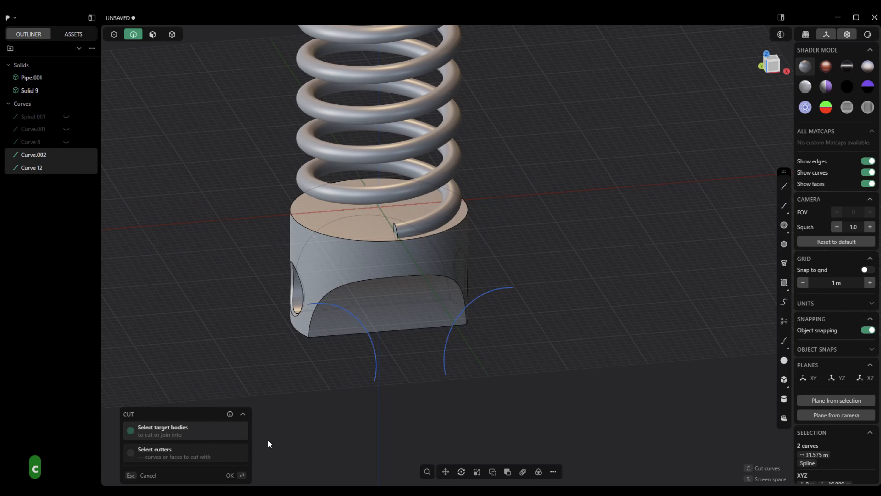
pyautogui.click(380, 286)
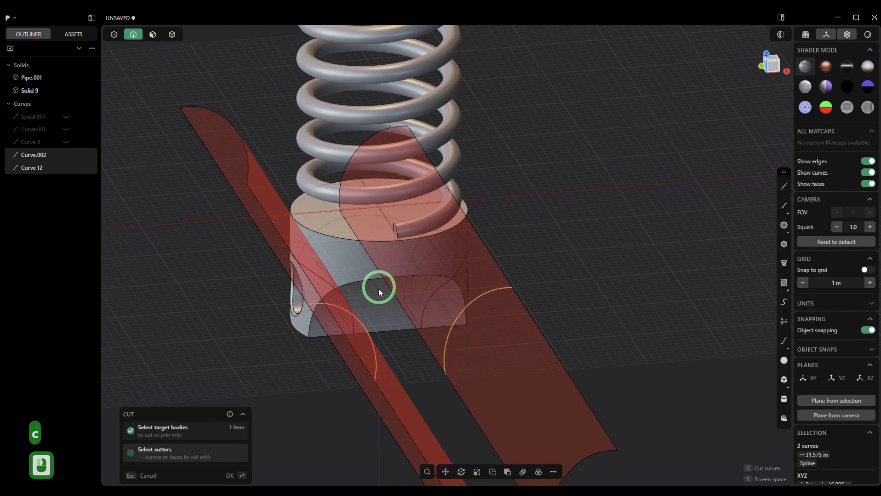
pyautogui.click(228, 475)
# Delete the two solids cut off at the lower corners of the base in the front view.
pyautogui.moveTo(413, 356); pyautogui.dragTo(781, 56, button='middle')
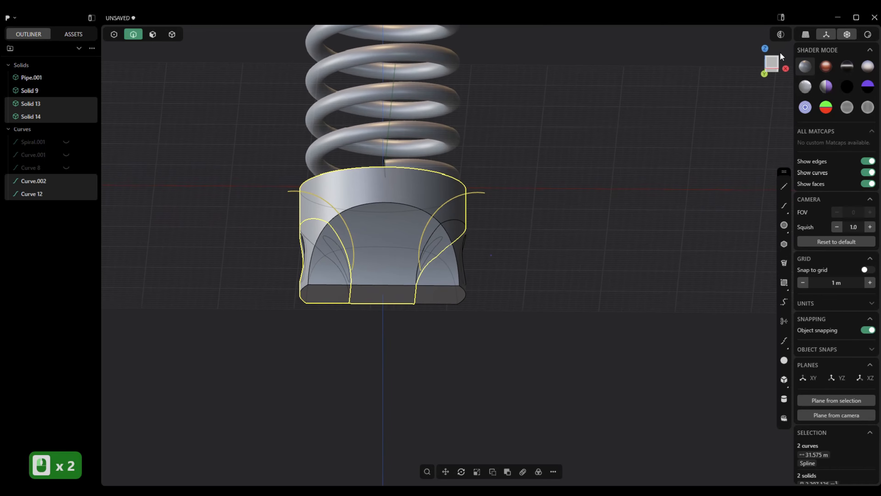
pyautogui.click(770, 62)
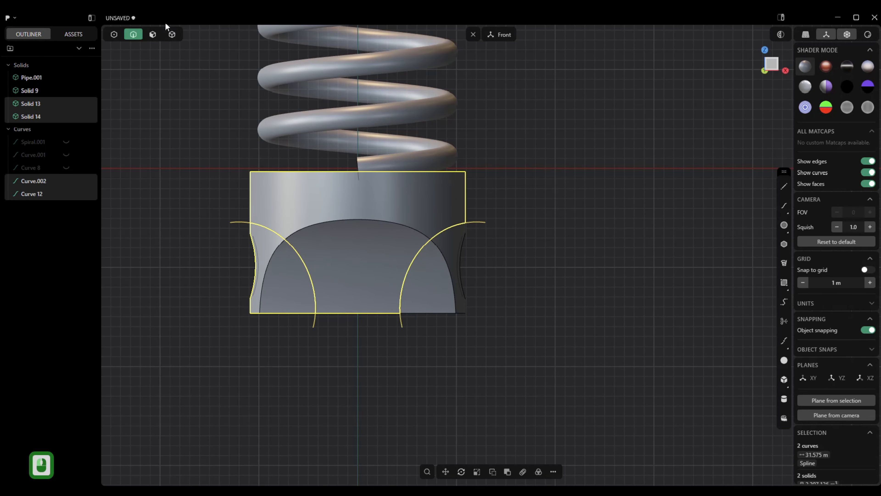
pyautogui.click(173, 35)
pyautogui.doubleClick(286, 305)
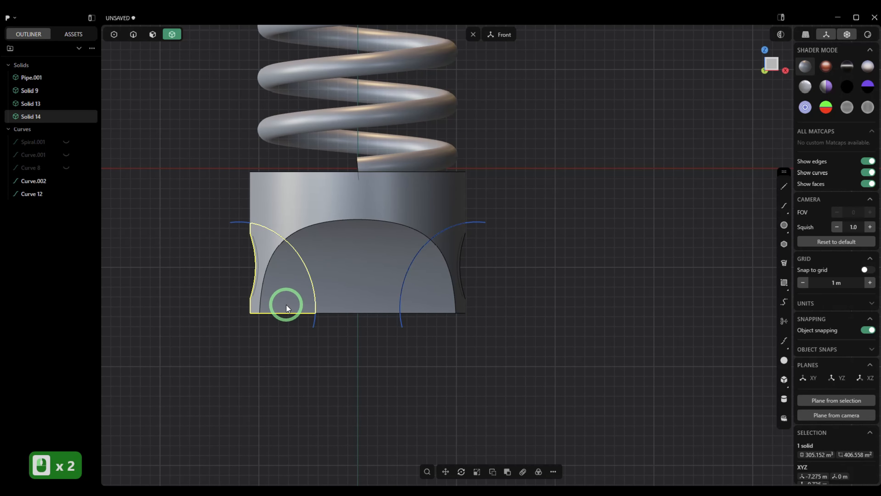
pyautogui.press('Delete')
pyautogui.click(439, 306)
pyautogui.press('Delete')
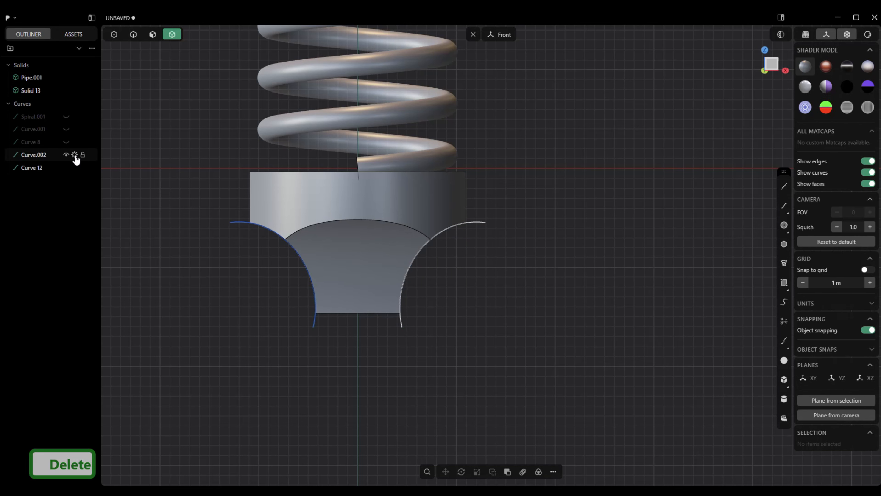
# Hide the two front curves used to cut the base.
pyautogui.click(66, 155)
pyautogui.click(66, 168)
pyautogui.click(238, 291)
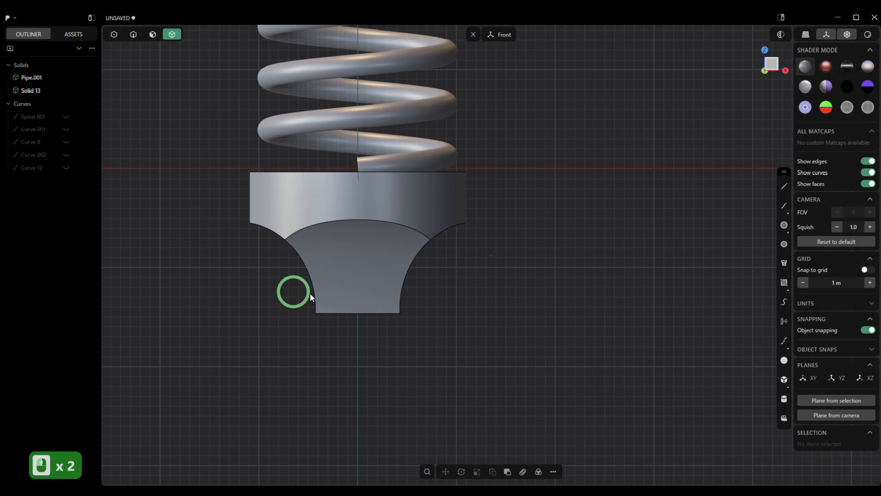
# In the left view, draw a circle with a radius of about 3.02 m over the lug's through hole.
pyautogui.click(472, 34)
pyautogui.moveTo(470, 36); pyautogui.dragTo(536, 92, button='middle')
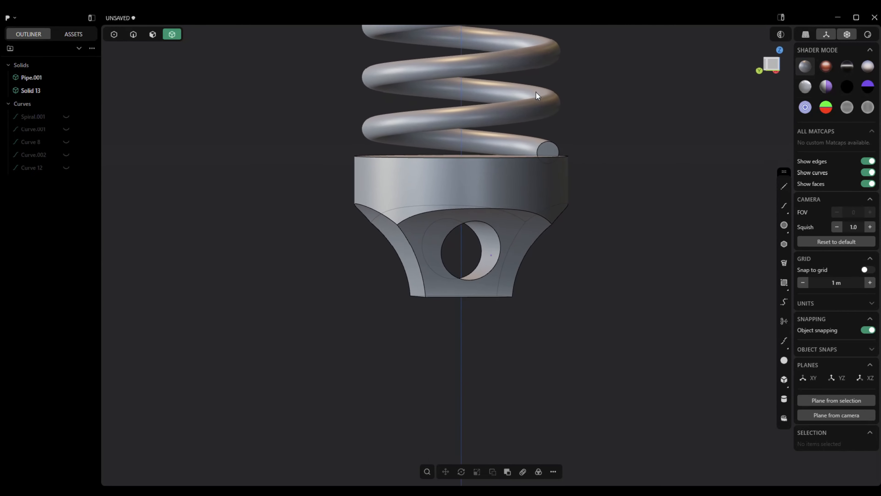
pyautogui.scroll(5, 506, 146)
pyautogui.moveTo(433, 201); pyautogui.dragTo(474, 289, button='middle')
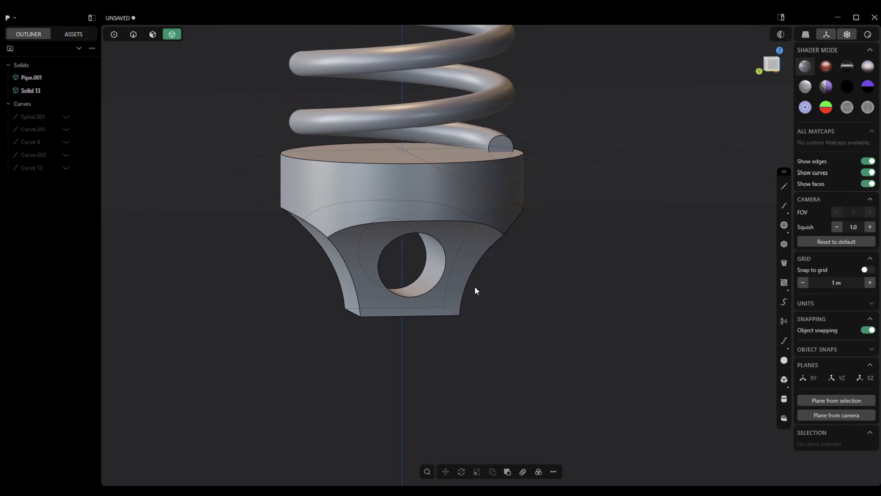
pyautogui.moveTo(419, 294); pyautogui.dragTo(771, 263, button='middle')
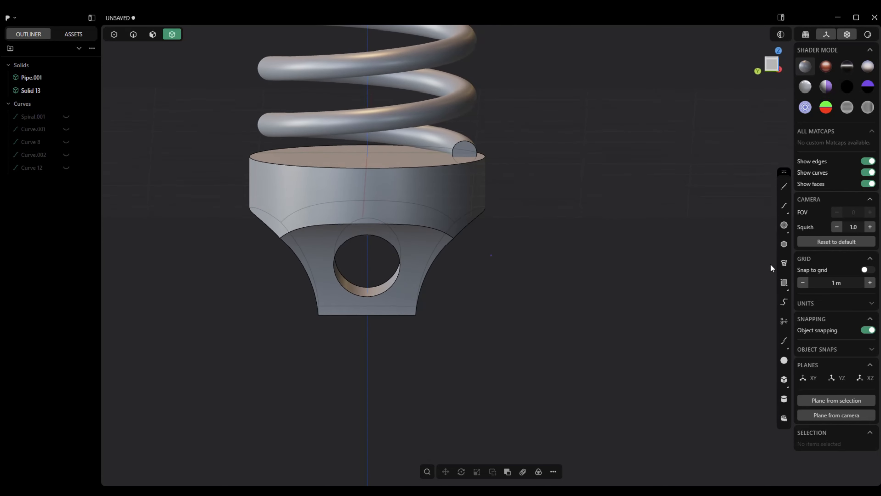
pyautogui.click(784, 225)
pyautogui.click(771, 66)
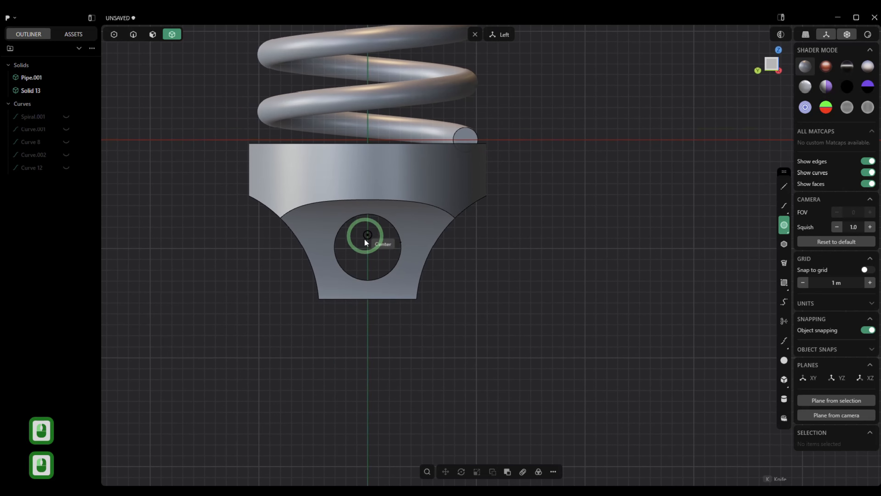
pyautogui.click(367, 247)
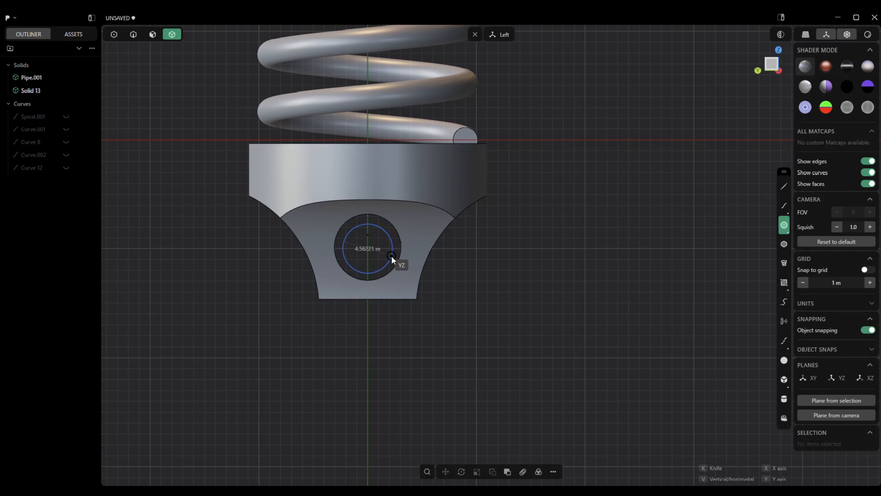
pyautogui.click(394, 259)
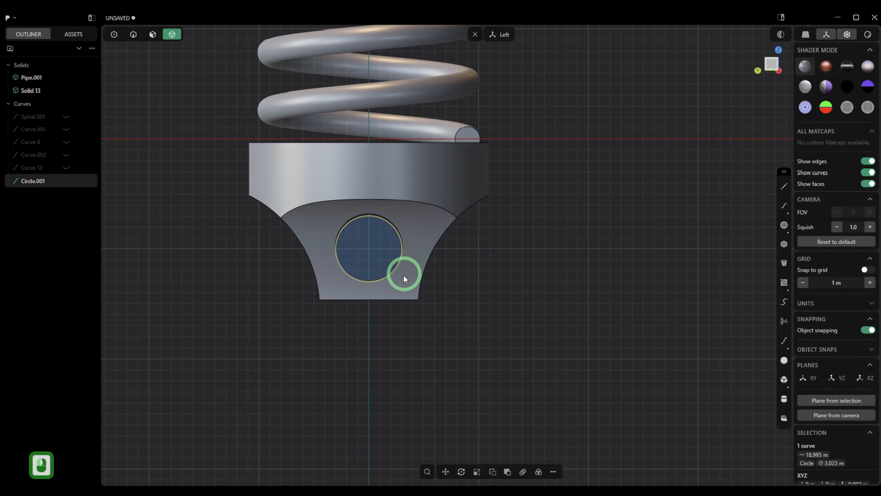
# Move the circle about 0.16 m up along Z to line it up with the hole.
pyautogui.scroll(3, 399, 267)
pyautogui.press('g')
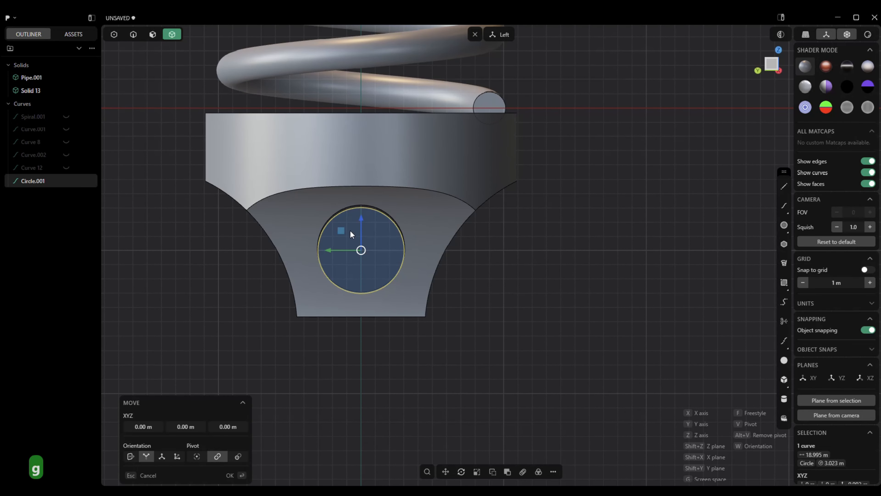
pyautogui.moveTo(358, 219); pyautogui.dragTo(360, 217)
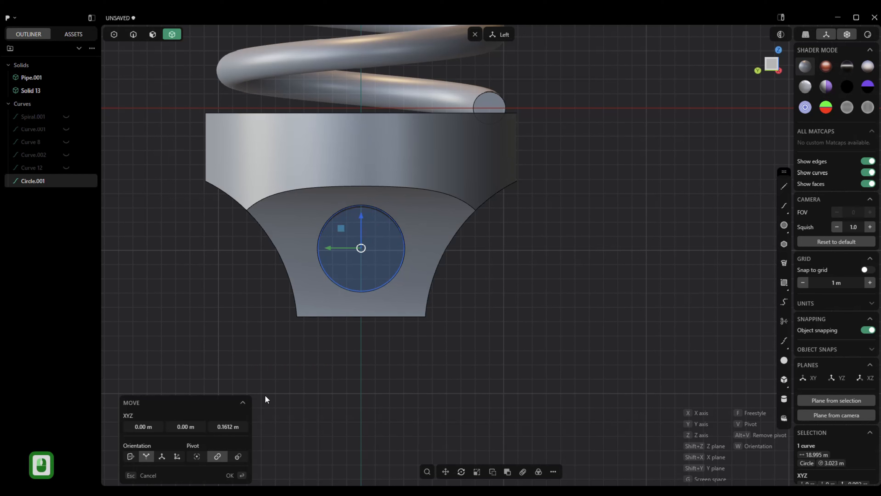
pyautogui.click(230, 475)
# Offset the circle inward by about 1.1 m with round gap fill.
pyautogui.click(367, 245)
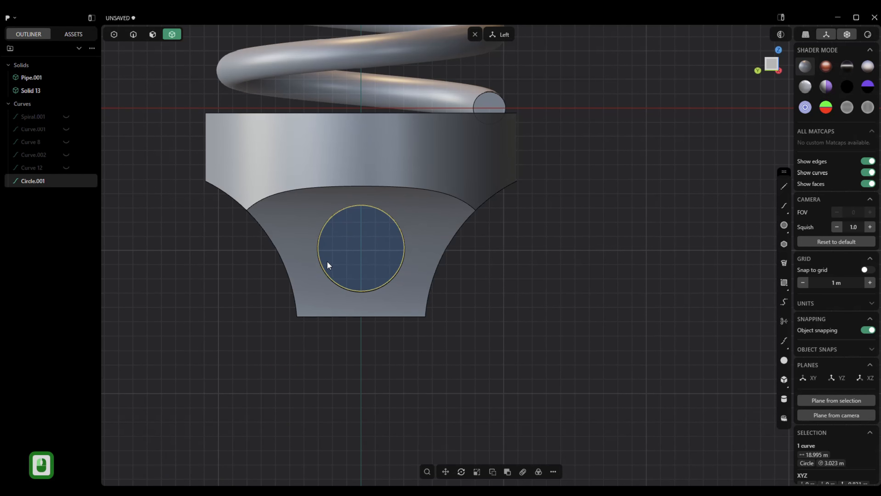
pyautogui.press('o')
pyautogui.moveTo(293, 224); pyautogui.dragTo(307, 233)
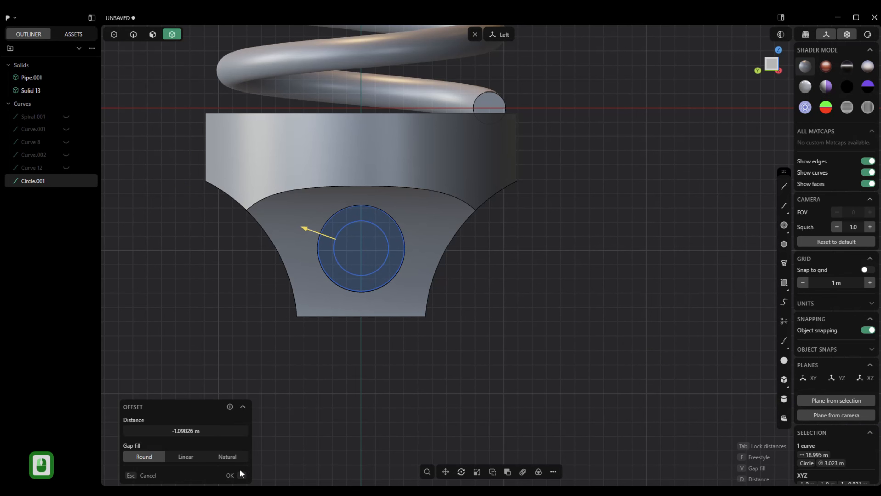
pyautogui.click(230, 475)
# Extrude the ring region between the two circles symmetrically by about 5.1 m in both directions through the lug's hole.
pyautogui.click(474, 34)
pyautogui.moveTo(475, 34); pyautogui.dragTo(457, 227, button='right')
pyautogui.scroll(5, 416, 225)
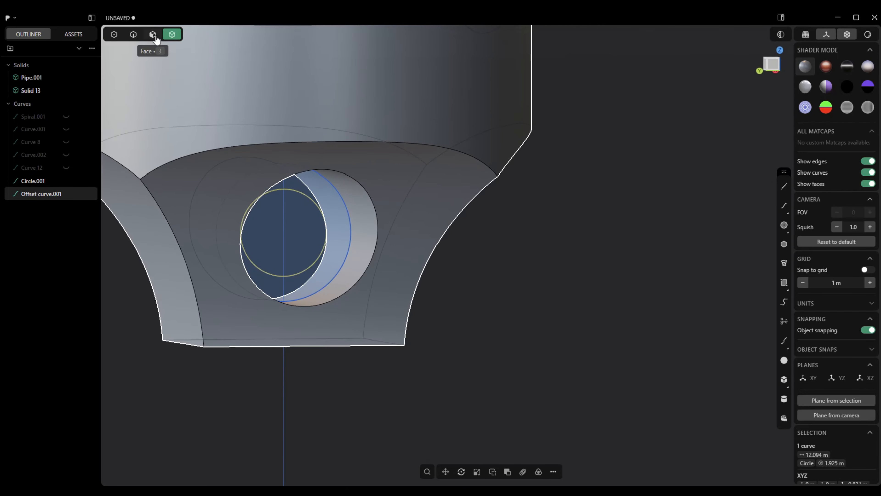
pyautogui.click(152, 34)
pyautogui.click(303, 191)
pyautogui.press('e')
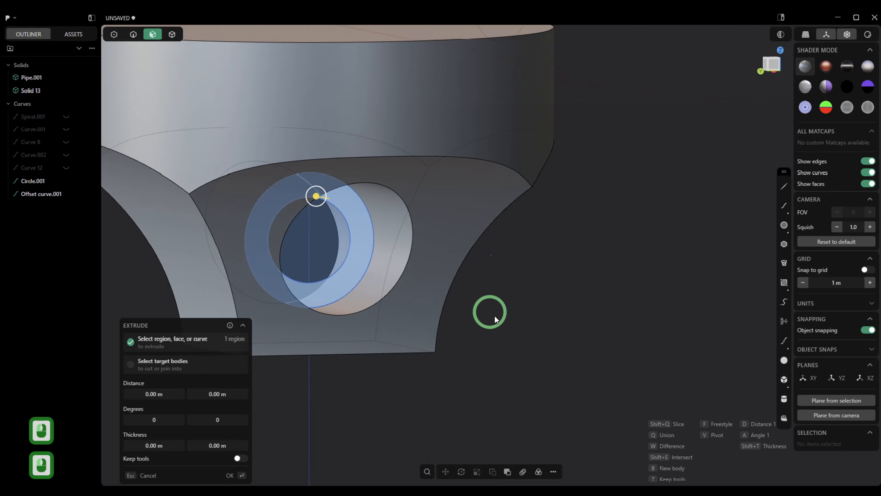
pyautogui.scroll(-8, 585, 346)
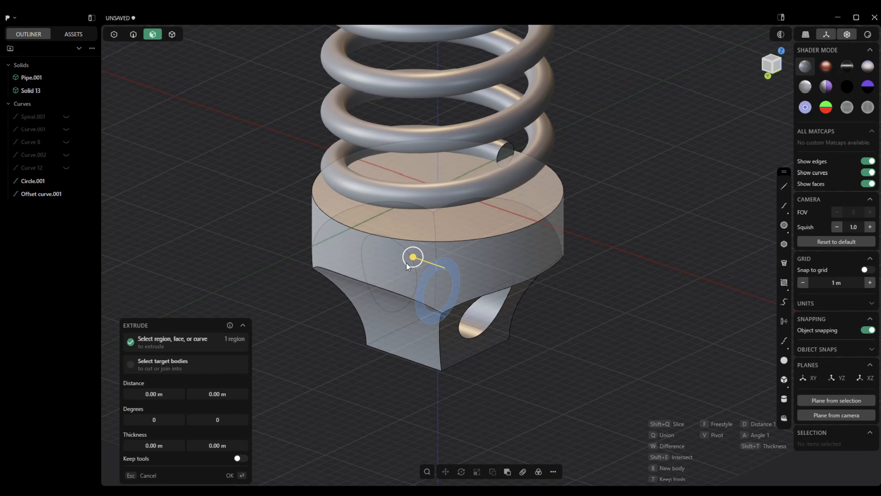
pyautogui.moveTo(414, 259); pyautogui.dragTo(454, 285)
pyautogui.press('Tab')
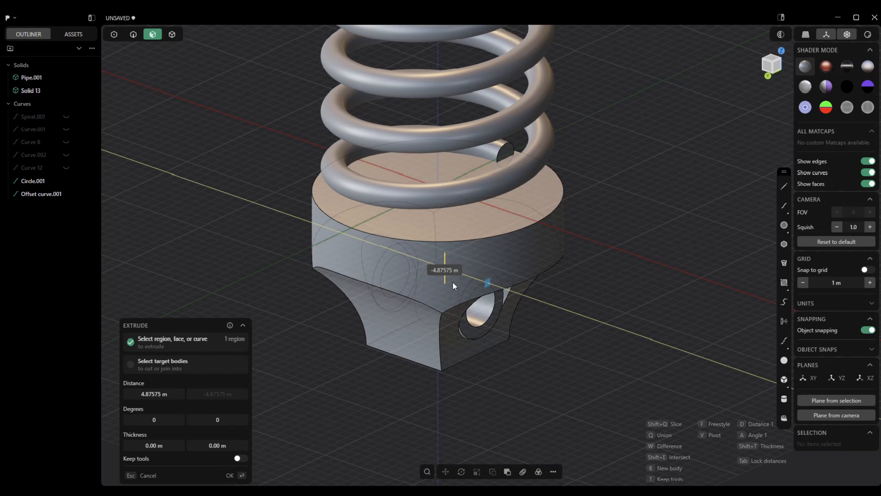
pyautogui.doubleClick(454, 283)
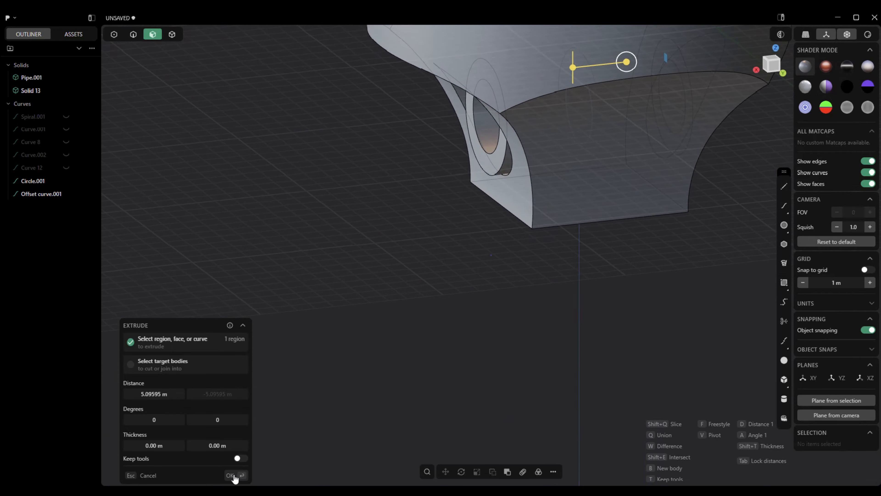
pyautogui.click(233, 475)
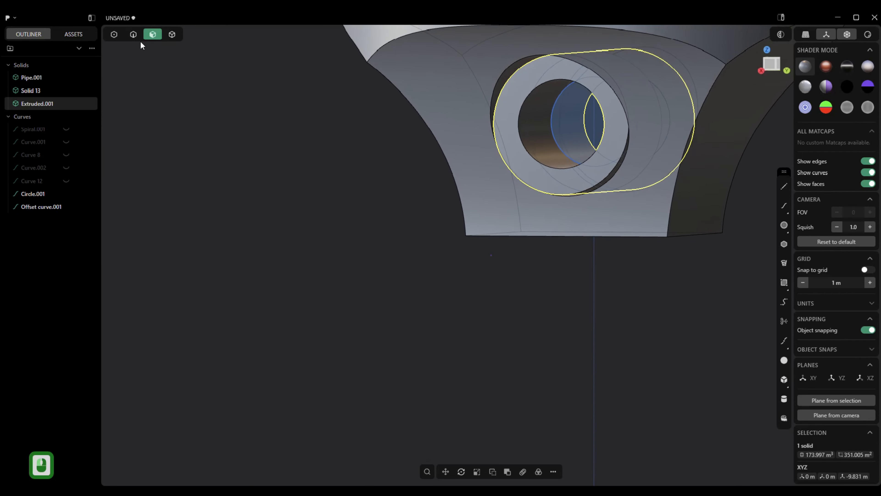
# Fillet the inner and outer circular edges on both ends of the bushing by about 0.5 m with the Conic shape.
pyautogui.click(133, 34)
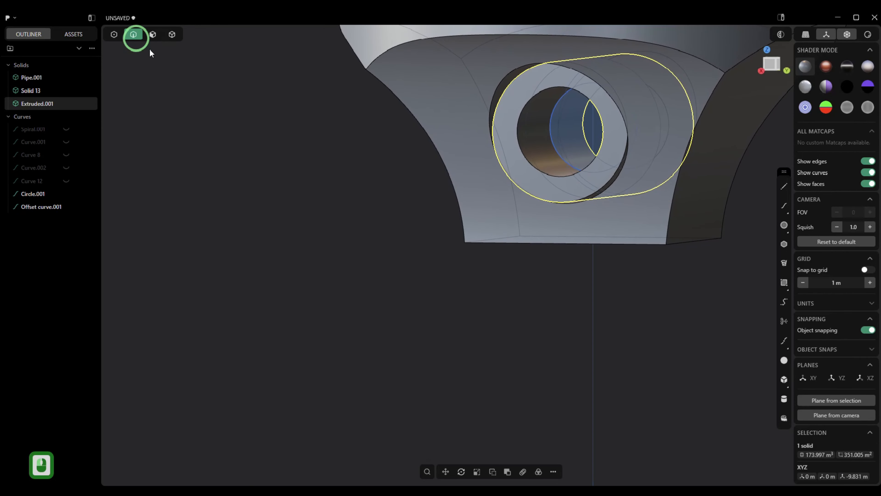
pyautogui.click(545, 173)
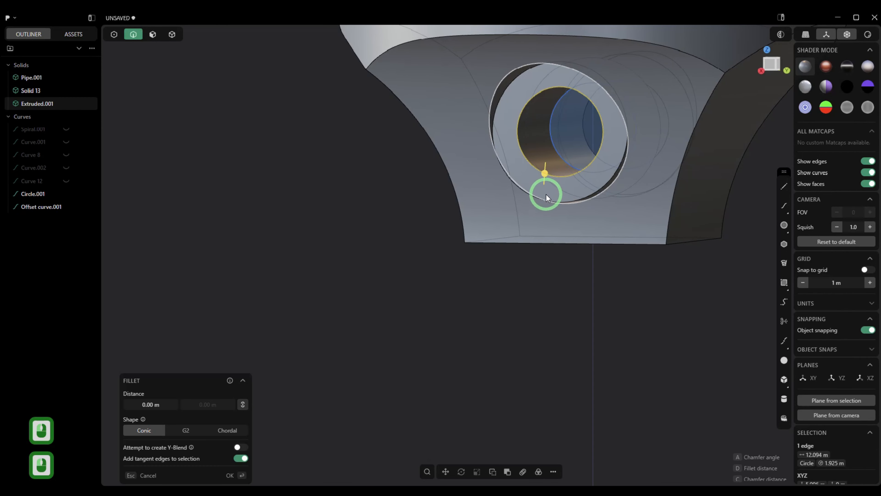
pyautogui.keyDown('shift'); pyautogui.click(509, 86); pyautogui.keyUp('shift')
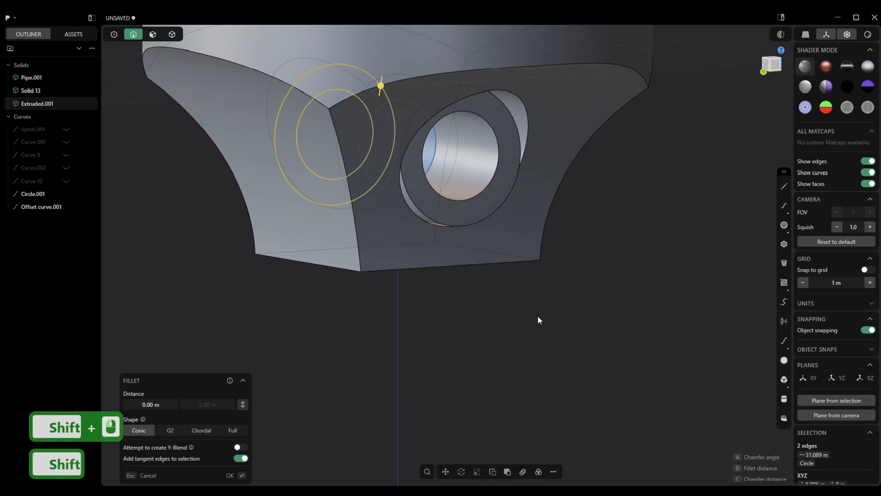
pyautogui.moveTo(537, 316); pyautogui.dragTo(509, 314, button='middle')
pyautogui.keyDown('shift'); pyautogui.click(441, 193); pyautogui.keyUp('shift')
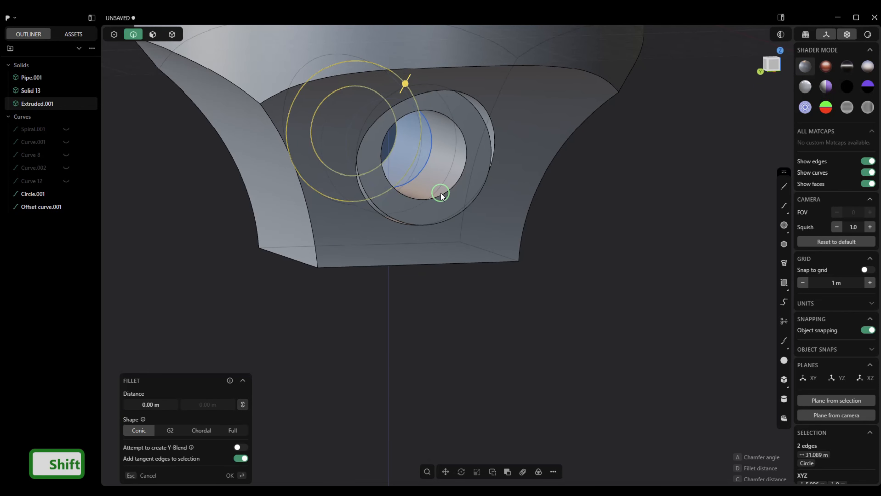
pyautogui.keyDown('shift'); pyautogui.click(488, 148); pyautogui.keyUp('shift')
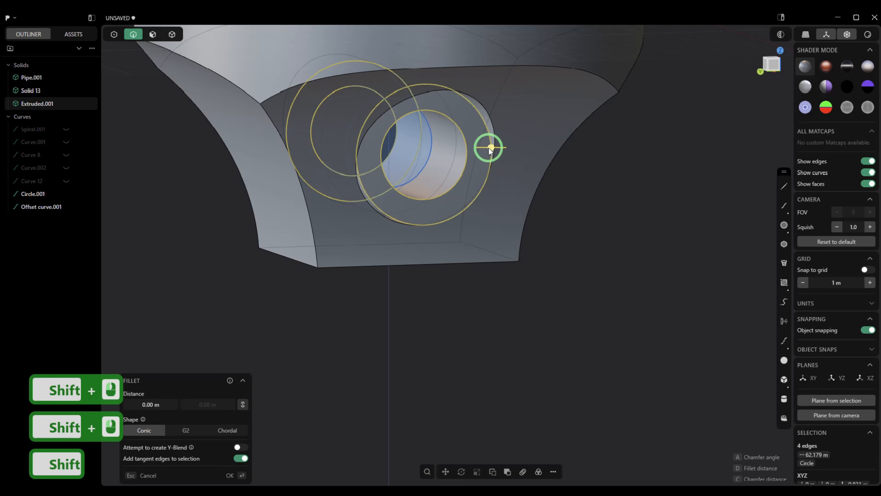
pyautogui.moveTo(492, 149); pyautogui.dragTo(503, 160)
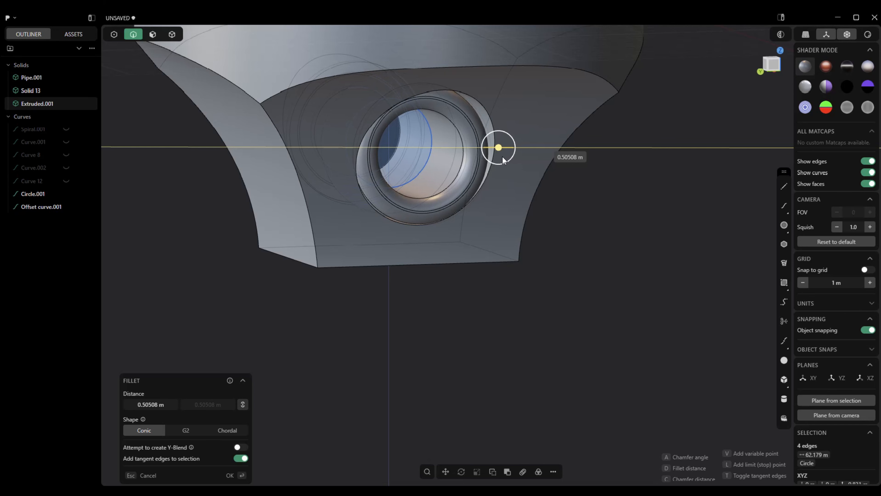
pyautogui.moveTo(504, 160); pyautogui.dragTo(505, 161)
pyautogui.click(229, 475)
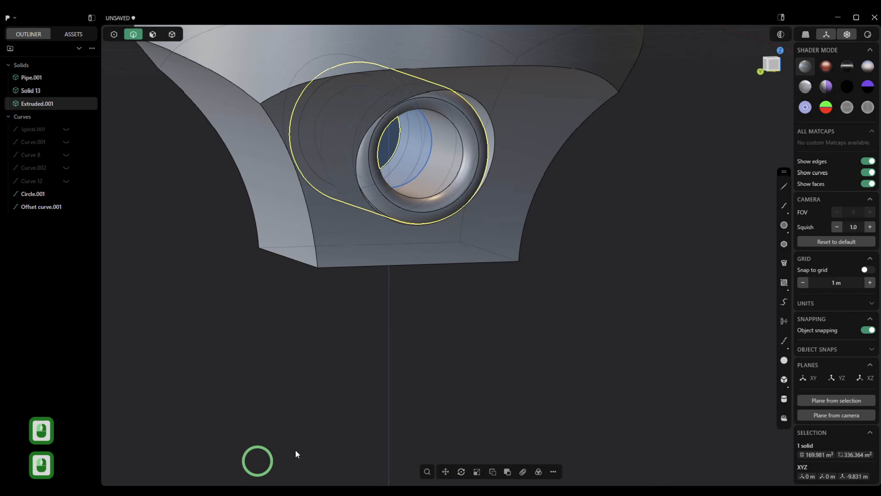
pyautogui.doubleClick(466, 390)
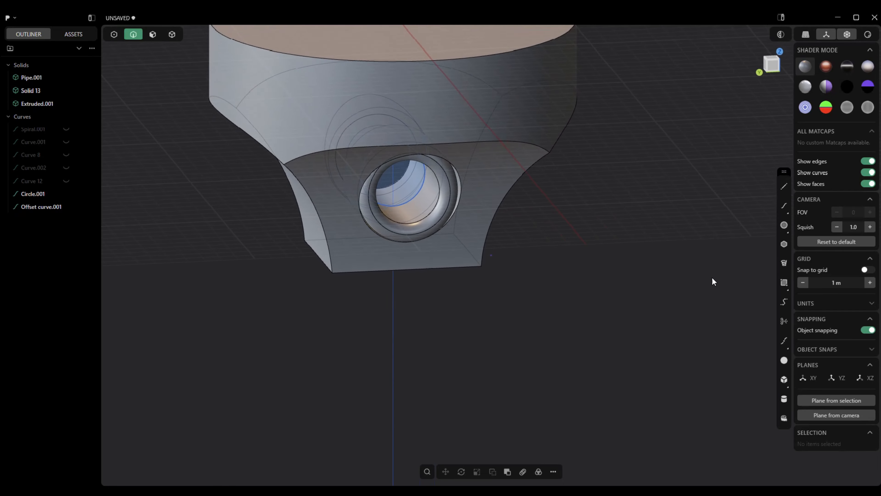
# In the left view, draw a circle with a radius of about 1.93 m centred in the bushing and matching its bore.
pyautogui.click(778, 225)
pyautogui.click(764, 92)
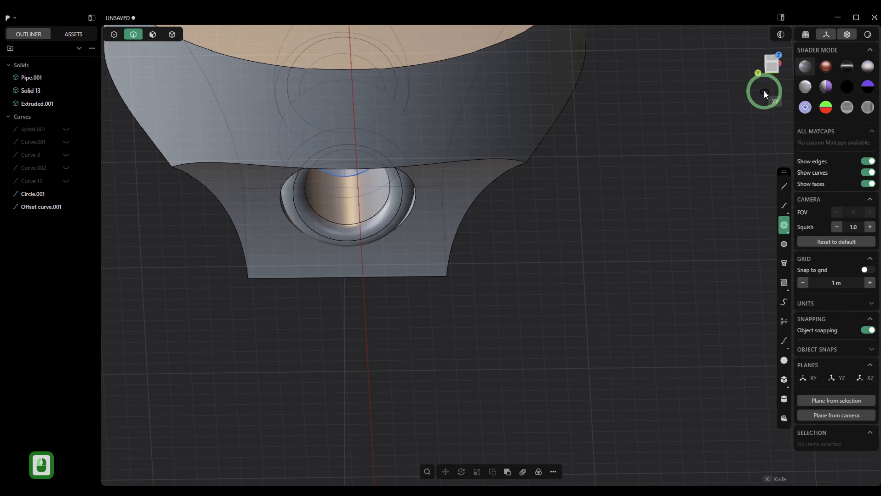
pyautogui.click(770, 72)
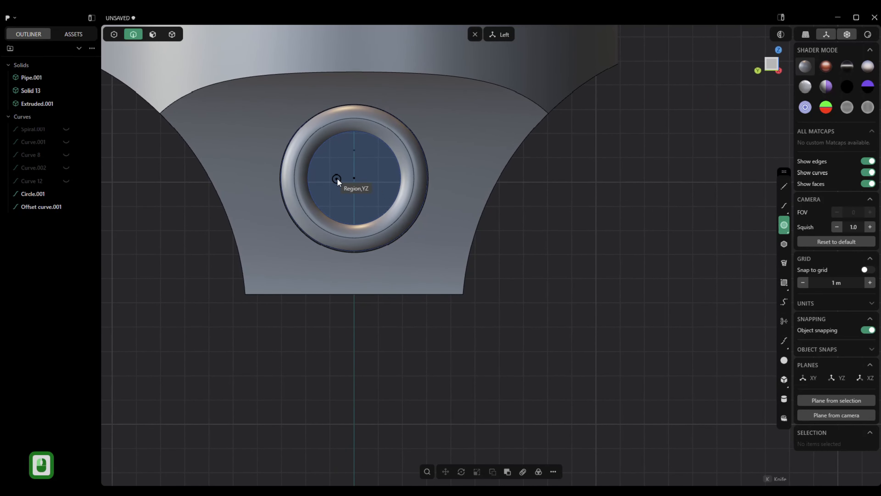
pyautogui.click(354, 177)
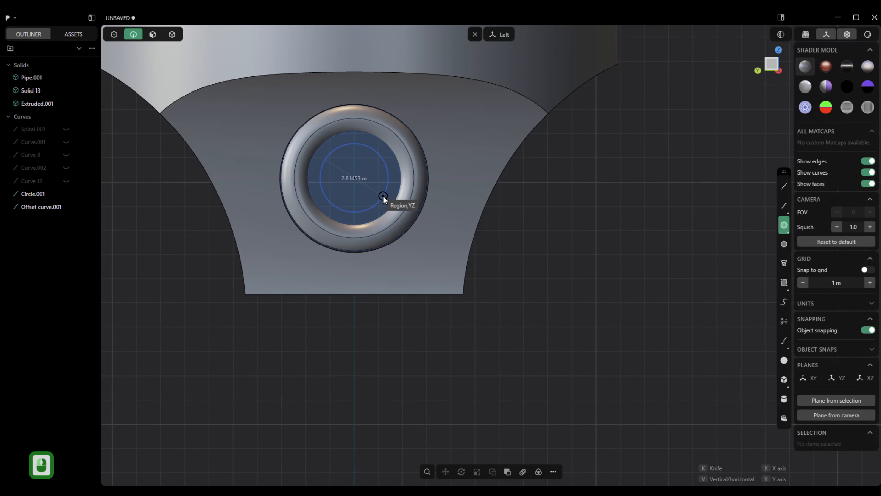
pyautogui.click(391, 200)
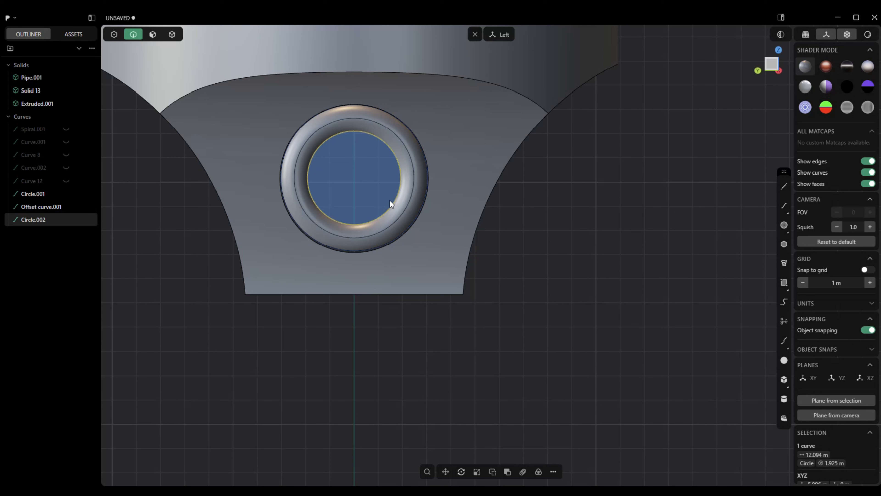
# Offset the bore circle inward by about 0.34 m with round gap fill.
pyautogui.press('o')
pyautogui.moveTo(288, 138); pyautogui.dragTo(291, 139)
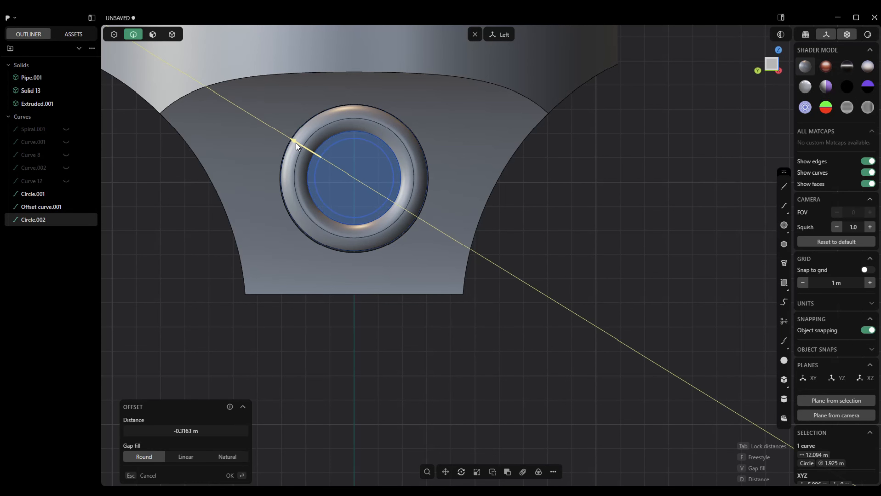
pyautogui.click(296, 143)
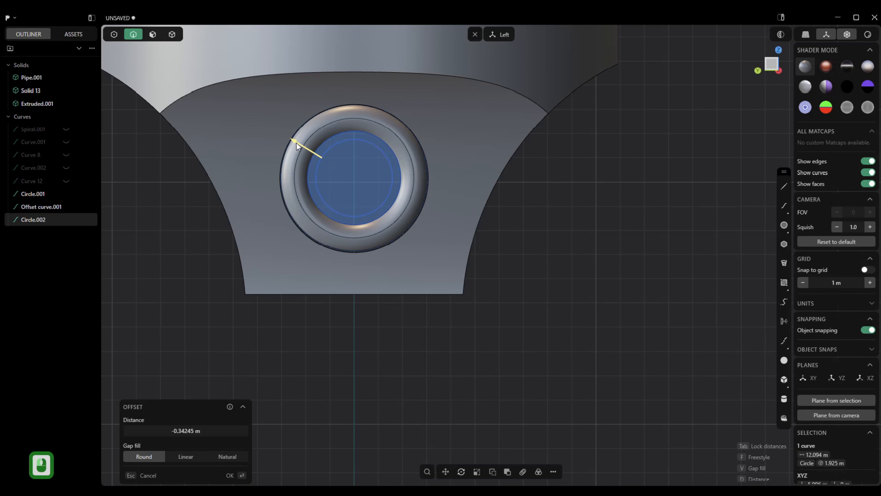
pyautogui.click(229, 475)
# Extrude the thin ring region inside the bushing by about 10.24 m through its bore as a sleeve.
pyautogui.click(154, 41)
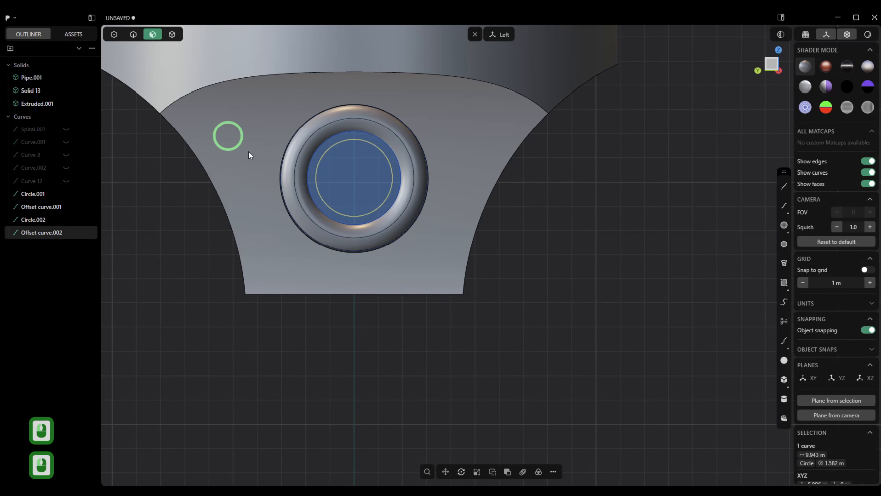
pyautogui.click(311, 170)
pyautogui.press('e')
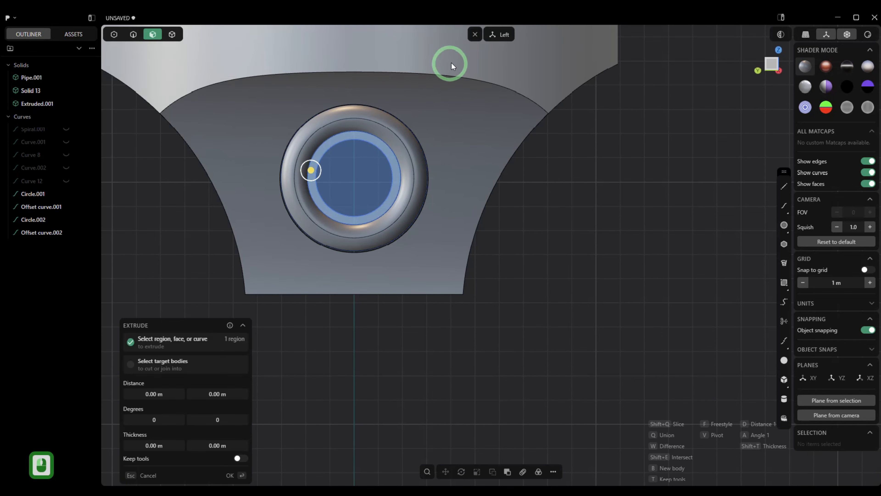
pyautogui.moveTo(474, 31); pyautogui.dragTo(521, 124, button='right')
pyautogui.moveTo(588, 248); pyautogui.dragTo(569, 244, button='right')
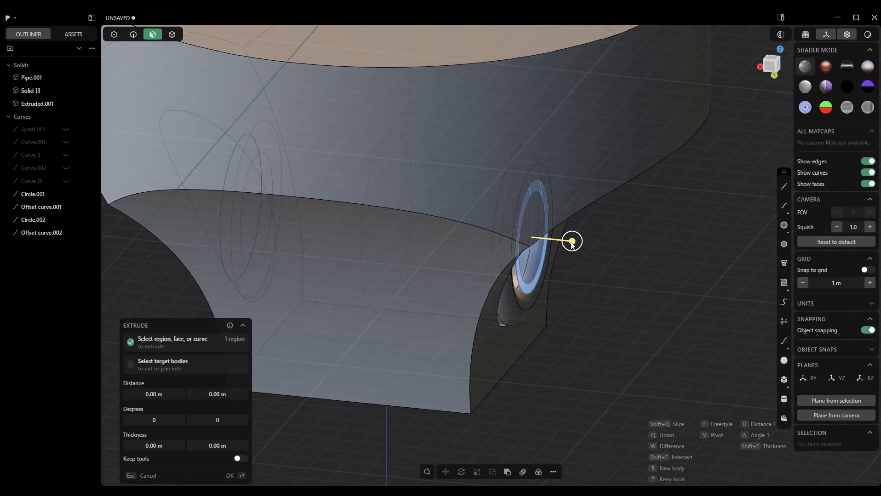
pyautogui.moveTo(571, 242); pyautogui.dragTo(538, 245)
pyautogui.moveTo(401, 246); pyautogui.dragTo(286, 254)
pyautogui.moveTo(287, 254); pyautogui.dragTo(729, 88, button='right')
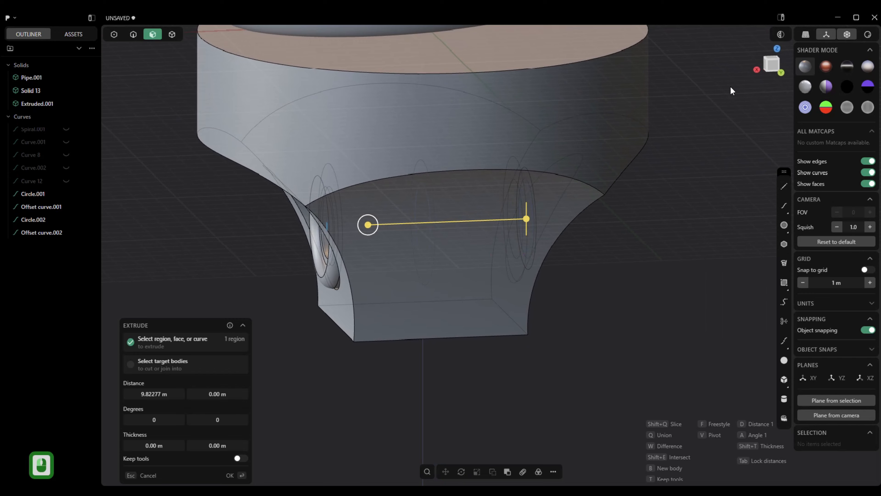
pyautogui.click(771, 67)
pyautogui.scroll(3, 567, 226)
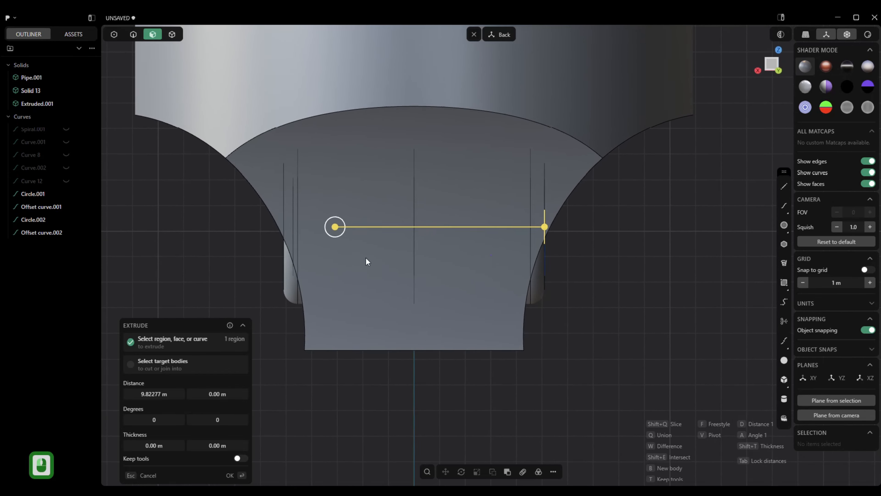
pyautogui.moveTo(337, 235); pyautogui.dragTo(328, 237)
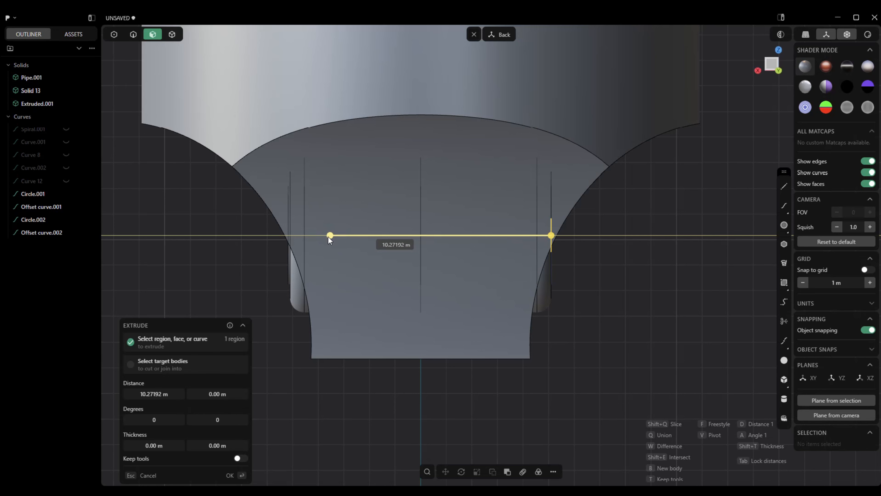
pyautogui.doubleClick(329, 237)
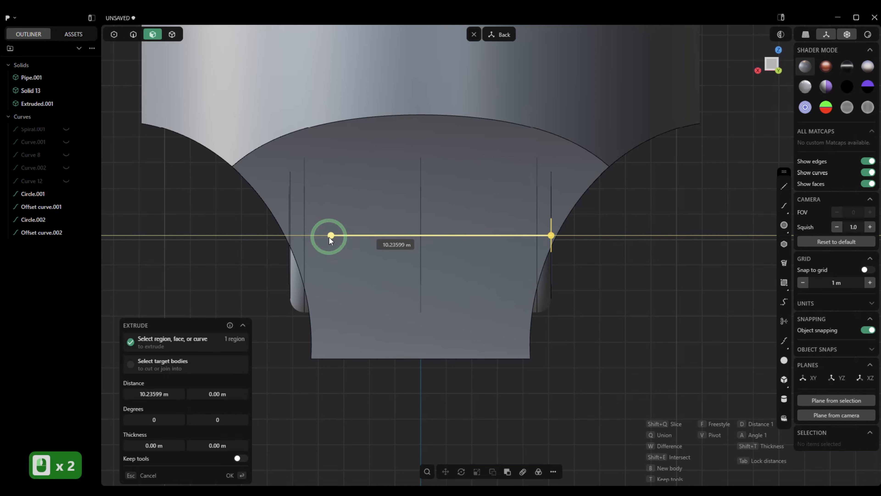
pyautogui.click(329, 237)
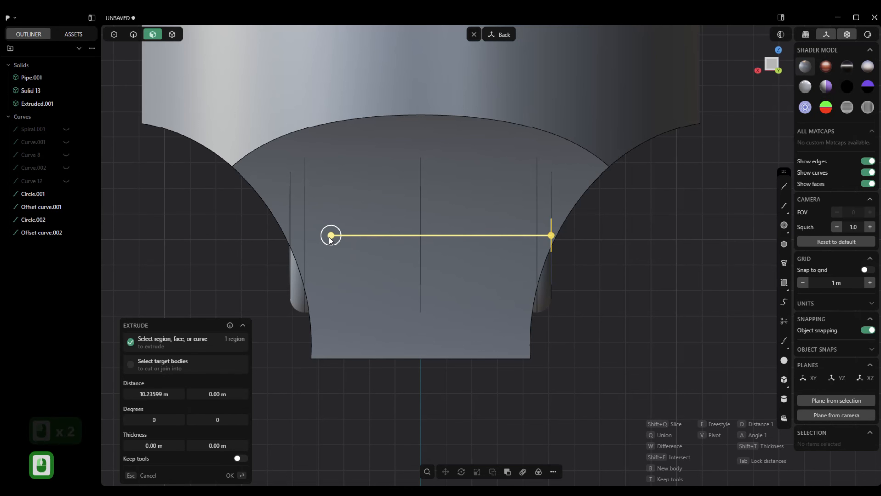
pyautogui.click(230, 475)
# Hide the four remaining curves: Offset curve.002, Circle.002, Offset curve.001 and Circle.001.
pyautogui.click(470, 34)
pyautogui.moveTo(597, 204); pyautogui.dragTo(517, 240, button='middle')
pyautogui.scroll(5, 607, 329)
pyautogui.click(154, 303)
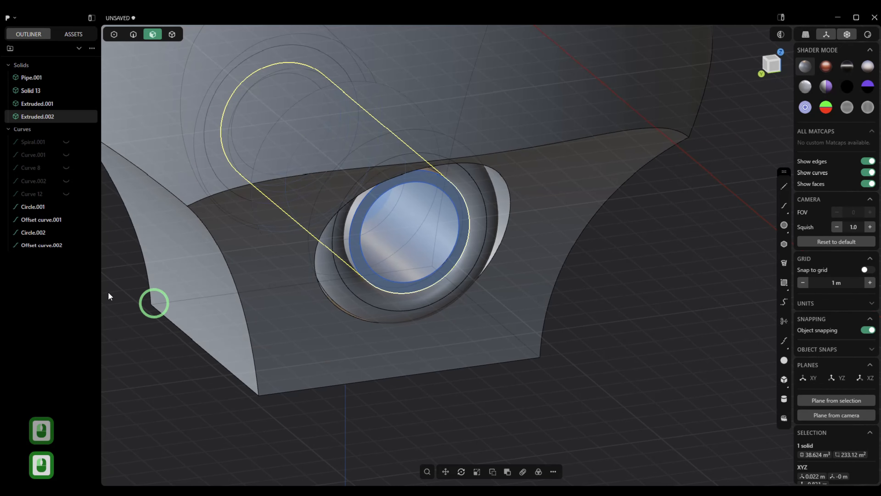
pyautogui.click(67, 232)
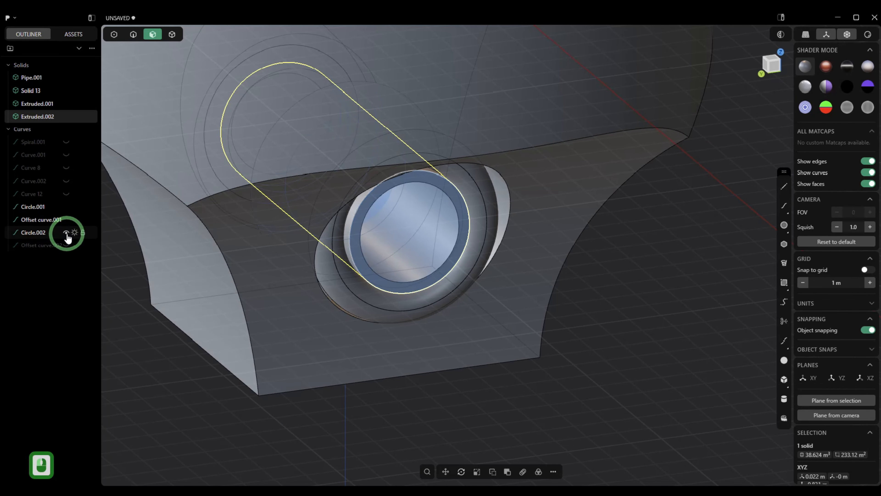
pyautogui.click(68, 222)
pyautogui.click(64, 207)
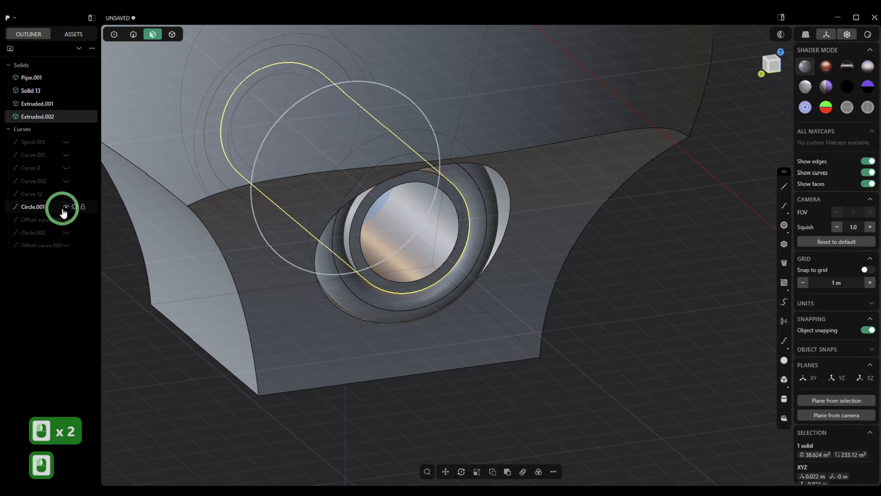
pyautogui.click(190, 379)
# Examine the lug with its bushing and sleeve together with the whole coil spring, up close and from afar.
pyautogui.scroll(-5, 191, 380)
pyautogui.moveTo(192, 379); pyautogui.dragTo(319, 366, button='middle')
pyautogui.scroll(3, 188, 368)
pyautogui.scroll(-4, 187, 368)
pyautogui.scroll(-5, 187, 367)
pyautogui.scroll(-5, 188, 368)
pyautogui.scroll(4, 188, 368)
pyautogui.scroll(4, 186, 364)
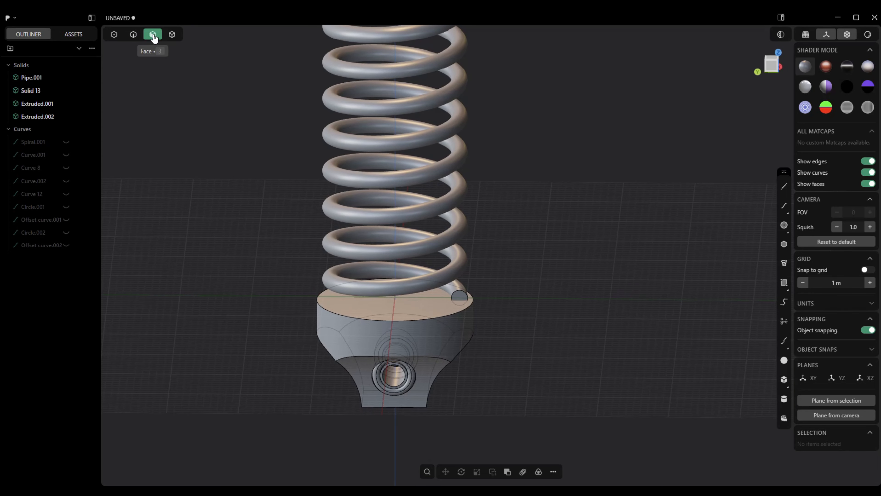
# Offset the outline of the tapered base's top face inward by about 0.37 m with round gap fill.
pyautogui.scroll(2, 155, 75)
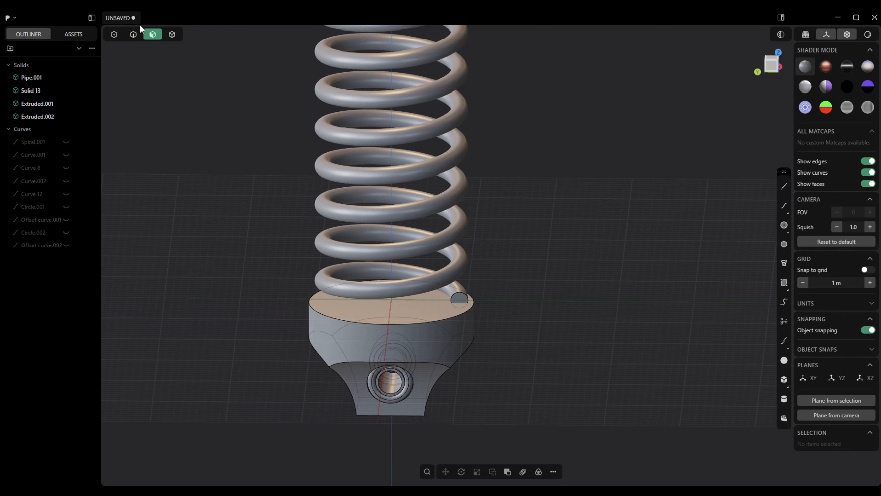
pyautogui.click(405, 316)
pyautogui.moveTo(413, 320)
pyautogui.mouseDown(button='middle')
pyautogui.moveTo(427, 324)
pyautogui.moveTo(414, 312)
pyautogui.mouseUp(button='middle')
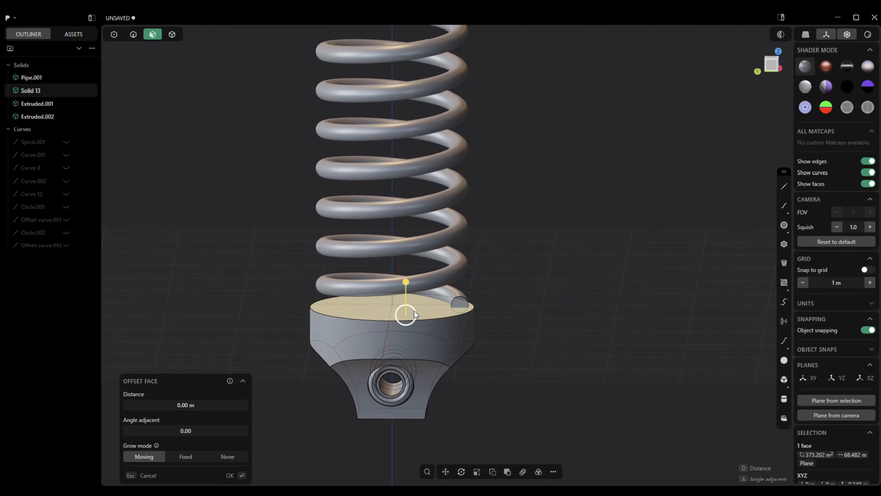
pyautogui.press('o')
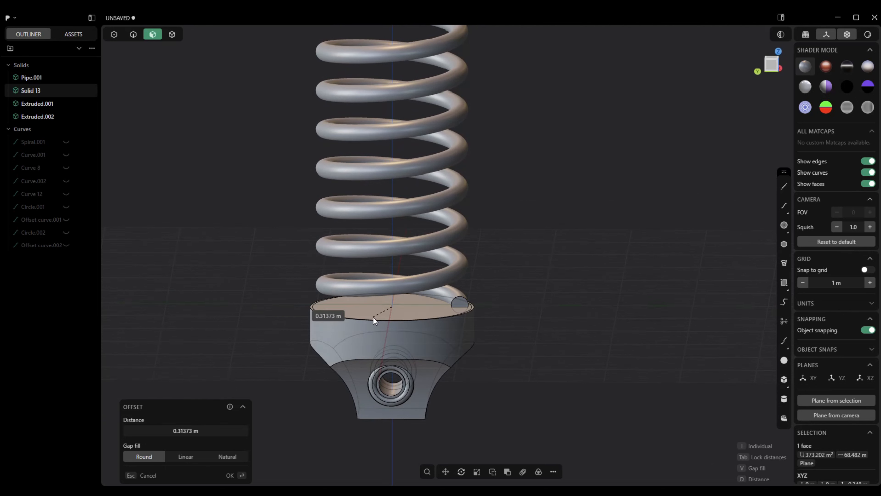
pyautogui.click(373, 318)
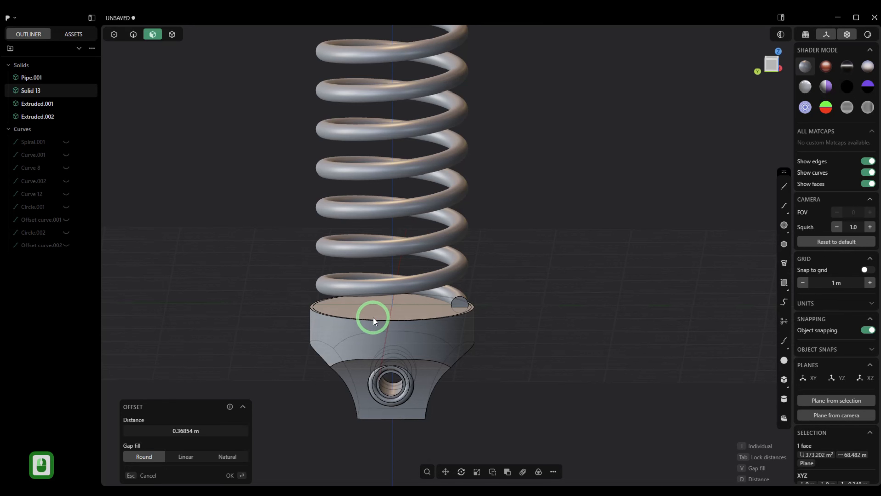
pyautogui.click(229, 475)
# Raise the thin outer ring on the base's top face by about 2.11 m as a rim around the spring.
pyautogui.moveTo(230, 442); pyautogui.dragTo(305, 293, button='middle')
pyautogui.click(305, 305)
pyautogui.moveTo(305, 286); pyautogui.dragTo(309, 271)
pyautogui.moveTo(276, 292); pyautogui.dragTo(585, 287, button='middle')
pyautogui.click(588, 266)
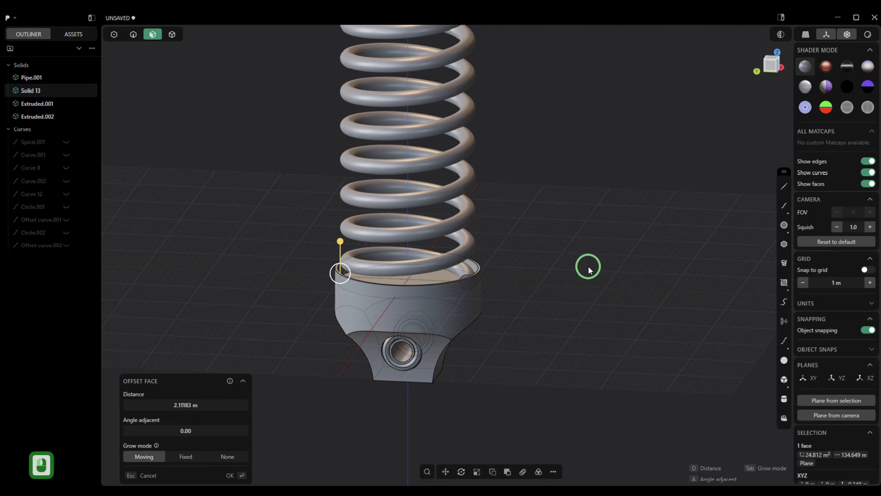
# Create a cylinder about 5.79 m in radius and 33.22 m high on the Y axis beside the spring.
pyautogui.scroll(-5, 532, 241)
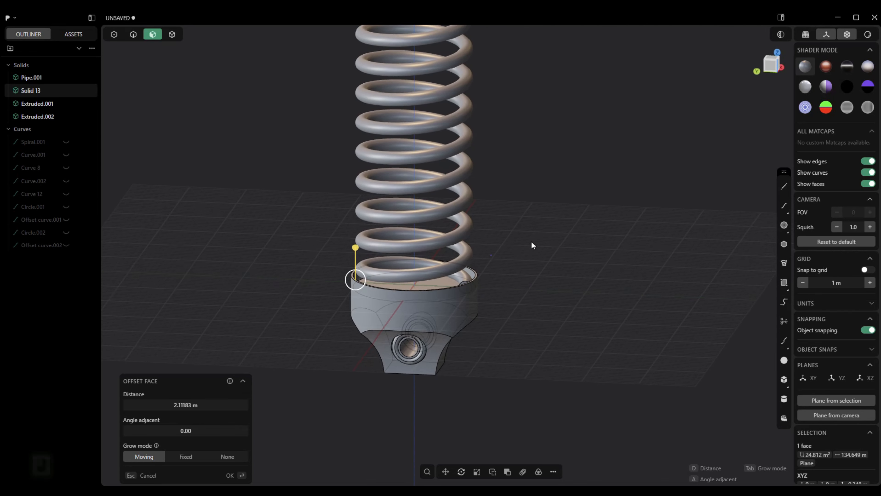
pyautogui.keyDown('shift'); pyautogui.moveTo(532, 241); pyautogui.dragTo(525, 271, button='middle'); pyautogui.keyUp('shift')
pyautogui.scroll(-1, 531, 241)
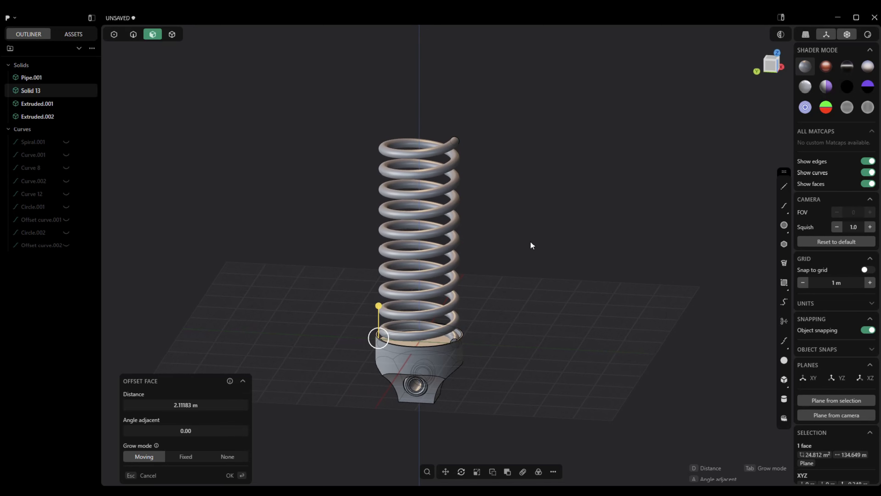
pyautogui.keyDown('shift'); pyautogui.moveTo(530, 241); pyautogui.dragTo(521, 243, button='middle'); pyautogui.keyUp('shift')
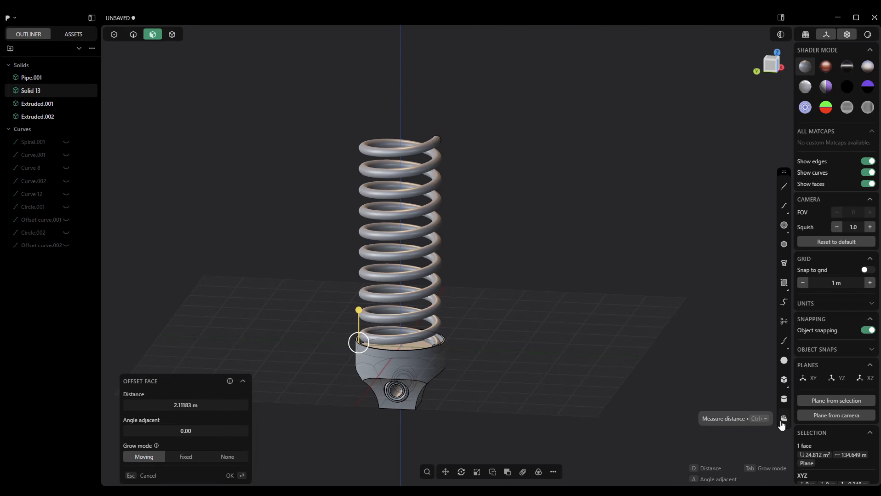
pyautogui.click(784, 399)
pyautogui.moveTo(582, 385); pyautogui.dragTo(502, 308, button='middle')
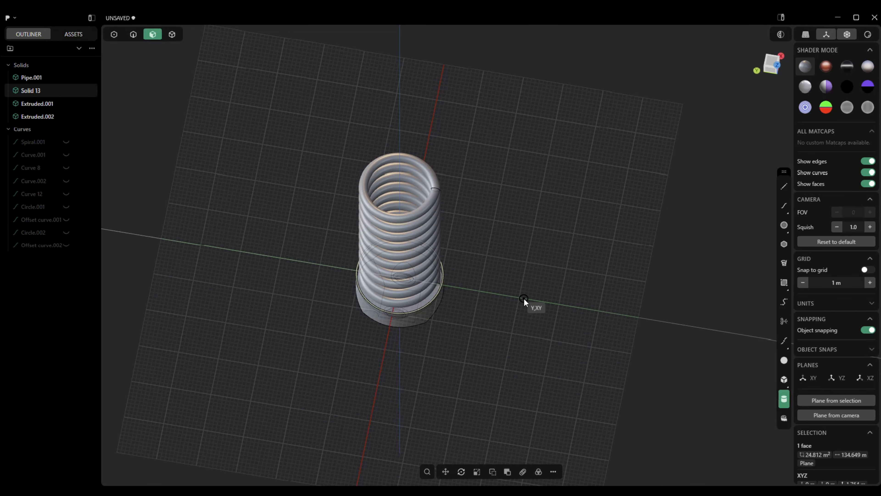
pyautogui.click(518, 297)
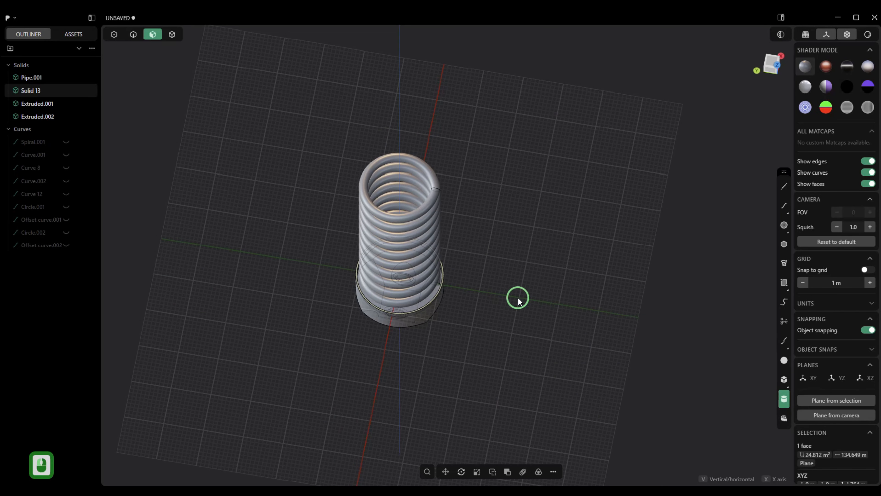
pyautogui.click(534, 312)
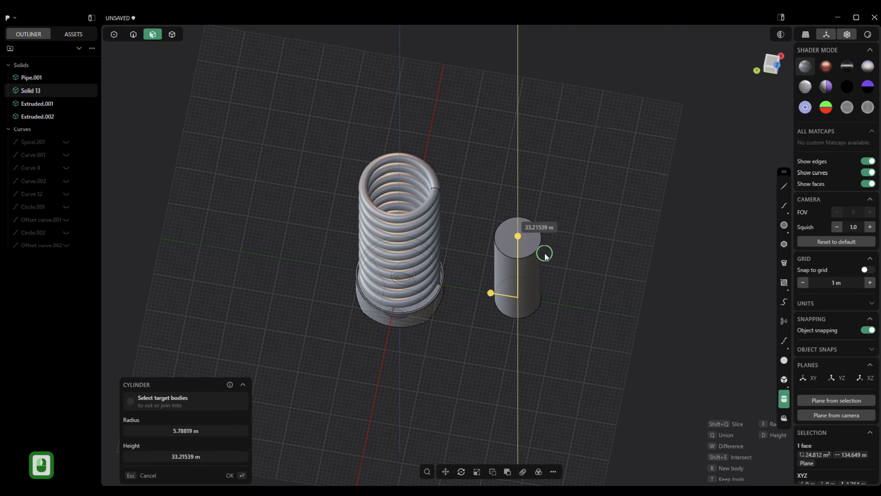
pyautogui.rightClick(576, 285)
# Move the new cylinder along Y until it is centred inside the coil spring.
pyautogui.moveTo(359, 413); pyautogui.dragTo(396, 340, button='right')
pyautogui.click(774, 63)
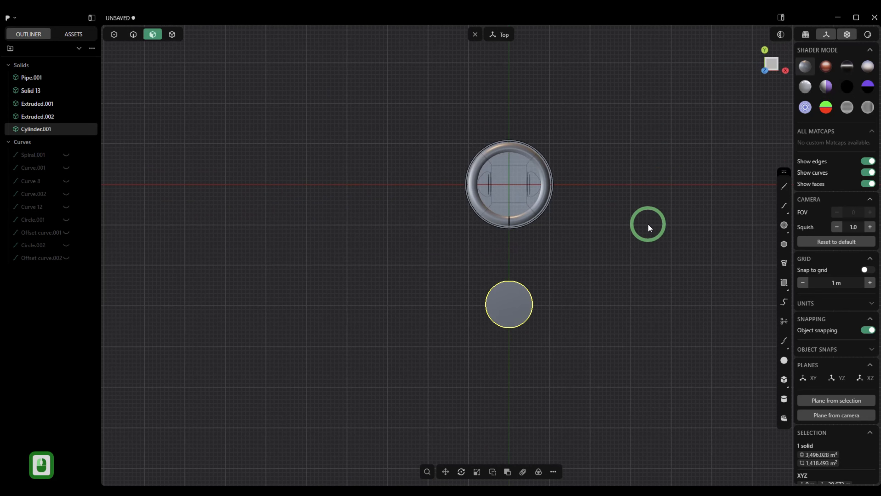
pyautogui.press('g')
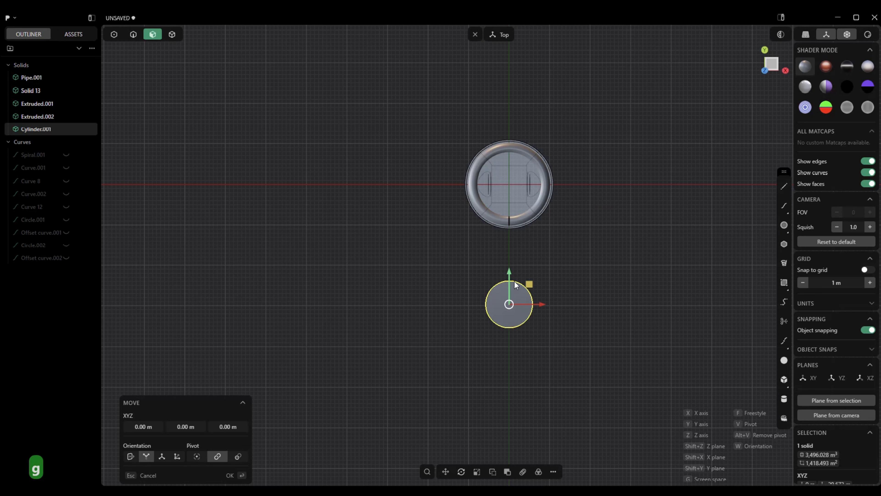
pyautogui.moveTo(510, 271); pyautogui.dragTo(511, 200)
pyautogui.moveTo(513, 159); pyautogui.dragTo(510, 153)
pyautogui.scroll(5, 514, 215)
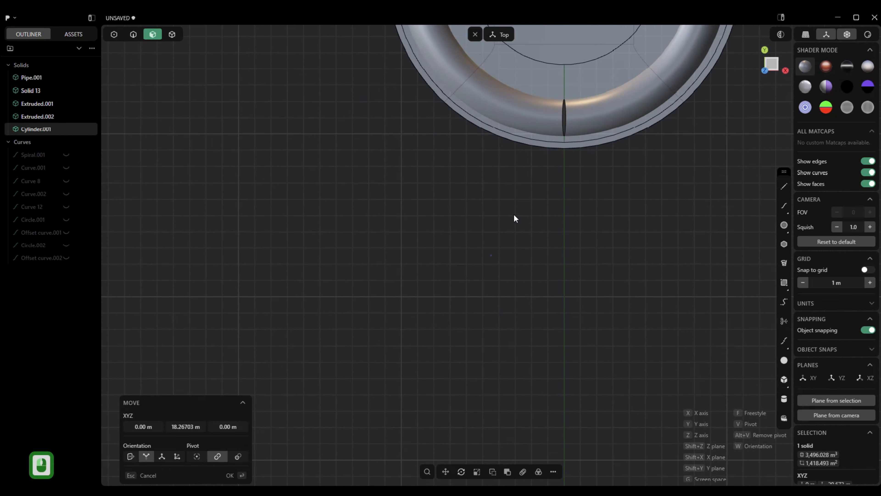
pyautogui.keyDown('shift'); pyautogui.moveTo(514, 214); pyautogui.dragTo(492, 273, button='middle'); pyautogui.keyUp('shift')
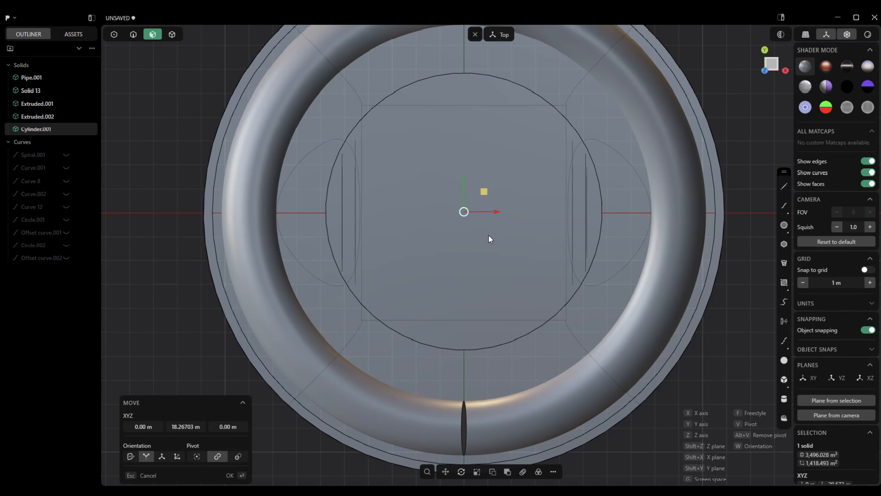
pyautogui.click(229, 477)
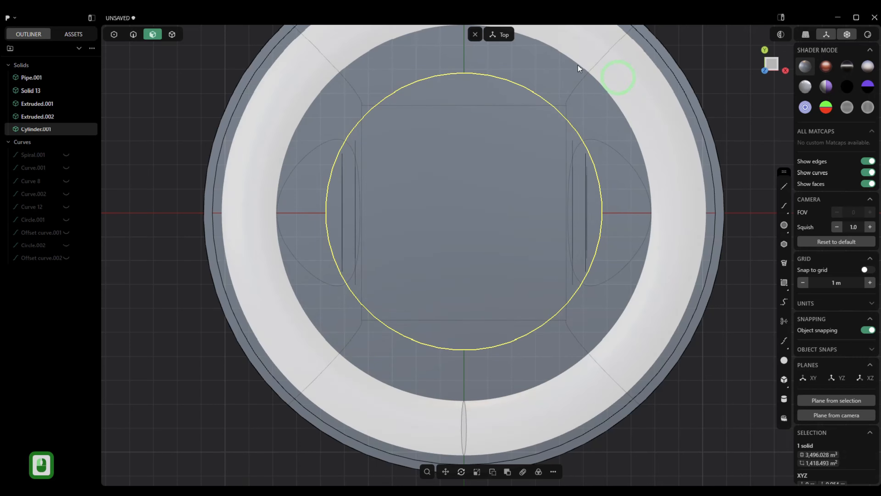
# Raise the cylinder by about 31 m along Z so it extends above the spring.
pyautogui.click(474, 34)
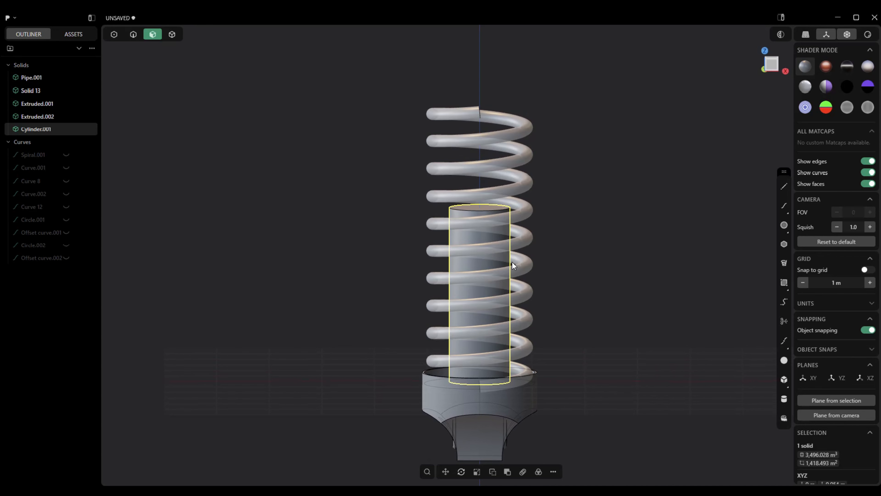
pyautogui.press('g')
pyautogui.moveTo(480, 264); pyautogui.dragTo(490, 93)
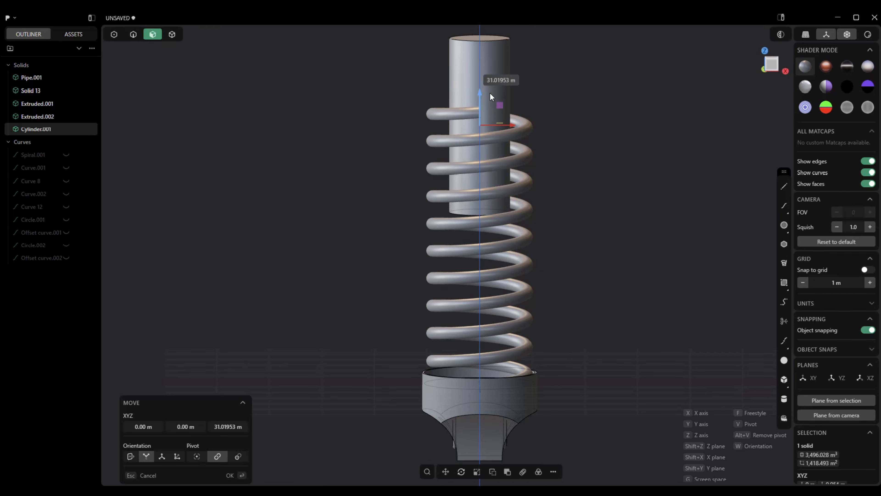
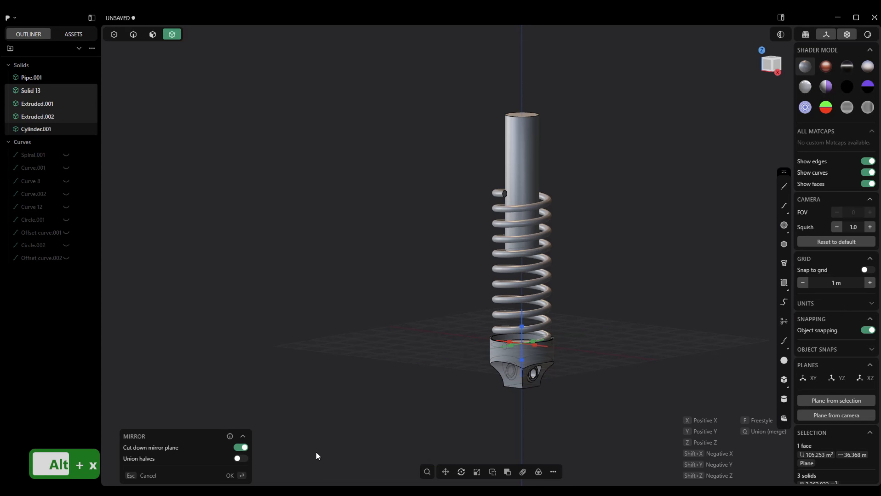
# Duplicate the selected base, bushing, sleeve and cylinder top face, and move the copies straight up above the cylinder.
pyautogui.click(522, 328)
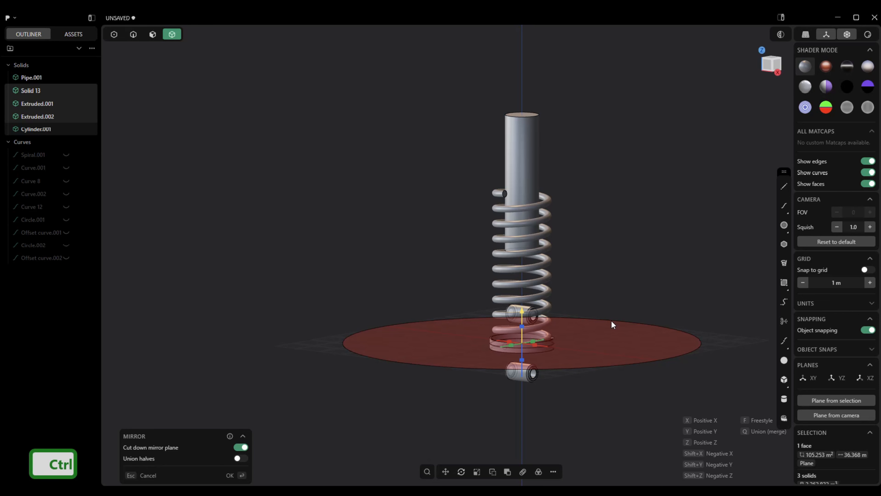
pyautogui.hotkey('ctrl', 'z')
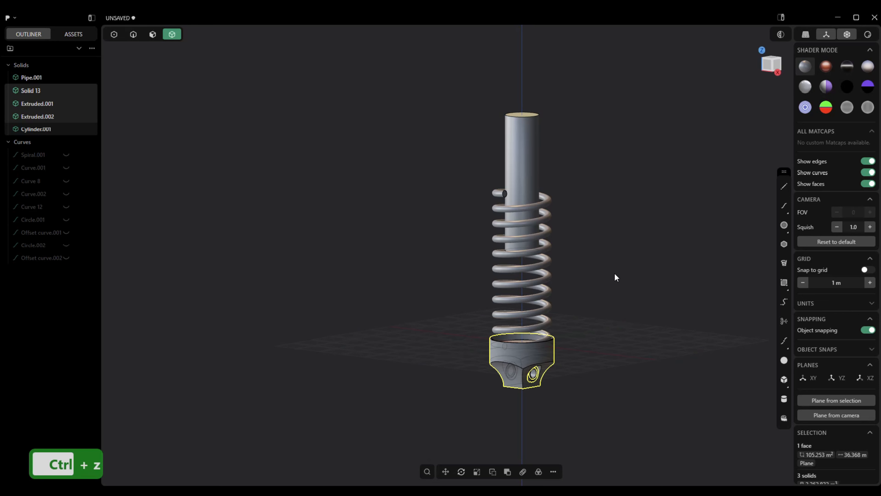
pyautogui.hotkey('shift', 'd')
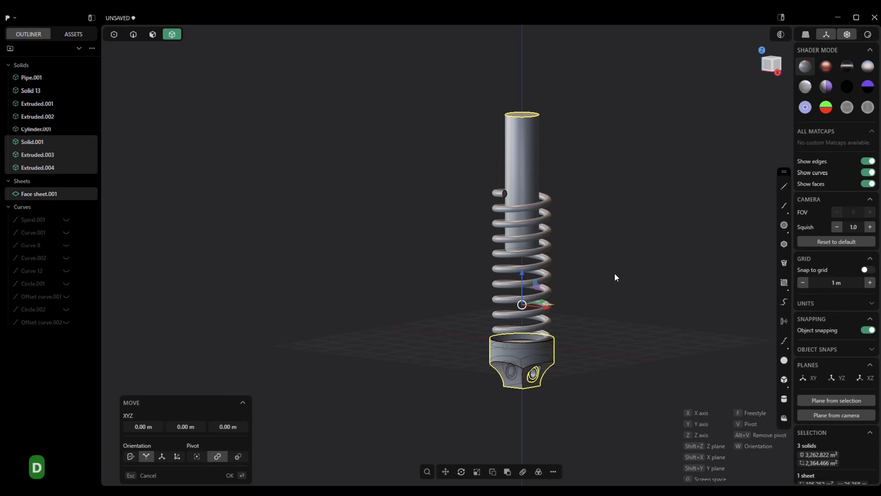
pyautogui.moveTo(522, 274); pyautogui.dragTo(536, 14)
pyautogui.keyDown('shift'); pyautogui.moveTo(537, 14); pyautogui.dragTo(449, 280, button='middle'); pyautogui.keyUp('shift')
# Turn the copied base assembly upside down about the X axis, setting the rotation angle to 90.
pyautogui.press('r')
pyautogui.moveTo(450, 280); pyautogui.dragTo(505, 248)
pyautogui.doubleClick(233, 402)
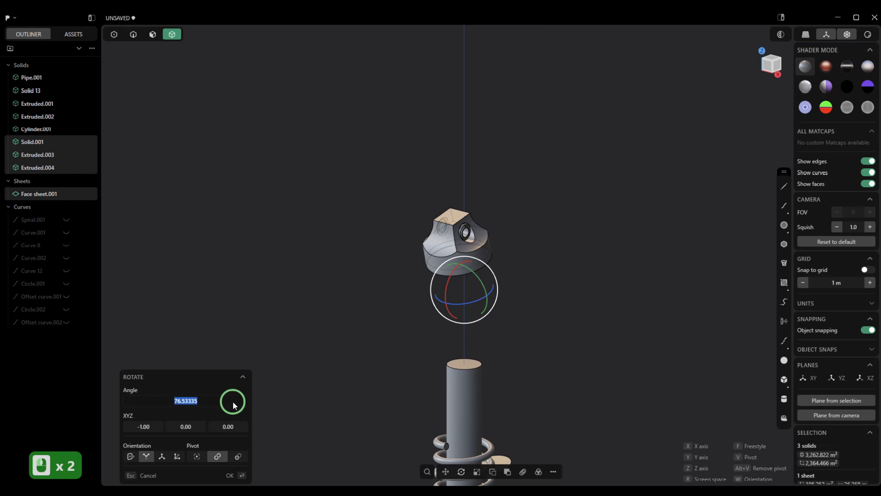
pyautogui.write('90')
pyautogui.press('Return')
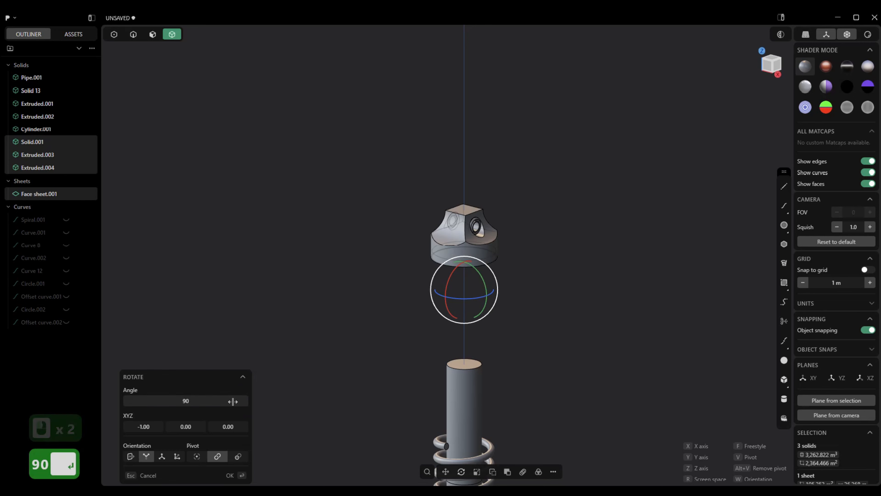
pyautogui.scroll(-4, 232, 401)
pyautogui.moveTo(333, 422); pyautogui.dragTo(295, 397, button='middle')
pyautogui.scroll(4, 459, 304)
pyautogui.moveTo(551, 264); pyautogui.dragTo(373, 82, button='middle')
pyautogui.click(498, 129)
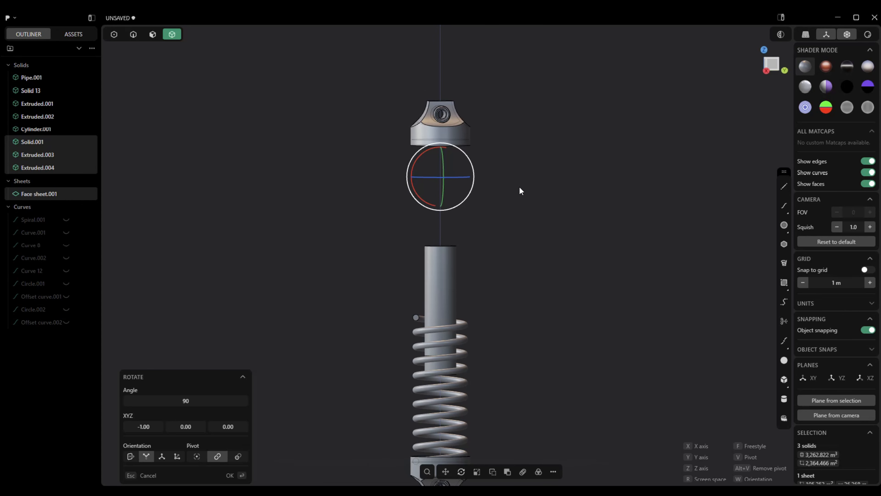
pyautogui.click(543, 200)
pyautogui.click(179, 454)
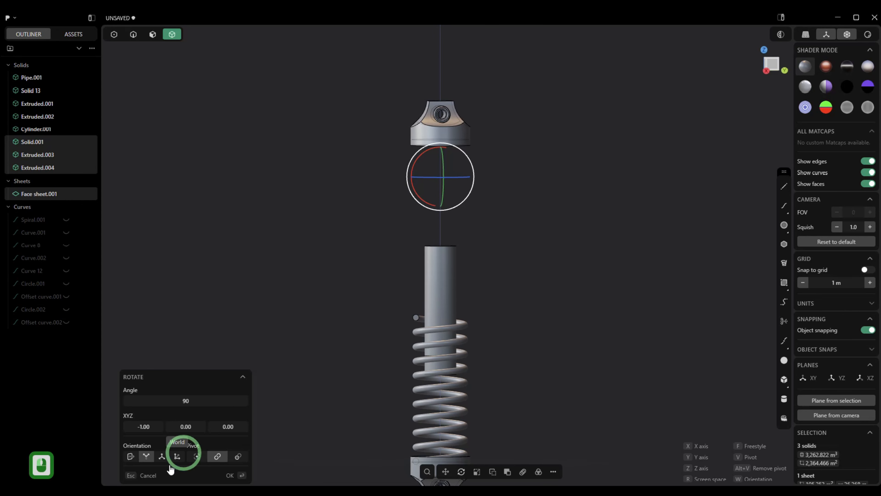
pyautogui.click(230, 475)
# Lower the flipped base assembly by about 37.72 m and a further 1.16 m onto the cylinder's upper end.
pyautogui.click(448, 177)
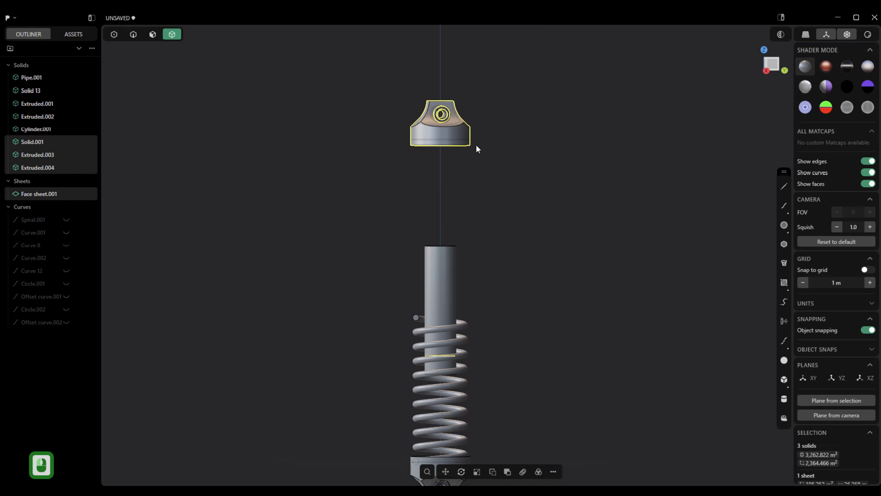
pyautogui.press('g')
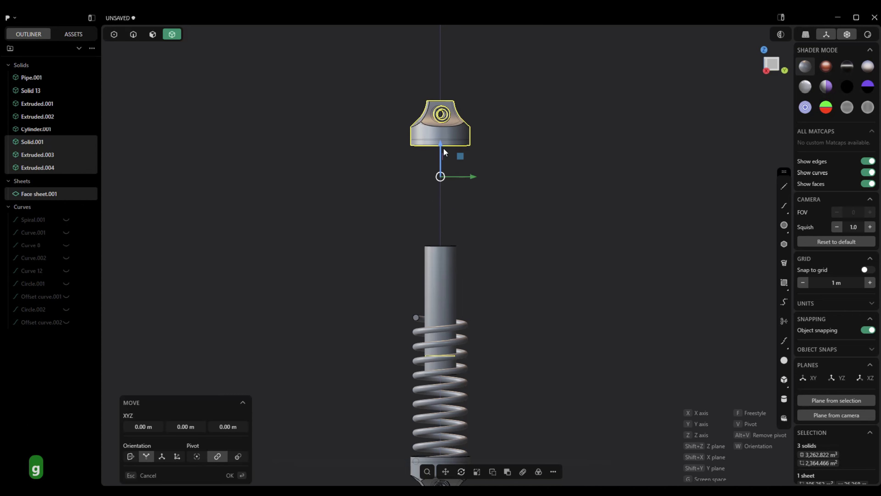
pyautogui.moveTo(440, 144); pyautogui.dragTo(452, 245)
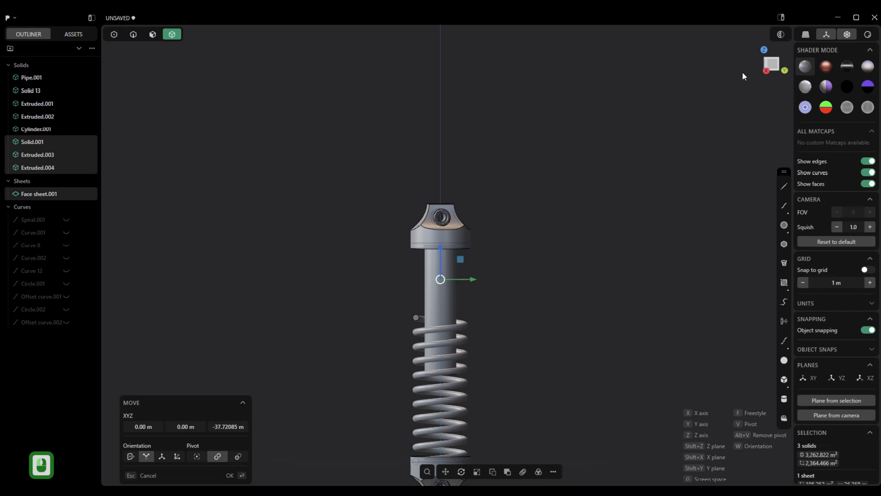
pyautogui.click(774, 66)
pyautogui.scroll(3, 620, 115)
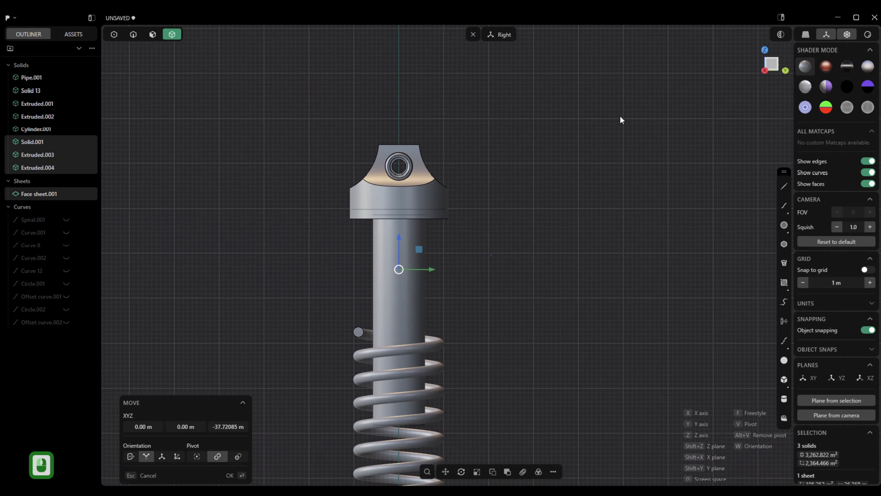
pyautogui.scroll(2, 619, 116)
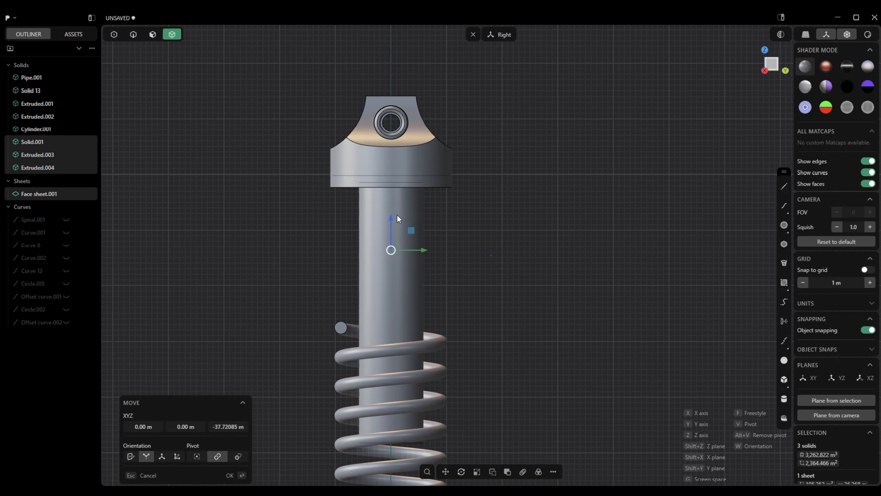
pyautogui.moveTo(392, 217); pyautogui.dragTo(395, 224)
pyautogui.scroll(-5, 536, 219)
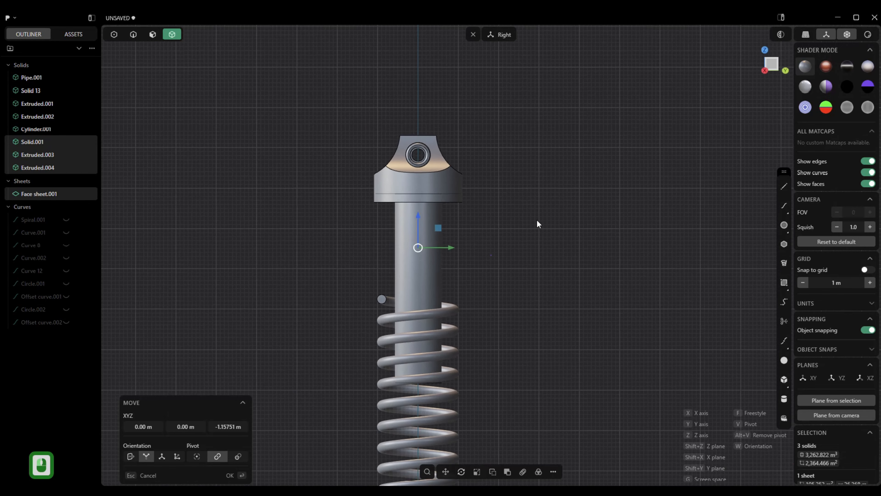
pyautogui.moveTo(543, 209); pyautogui.dragTo(546, 255, button='right')
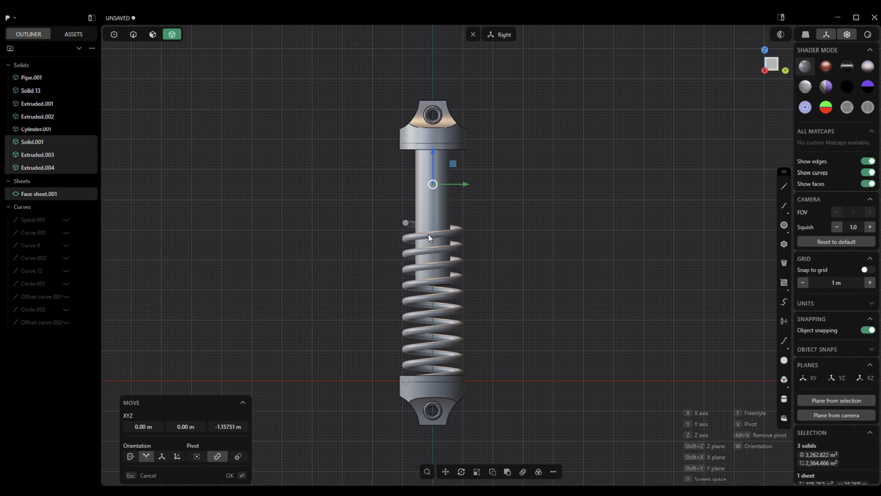
# Create a cylinder disc with a radius of about 9.55 m and height of about 3.05 m on the ground plane beside the shock absorber.
pyautogui.click(784, 399)
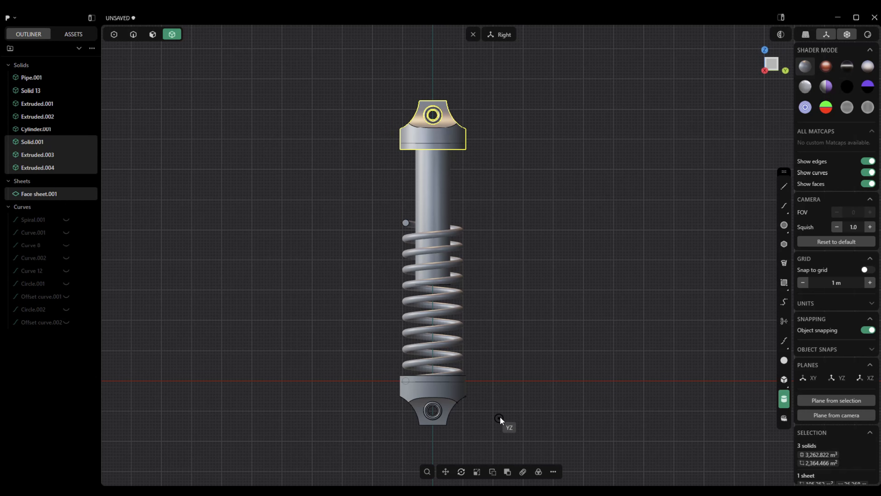
pyautogui.click(470, 37)
pyautogui.click(771, 67)
pyautogui.click(772, 66)
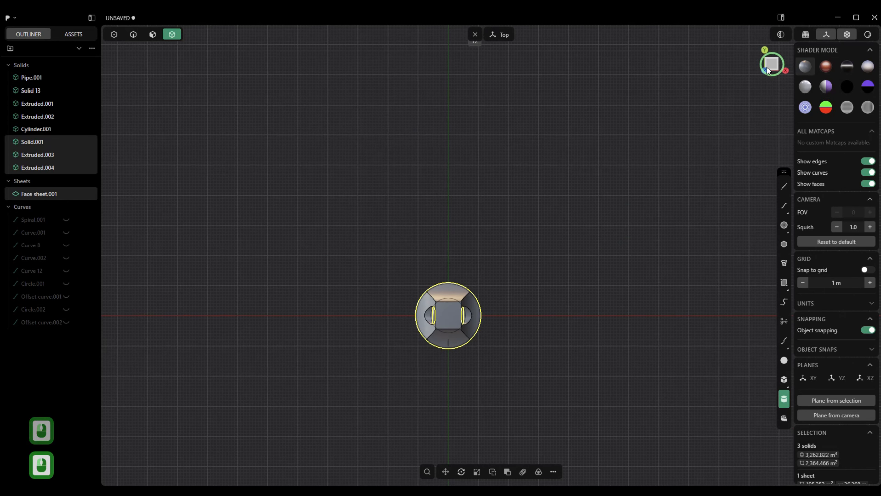
pyautogui.click(537, 316)
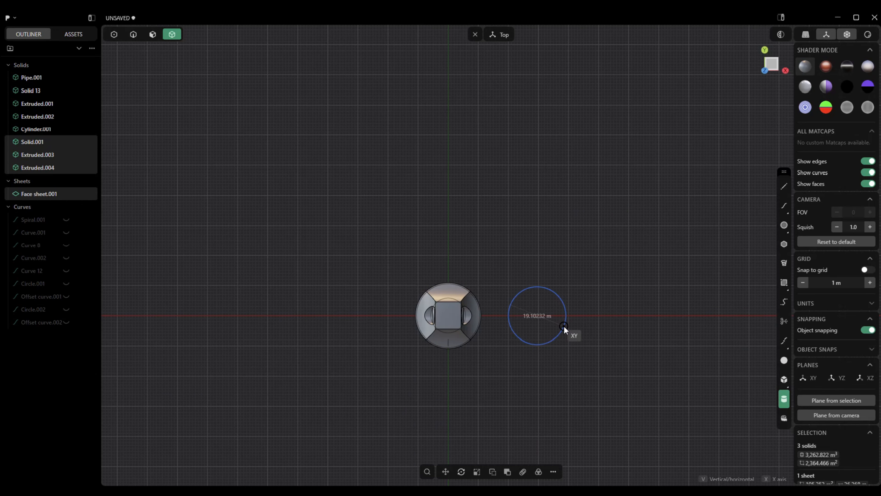
pyautogui.click(564, 326)
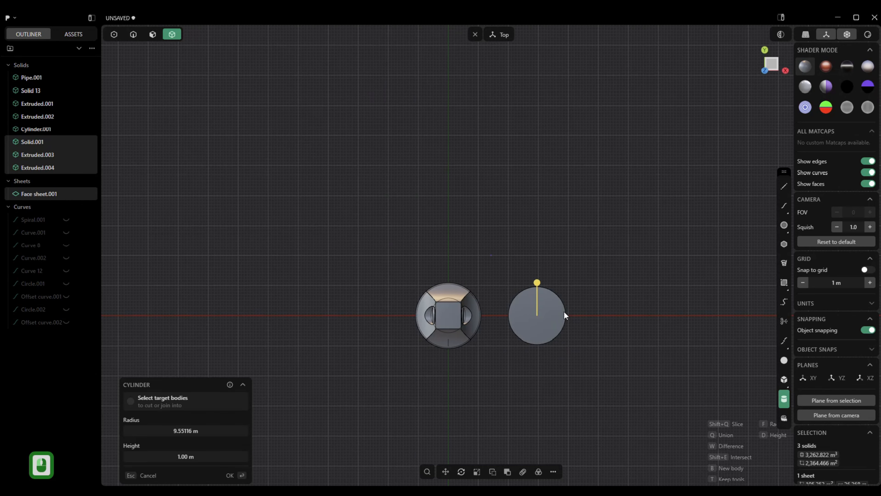
pyautogui.moveTo(474, 37); pyautogui.dragTo(531, 374, button='middle')
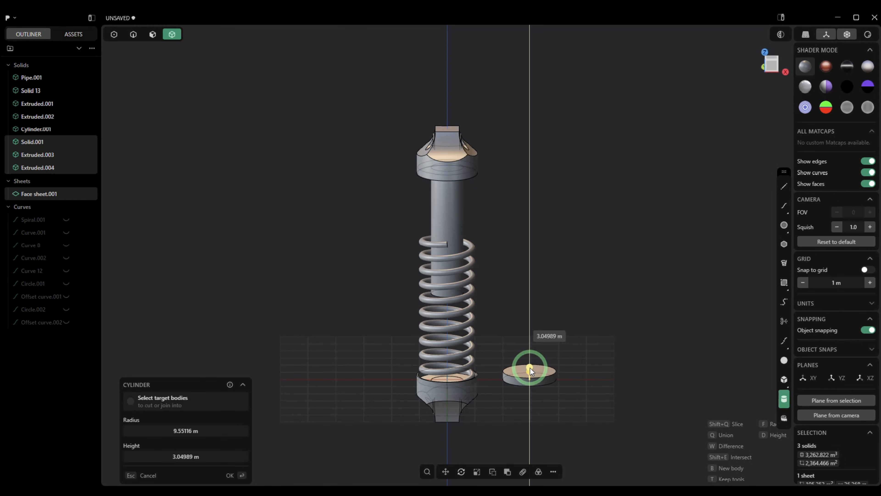
pyautogui.click(531, 368)
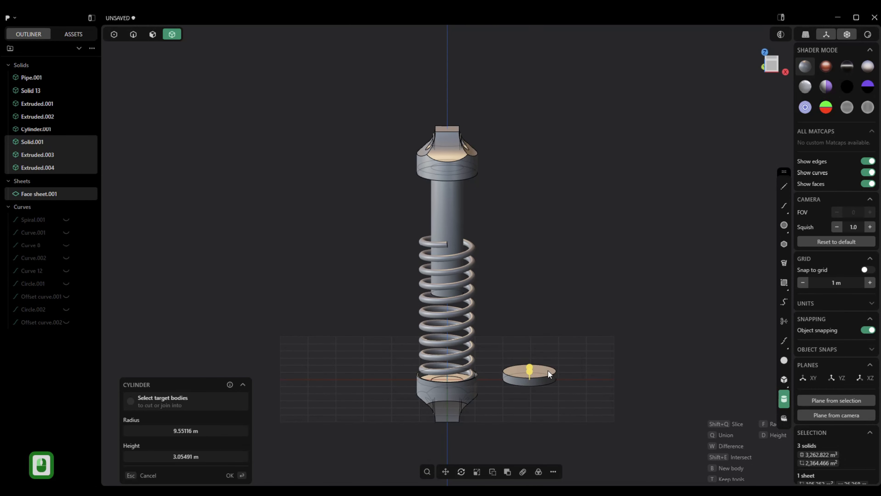
pyautogui.click(229, 474)
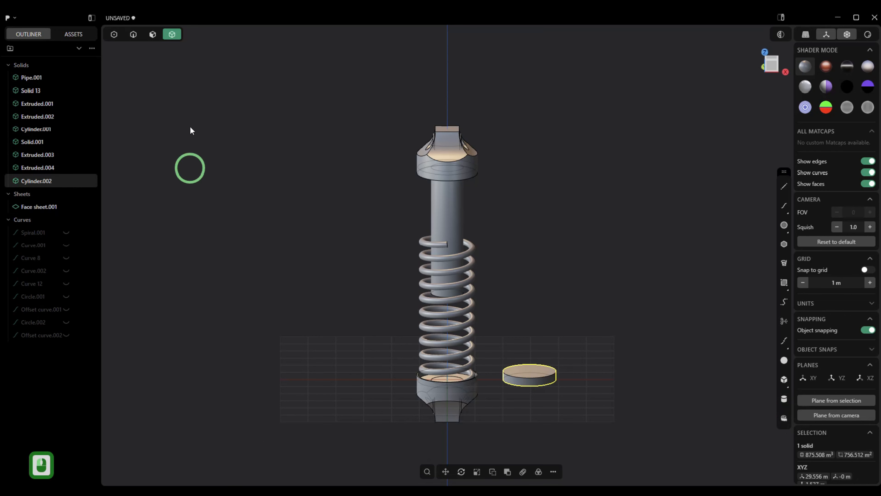
# Raise the new disc by about 59.19 m and shift it about -29.78 m along X onto the central cylinder's axis.
pyautogui.press('g')
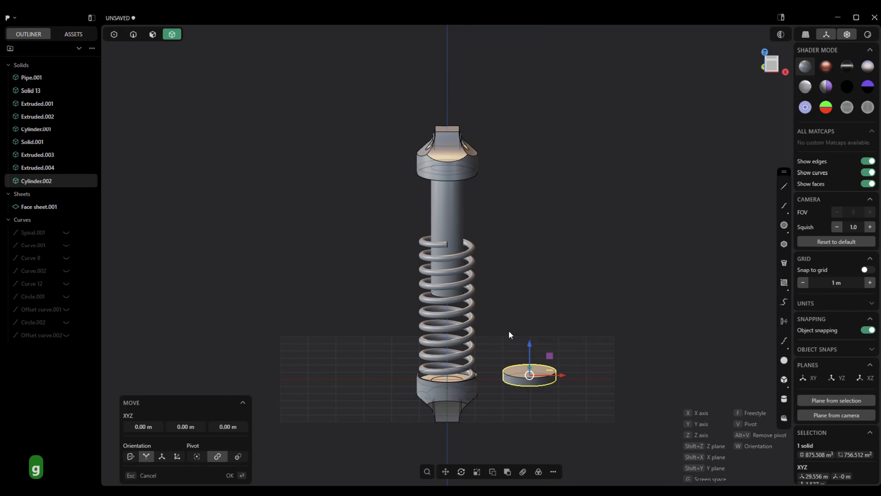
pyautogui.moveTo(526, 345); pyautogui.dragTo(534, 187)
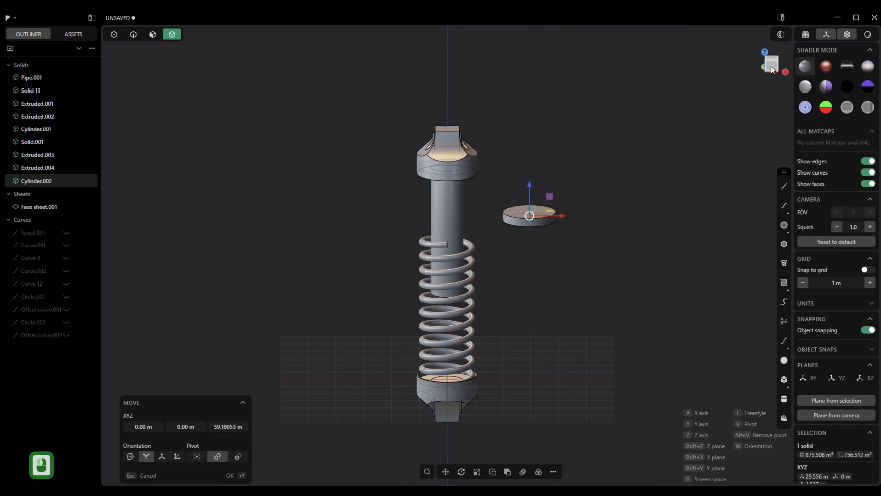
pyautogui.click(771, 66)
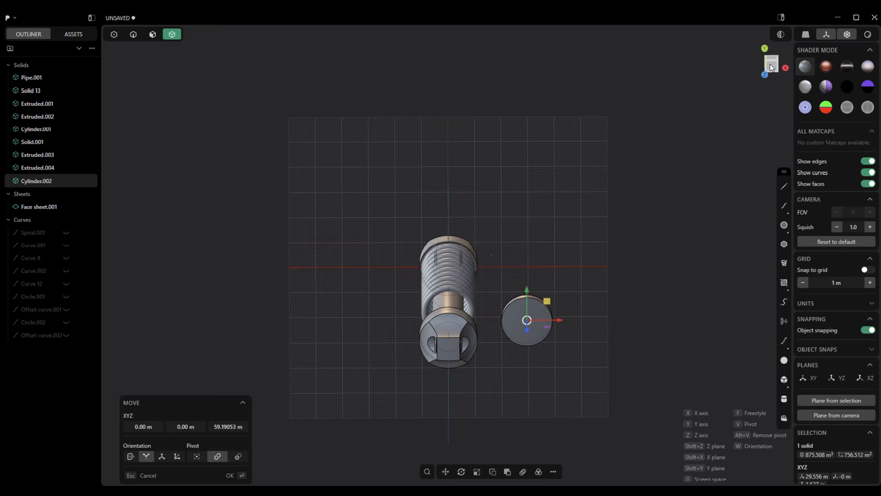
pyautogui.click(770, 64)
pyautogui.scroll(5, 648, 304)
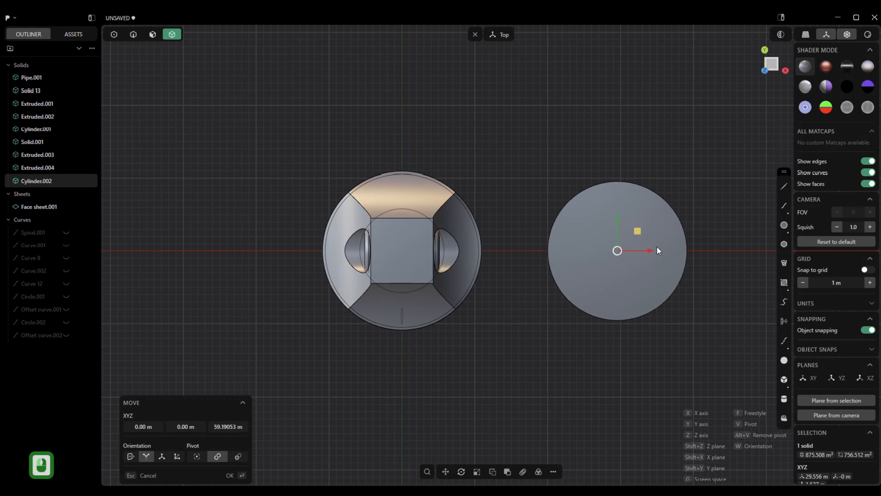
pyautogui.moveTo(652, 251); pyautogui.dragTo(434, 264)
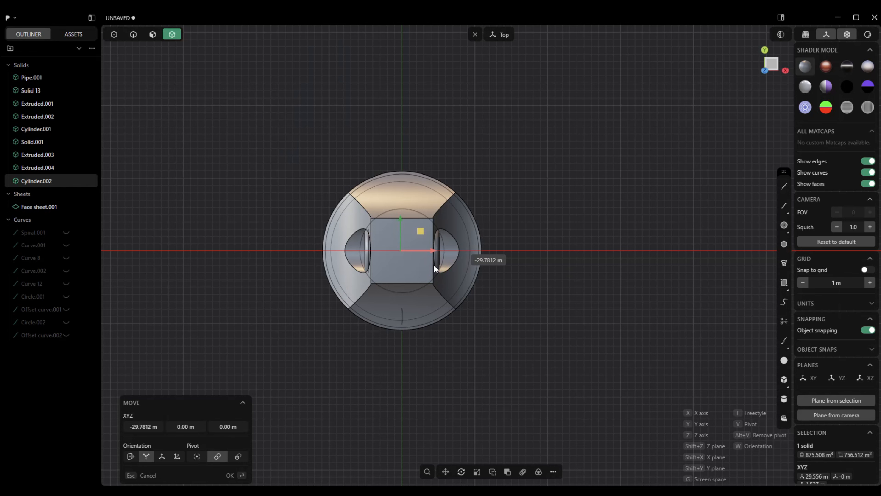
pyautogui.moveTo(434, 264); pyautogui.dragTo(434, 265)
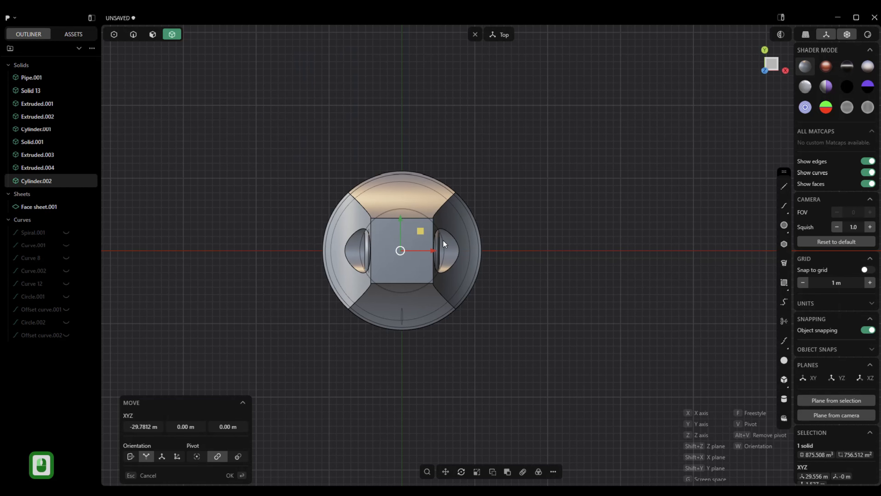
# Lower the disc by about 5.23 m along Z so it sits on the spring's upper end.
pyautogui.click(473, 33)
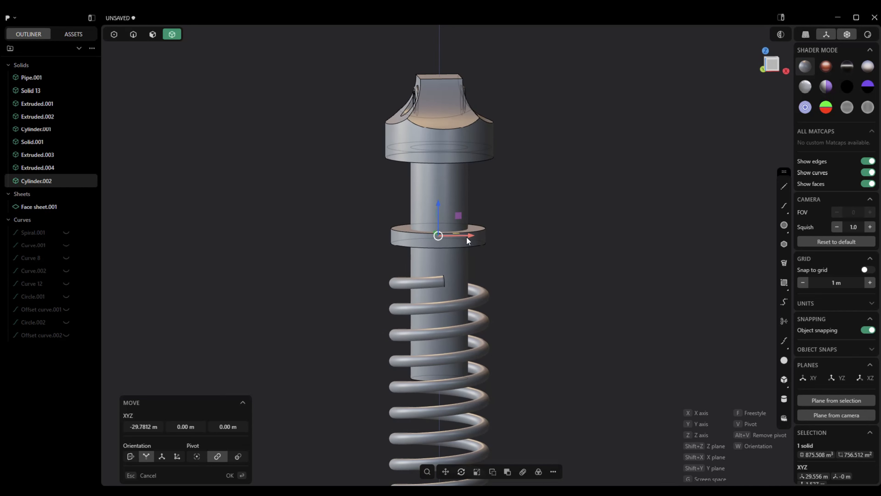
pyautogui.moveTo(437, 208); pyautogui.dragTo(439, 232)
pyautogui.moveTo(440, 232)
pyautogui.mouseDown(button='middle')
pyautogui.moveTo(454, 243)
pyautogui.moveTo(444, 239)
pyautogui.mouseUp(button='middle')
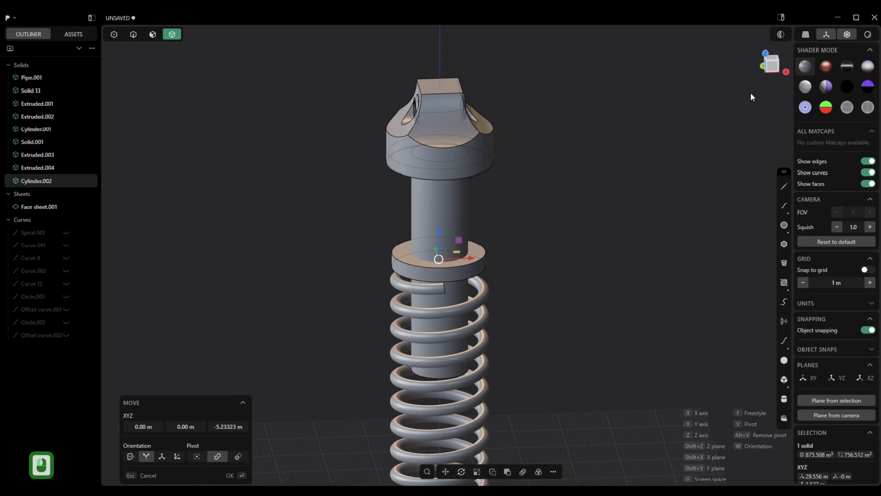
# Scale the disc up uniformly by a factor of about 1.25 so it extends beyond the spring.
pyautogui.click(776, 66)
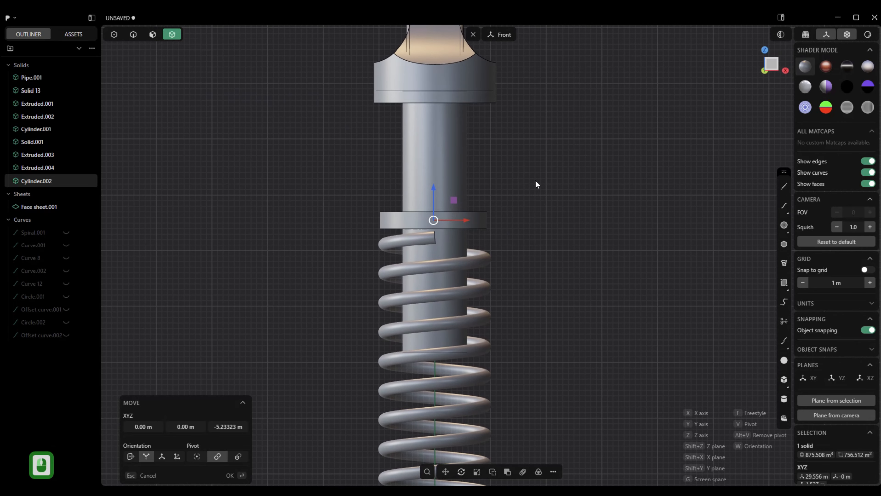
pyautogui.press('s')
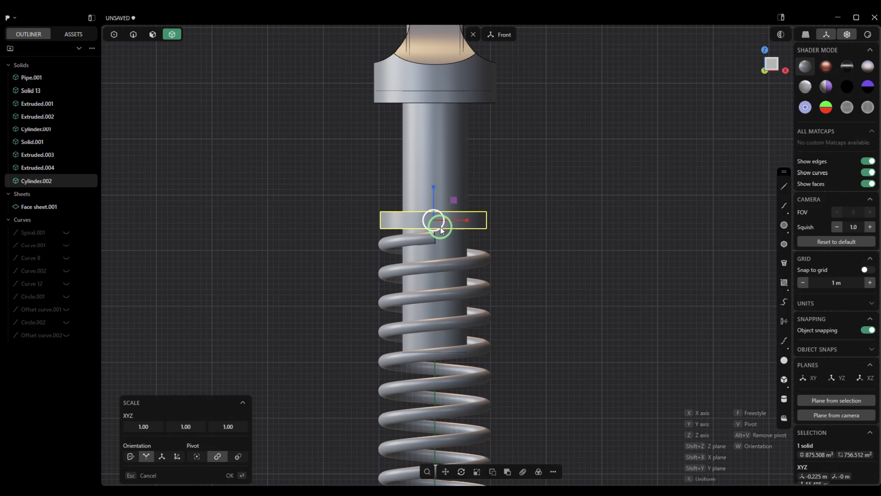
pyautogui.moveTo(441, 227); pyautogui.dragTo(441, 229)
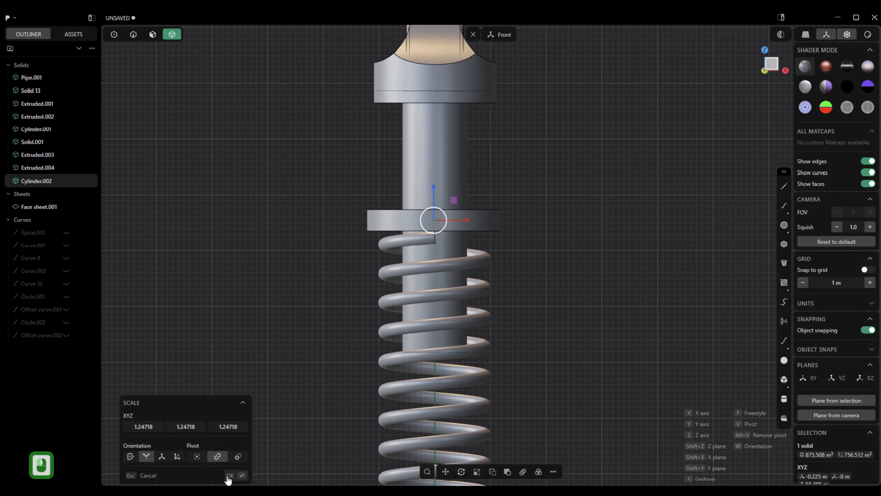
pyautogui.click(230, 475)
# Join the central cylinder and the disc into one solid with a Boolean union.
pyautogui.scroll(-1, 402, 385)
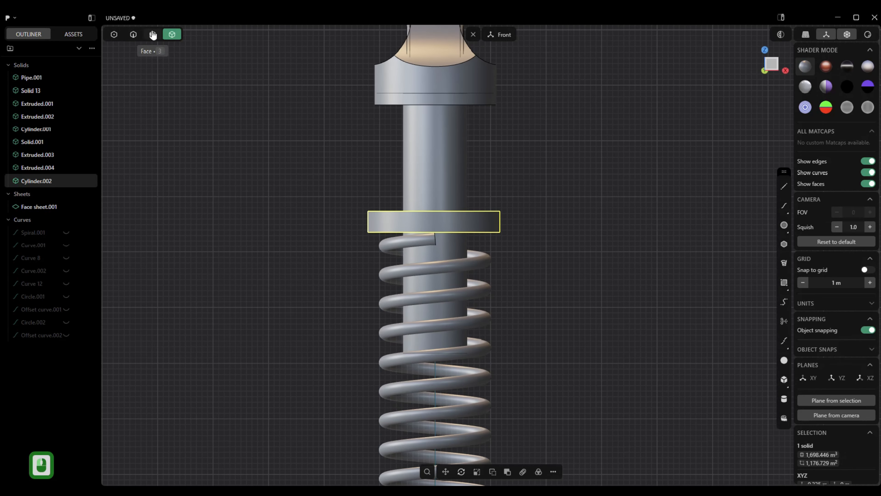
pyautogui.scroll(1, 320, 220)
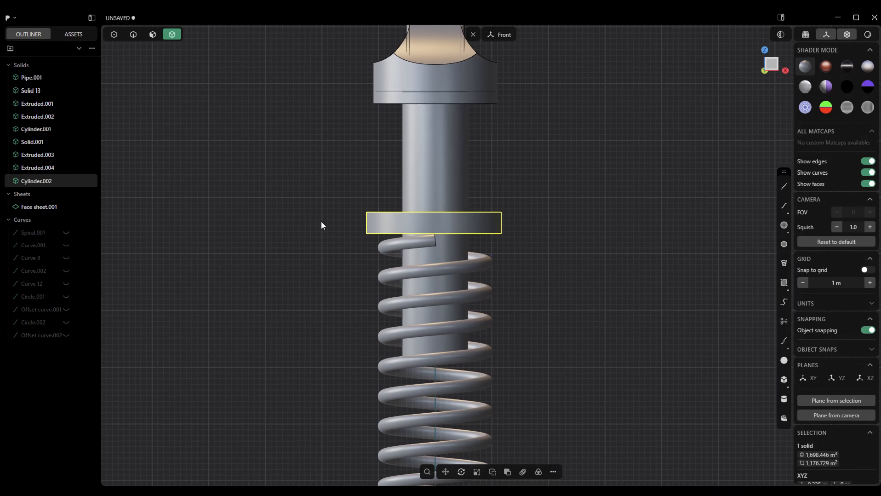
pyautogui.keyDown('shift'); pyautogui.moveTo(321, 220); pyautogui.dragTo(326, 247, button='middle'); pyautogui.keyUp('shift')
pyautogui.click(472, 35)
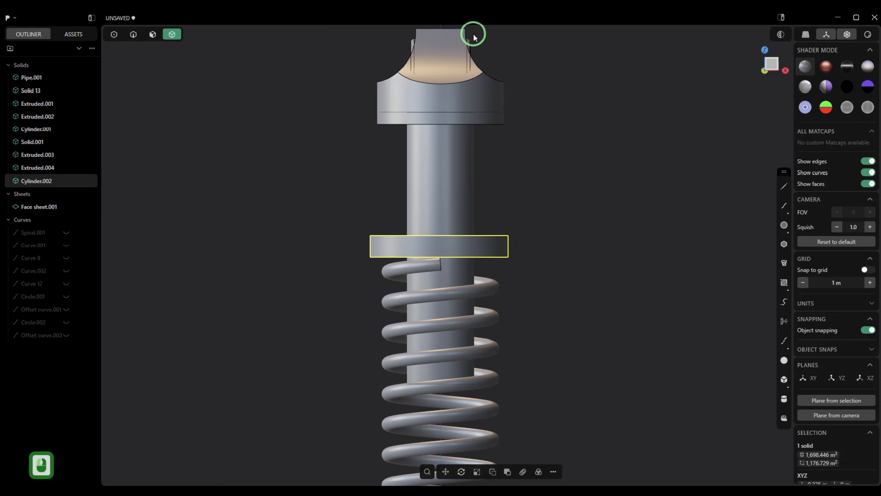
pyautogui.click(447, 196)
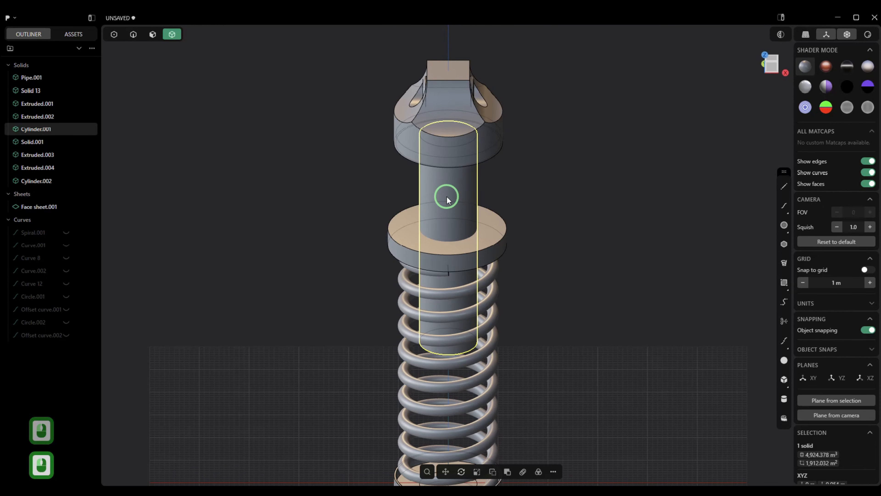
pyautogui.keyDown('shift'); pyautogui.click(499, 236); pyautogui.keyUp('shift')
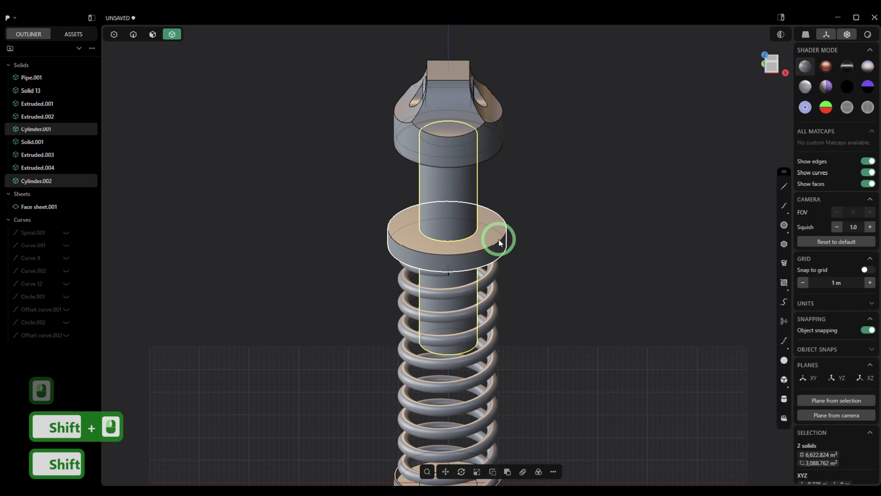
pyautogui.press('q')
pyautogui.press('q')
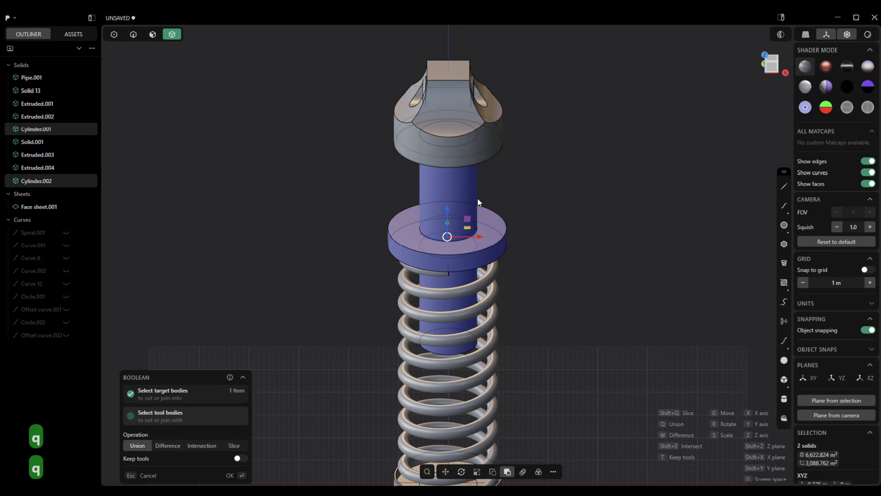
pyautogui.click(134, 34)
pyautogui.click(364, 238)
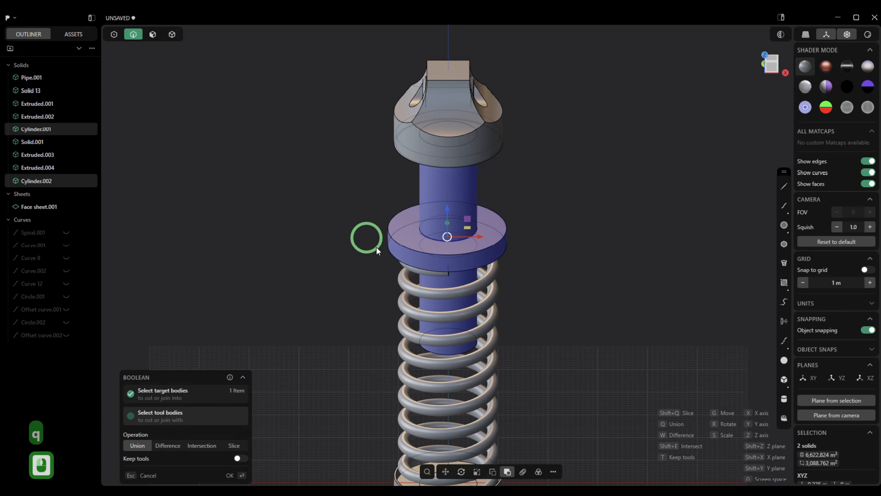
pyautogui.click(230, 475)
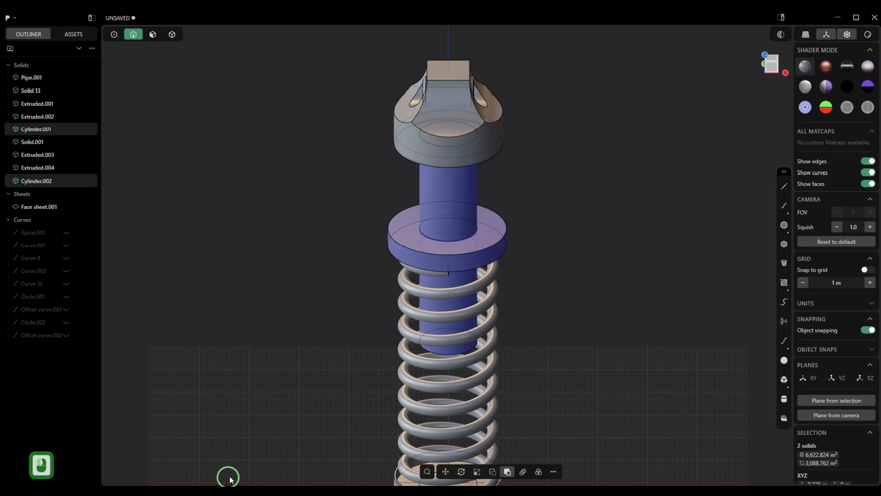
# Chamfer the circular edge where the cylinder meets the disc's upper face by about -0.26 m.
pyautogui.click(457, 241)
pyautogui.press('f')
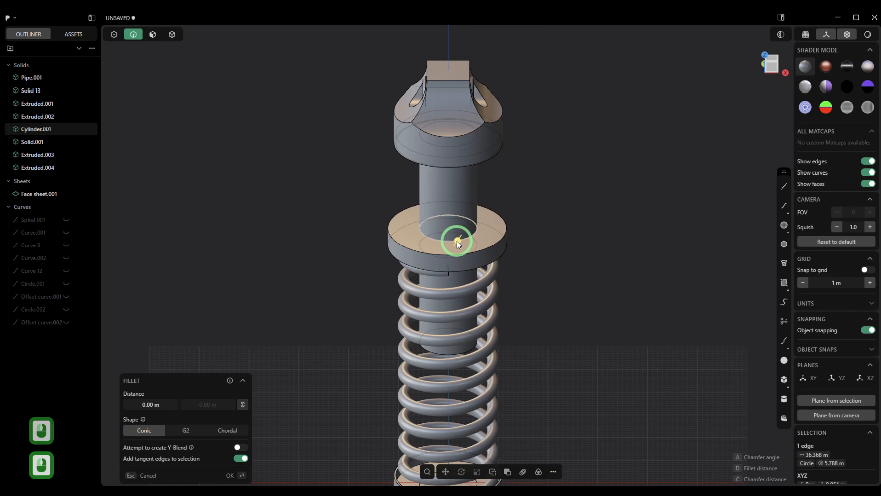
pyautogui.press('c')
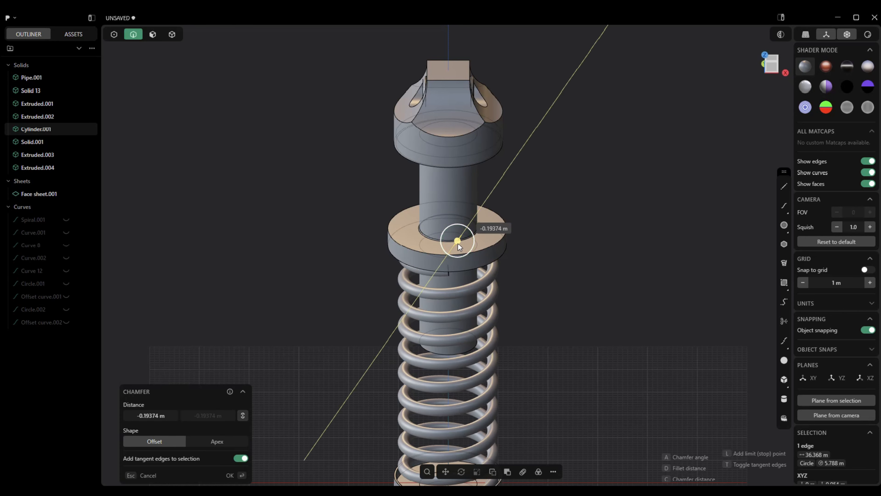
pyautogui.click(460, 245)
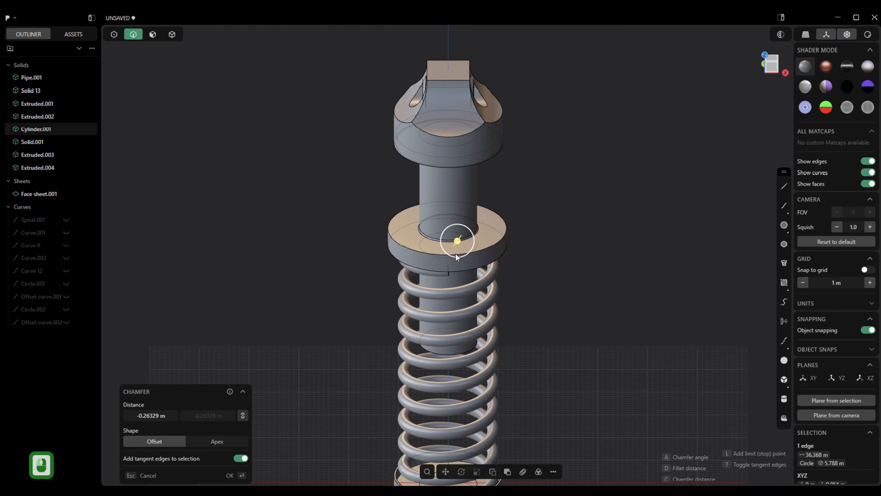
pyautogui.click(229, 477)
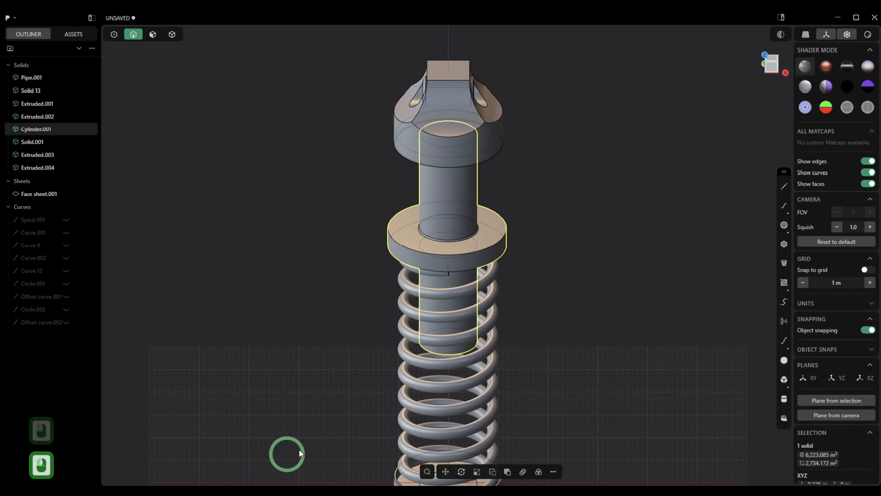
# Offset the outline of the disc's underside face by about 0.55 m to split off a narrow ring around the cylinder.
pyautogui.moveTo(434, 353); pyautogui.dragTo(452, 246, button='middle')
pyautogui.scroll(4, 451, 332)
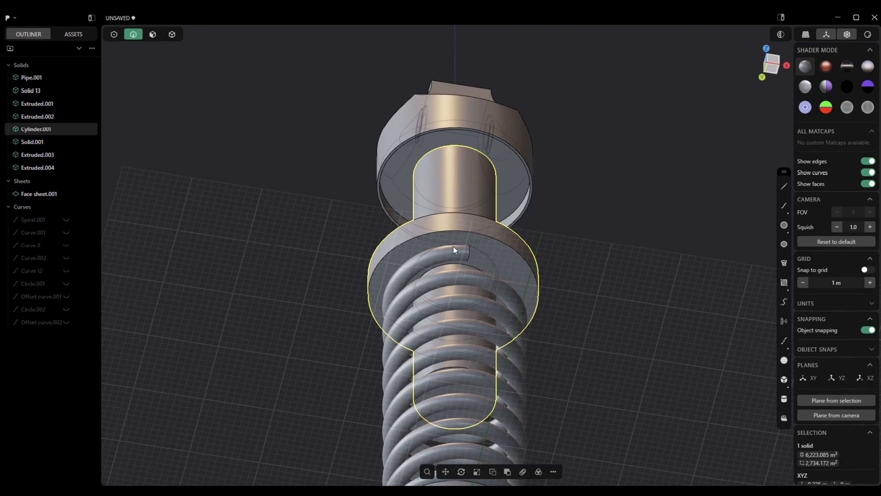
pyautogui.click(152, 34)
pyautogui.click(427, 245)
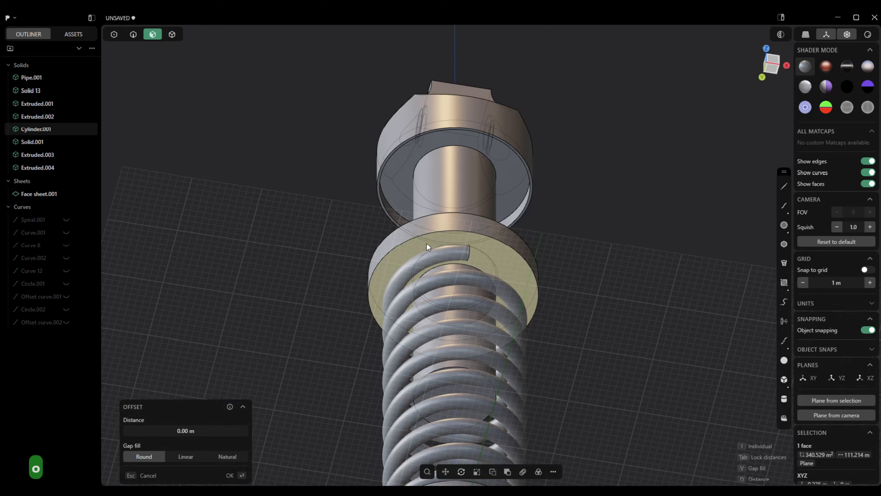
pyautogui.press('o')
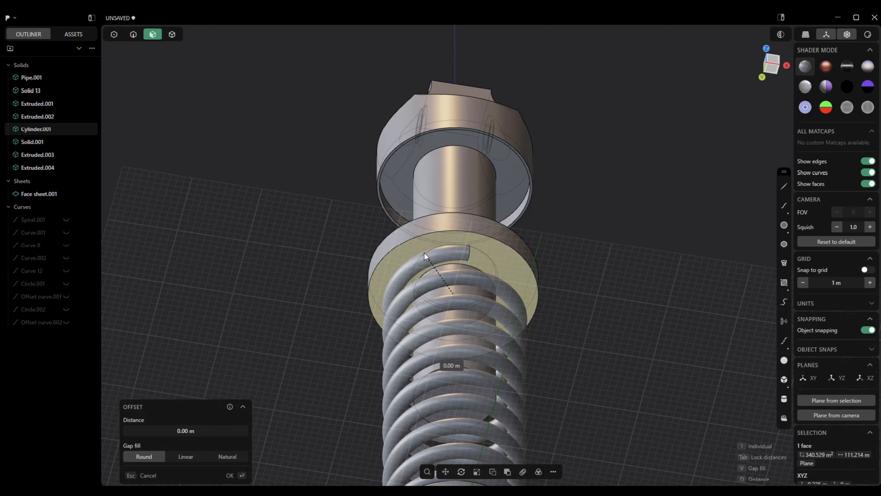
pyautogui.click(377, 259)
pyautogui.scroll(2, 377, 262)
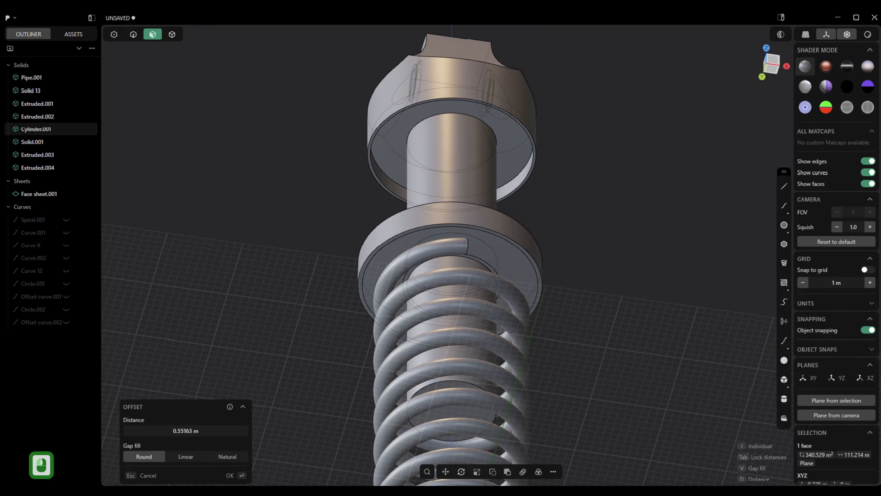
pyautogui.click(229, 474)
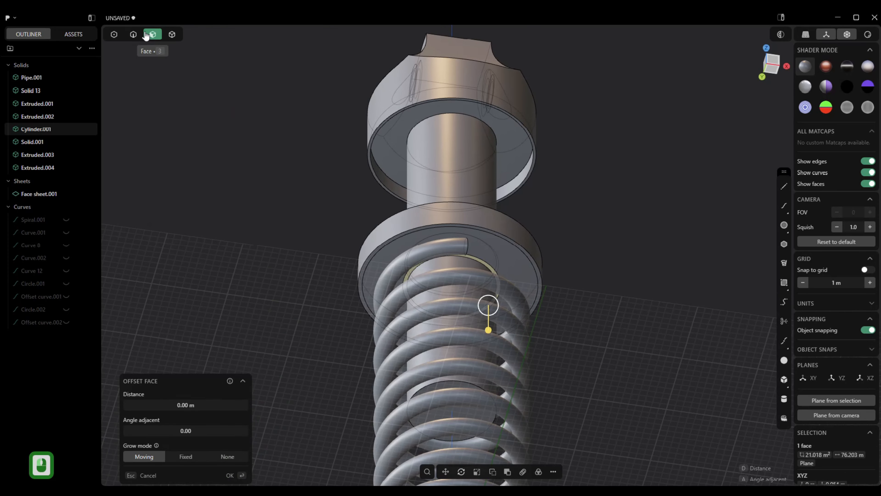
# Try to extend the narrow outer ring of the disc's underside downward by about 4.1 m as a lip around the spring.
pyautogui.click(414, 229)
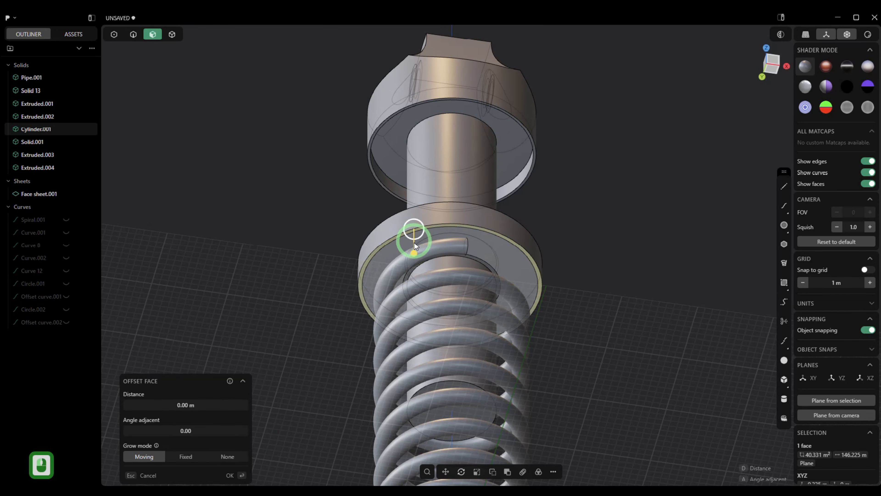
pyautogui.moveTo(415, 252); pyautogui.dragTo(416, 275)
pyautogui.moveTo(416, 276); pyautogui.dragTo(397, 322, button='middle')
pyautogui.scroll(-8, 398, 321)
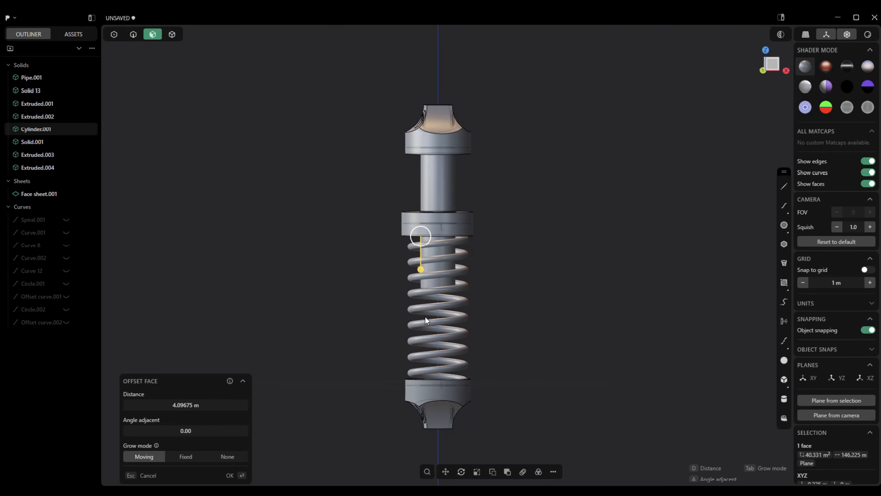
pyautogui.scroll(3, 465, 311)
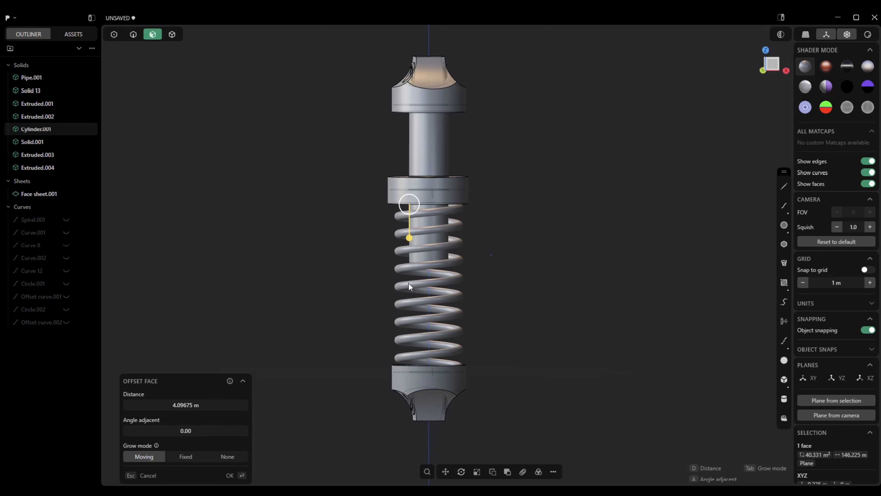
pyautogui.click(230, 475)
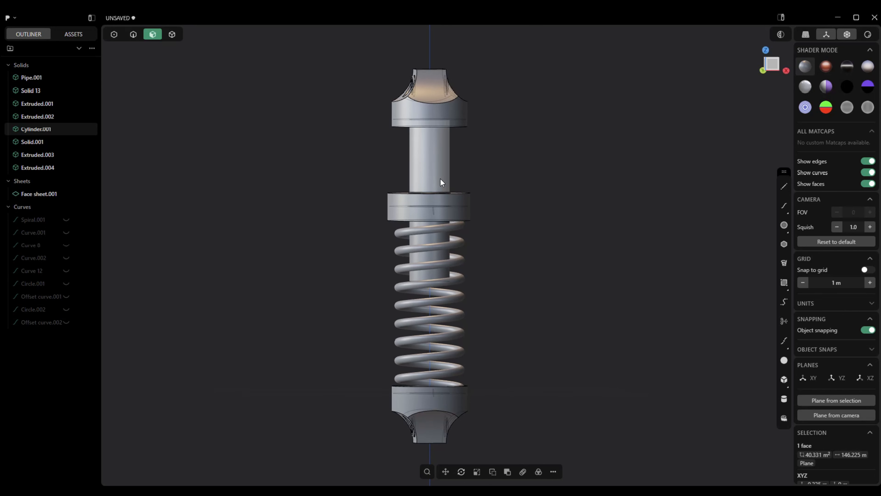
# Undo the disc's lip, the underside outline offset and the chamfer where the cylinder meets the disc.
pyautogui.click(431, 156)
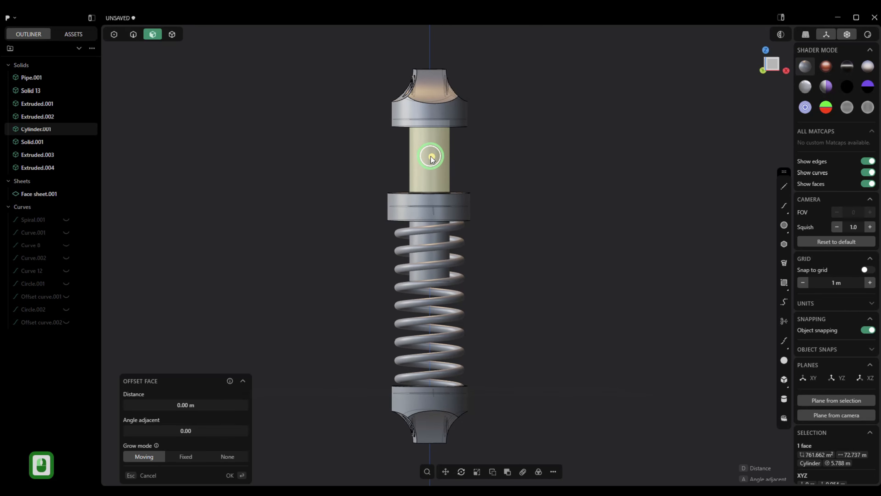
pyautogui.click(172, 34)
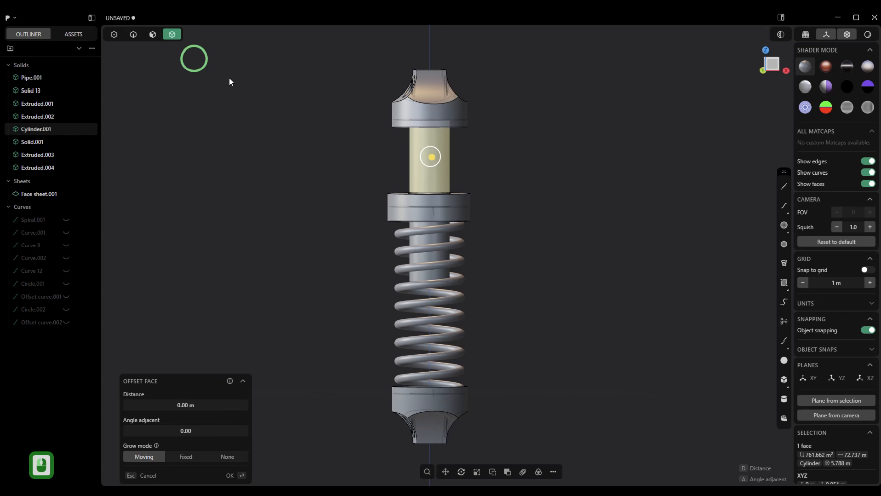
pyautogui.click(437, 184)
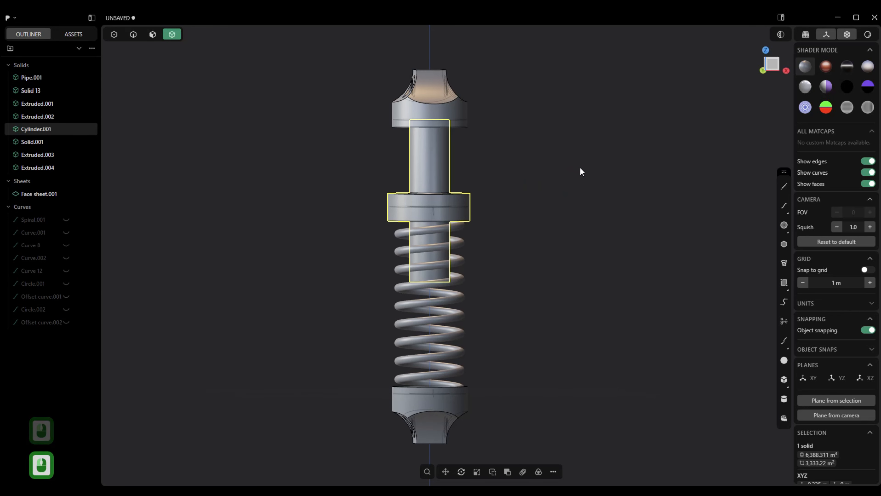
pyautogui.hotkey('ctrl', 'z')
pyautogui.hotkey('ctrl', 'z')
pyautogui.hotkey('ctrl', 'z')
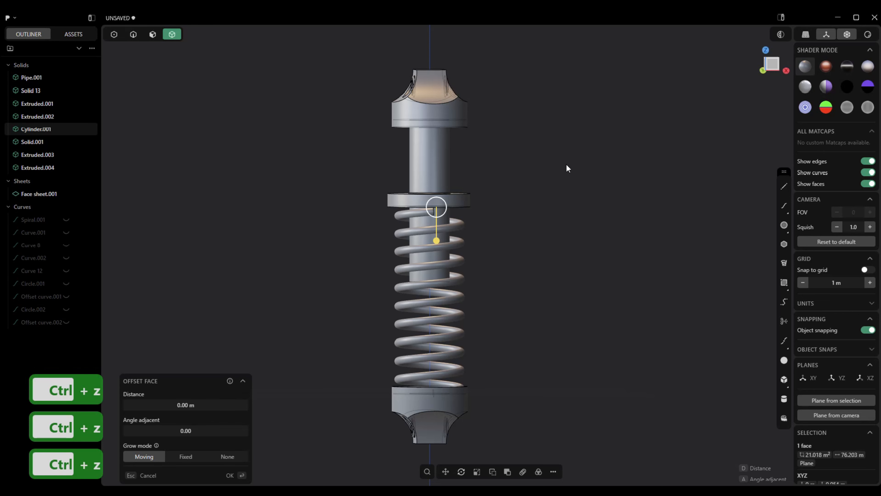
pyautogui.click(431, 175)
pyautogui.hotkey('ctrl', 'z')
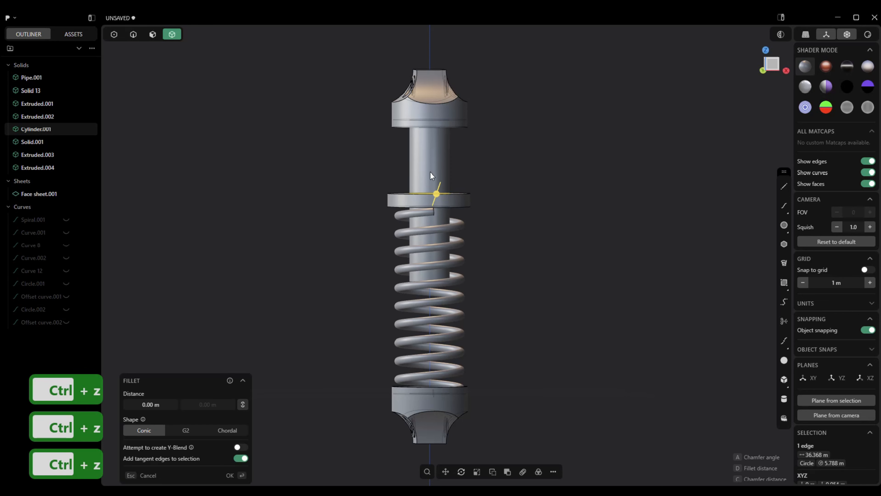
pyautogui.click(432, 169)
pyautogui.hotkey('ctrl', 'z')
pyautogui.hotkey('ctrl', 'z')
# Undo the Boolean union to separate the central cylinder from the disc.
pyautogui.click(435, 167)
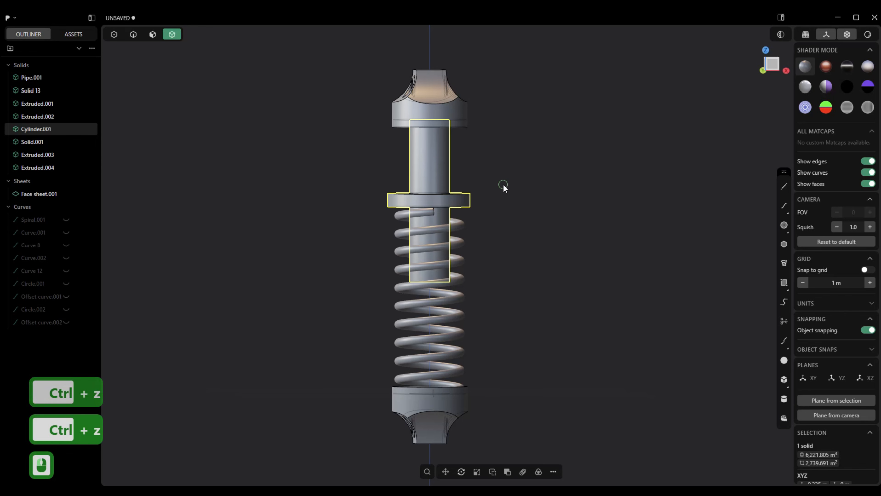
pyautogui.click(462, 193)
pyautogui.click(459, 193)
pyautogui.hotkey('ctrl', 'z')
pyautogui.hotkey('ctrl', 'z')
pyautogui.hotkey('ctrl', 'z')
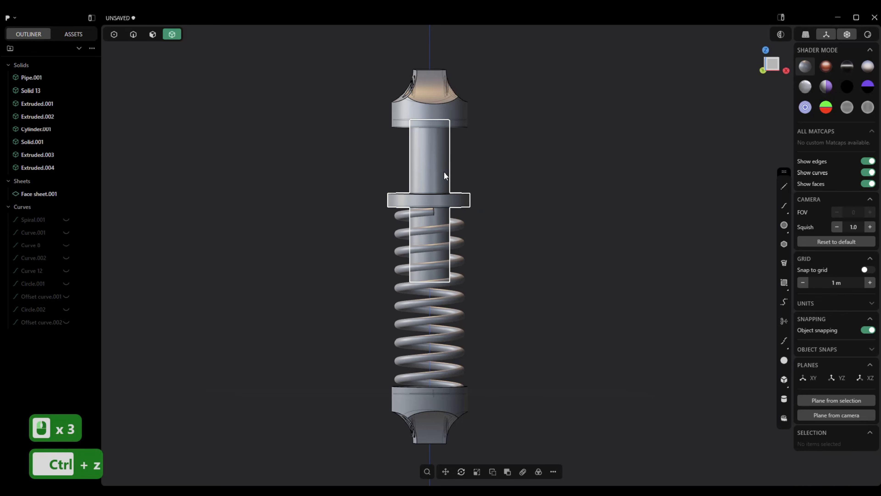
pyautogui.hotkey('ctrl', 'z')
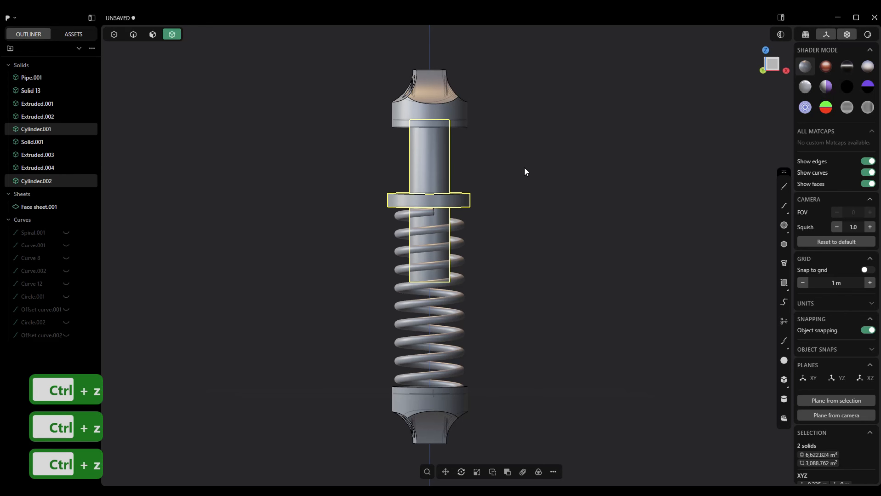
# Scale the central cylinder down uniformly by a factor of about 0.686 in the front view.
pyautogui.scroll(2, 527, 171)
pyautogui.scroll(-4, 521, 173)
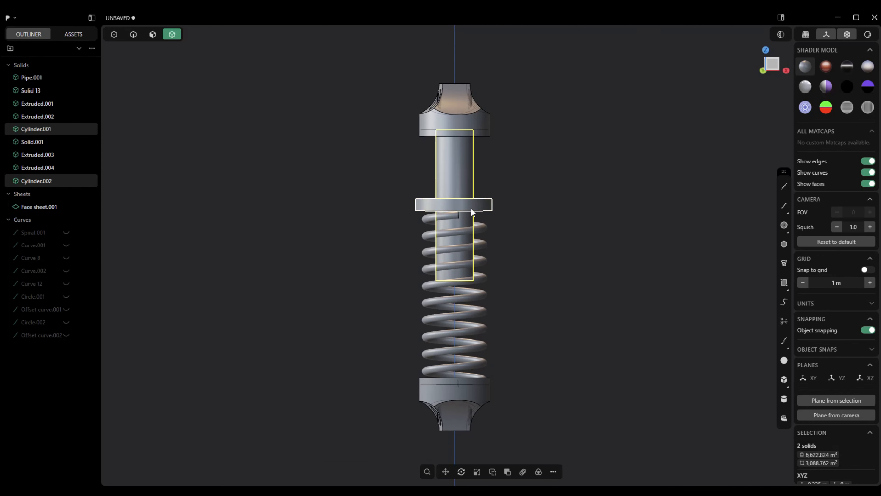
pyautogui.click(463, 182)
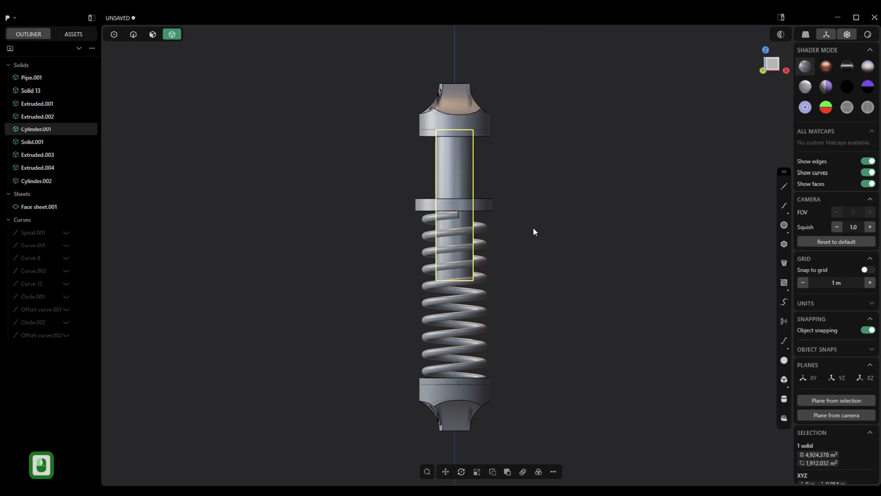
pyautogui.scroll(5, 497, 246)
pyautogui.scroll(-1, 476, 236)
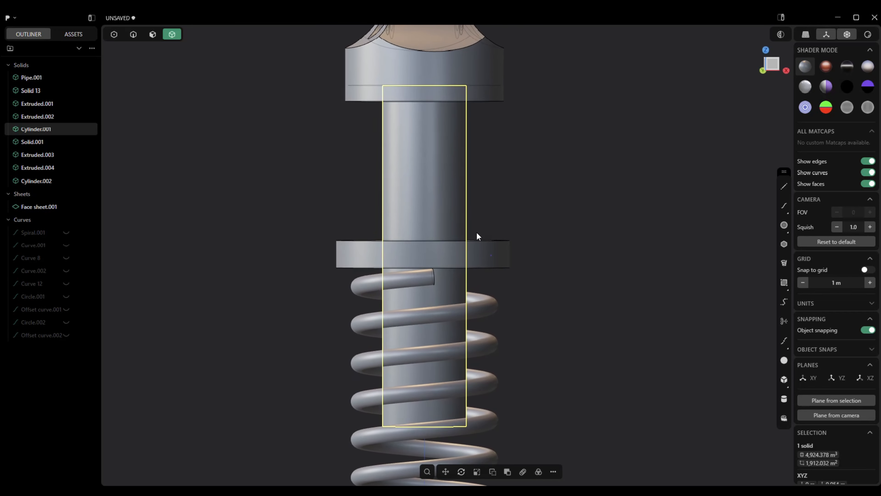
pyautogui.click(770, 64)
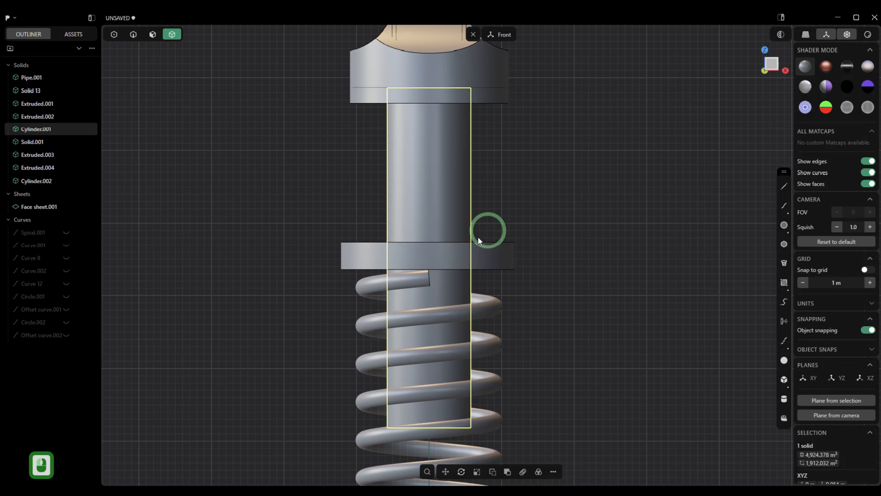
pyautogui.press('s')
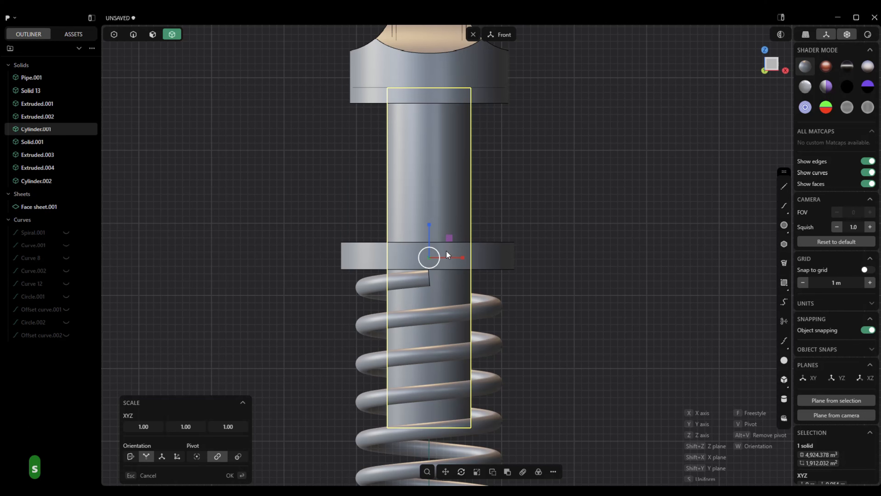
pyautogui.moveTo(437, 252); pyautogui.dragTo(435, 254)
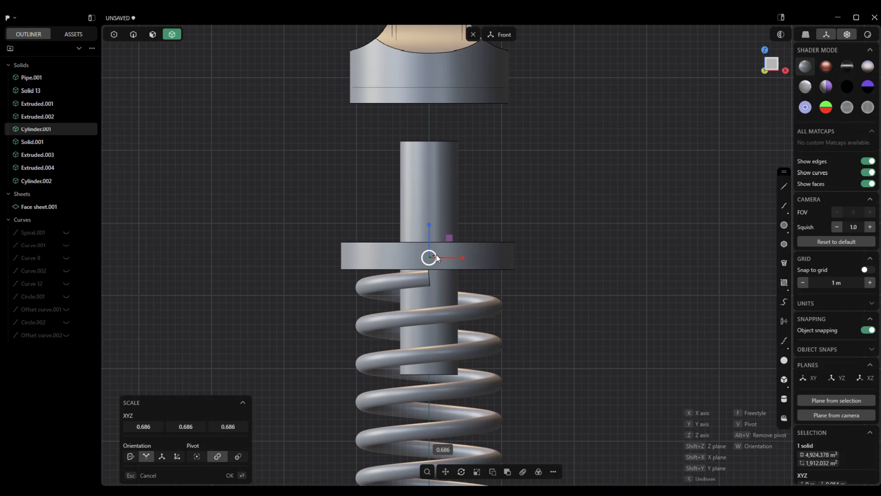
# Move the thinner cylinder up about 7.33 m along Z so its upper end reaches into the upper mount.
pyautogui.scroll(-5, 489, 250)
pyautogui.scroll(4, 529, 258)
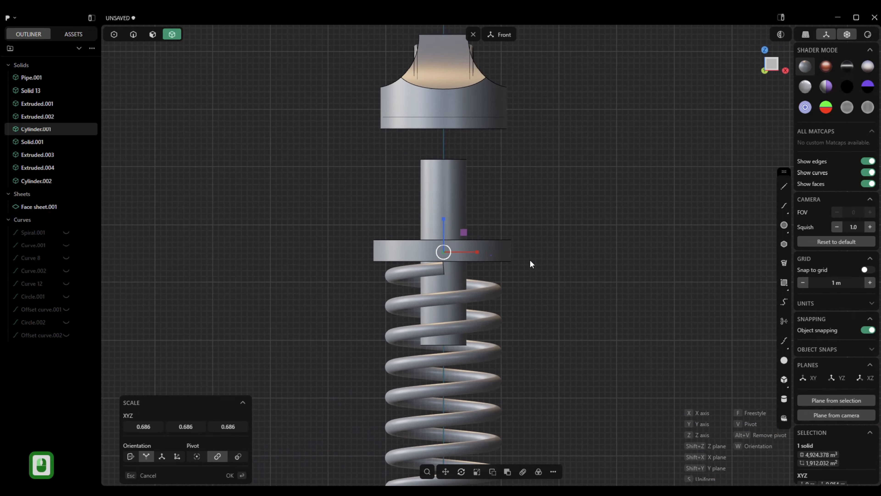
pyautogui.scroll(1, 530, 264)
pyautogui.press('g')
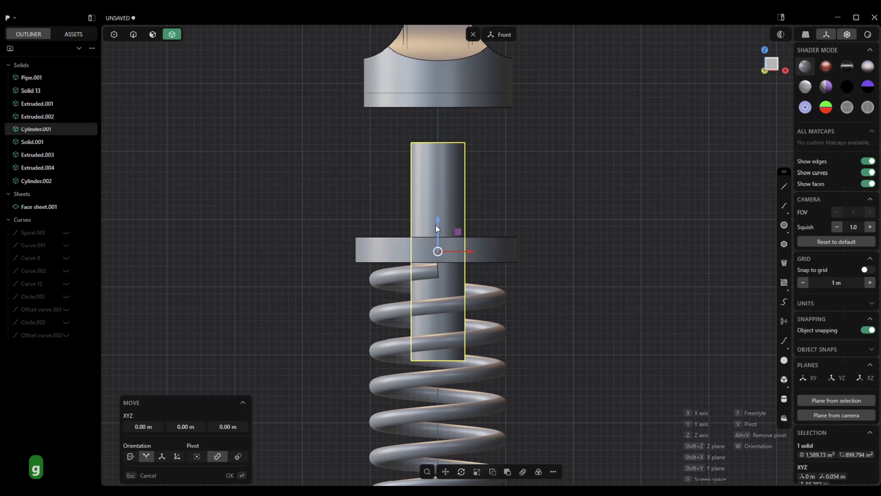
pyautogui.moveTo(437, 222); pyautogui.dragTo(439, 170)
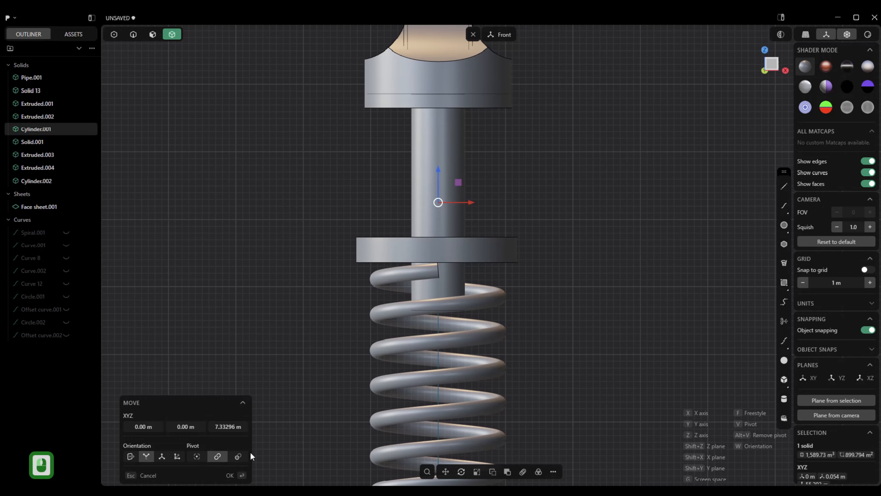
pyautogui.click(229, 474)
# Join the thinner central cylinder and the disc into one solid with a Boolean union.
pyautogui.scroll(-2, 290, 118)
pyautogui.click(473, 34)
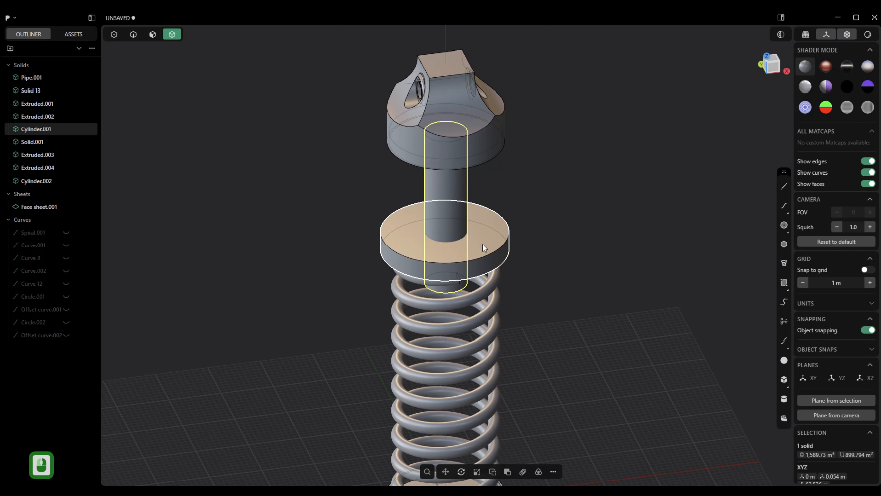
pyautogui.keyDown('shift'); pyautogui.click(494, 238); pyautogui.keyUp('shift')
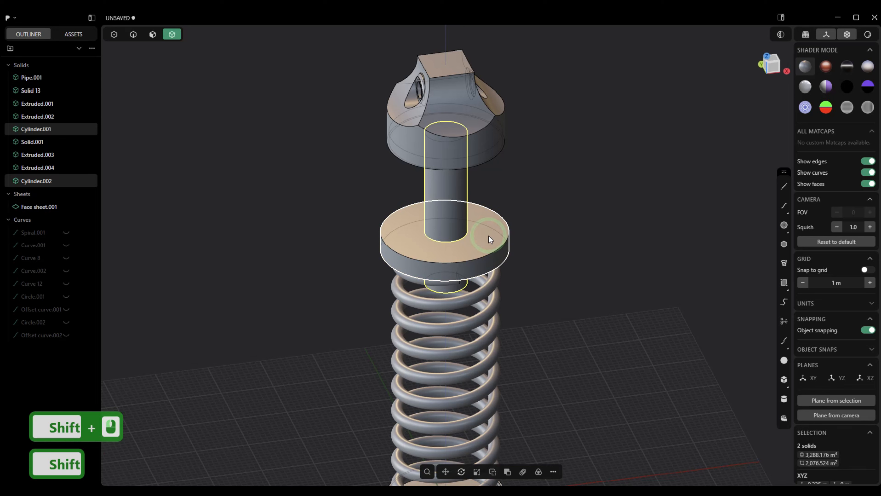
pyautogui.press('q')
pyautogui.press('q')
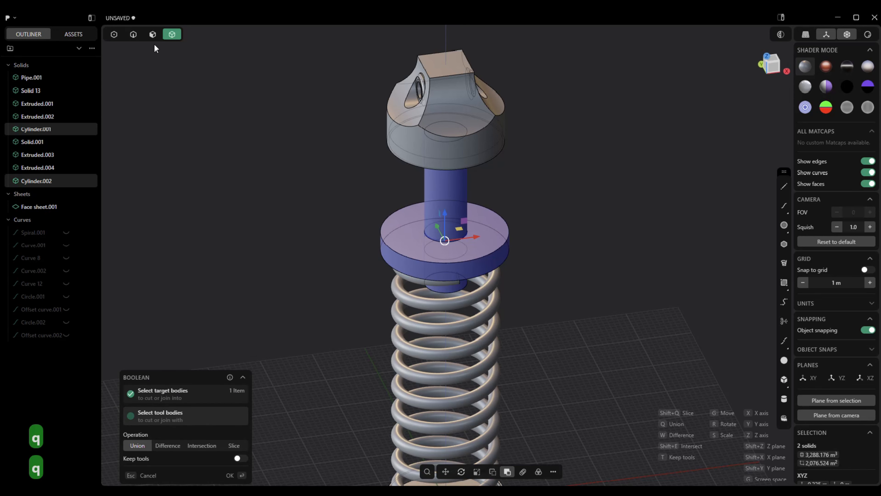
pyautogui.click(133, 33)
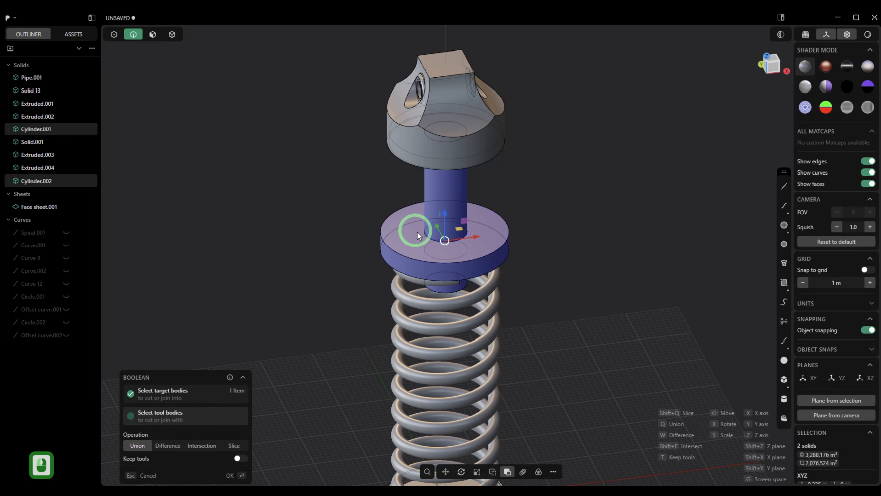
pyautogui.click(230, 474)
# Chamfer the circular edge where the thinner cylinder meets the disc's upper face by about -0.40 m.
pyautogui.click(430, 246)
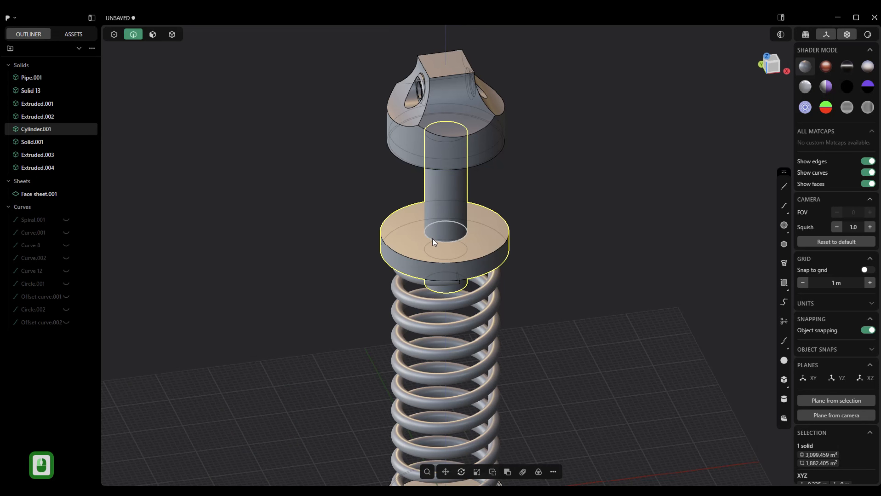
pyautogui.click(433, 238)
pyautogui.press('f')
pyautogui.press('c')
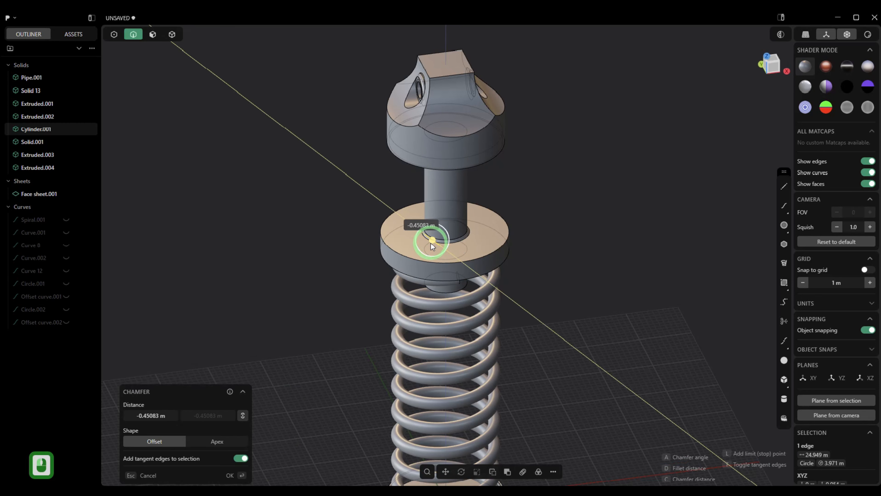
pyautogui.click(430, 241)
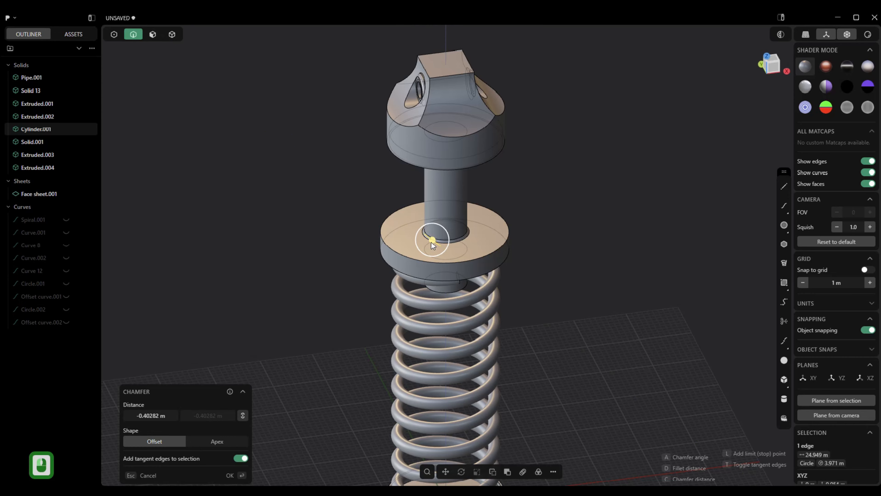
pyautogui.click(229, 474)
# Offset the outline of the disc's underside face by about 0.58 m to split off a narrow outer ring.
pyautogui.moveTo(232, 467); pyautogui.dragTo(363, 264, button='middle')
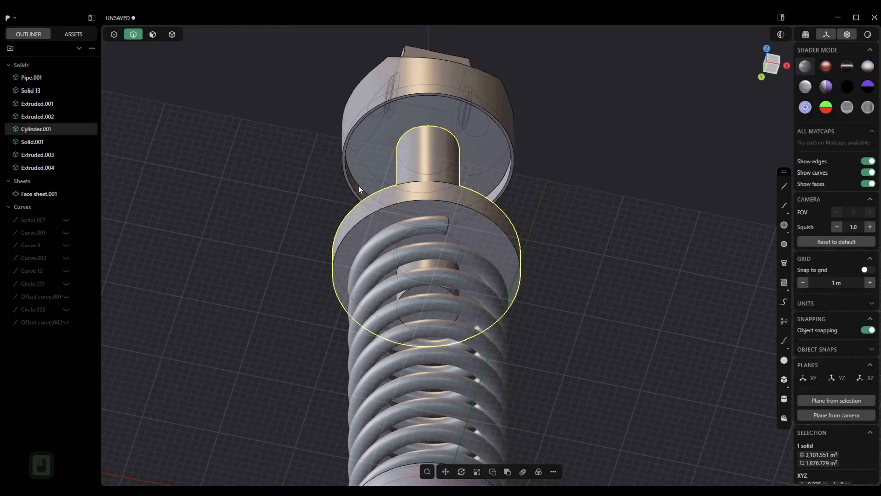
pyautogui.click(153, 35)
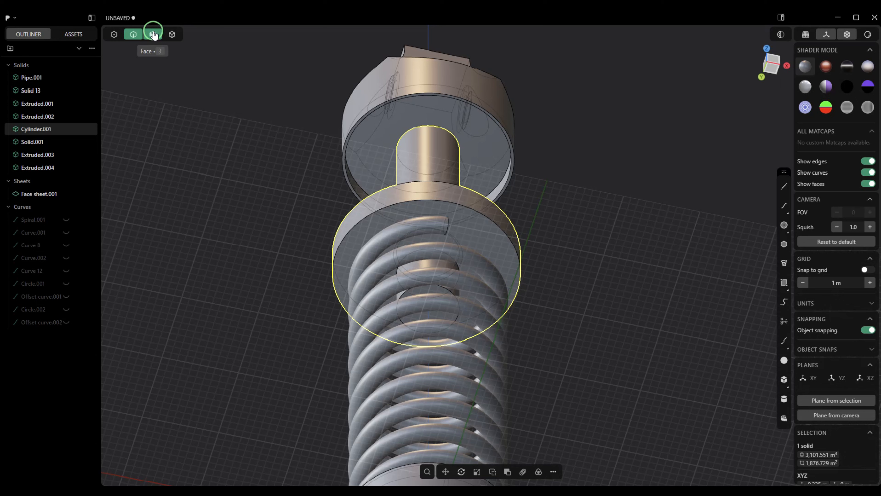
pyautogui.doubleClick(417, 210)
pyautogui.press('o')
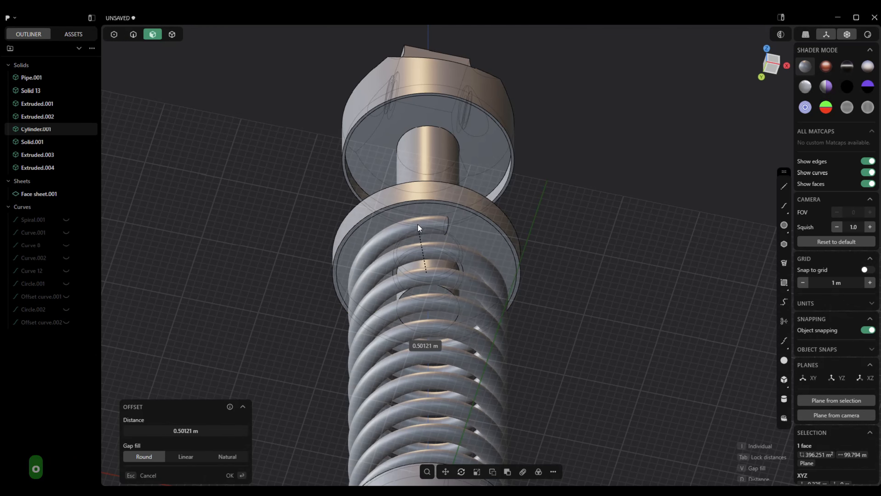
pyautogui.click(391, 259)
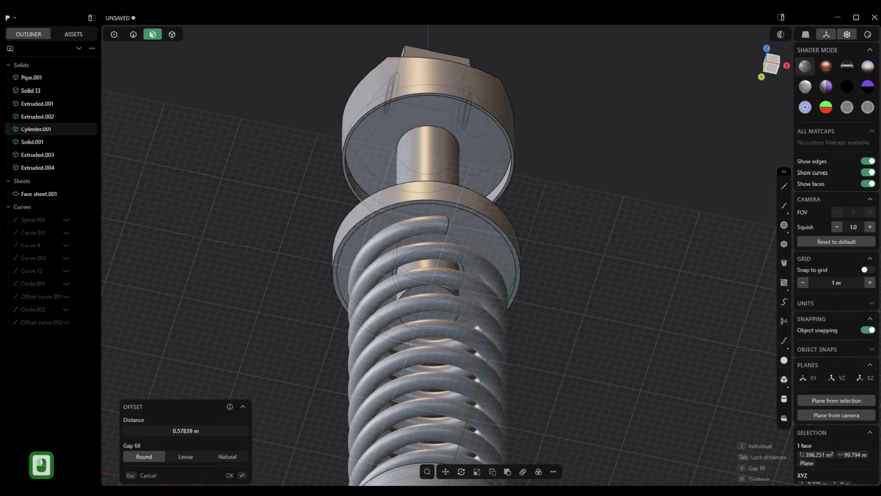
pyautogui.click(230, 475)
# Offset the narrow outer ring face on the disc's underside by about 3.43 m to form a downward lip.
pyautogui.click(297, 334)
pyautogui.click(393, 197)
pyautogui.click(394, 206)
pyautogui.moveTo(394, 207); pyautogui.dragTo(394, 231)
pyautogui.click(771, 64)
pyautogui.click(674, 132)
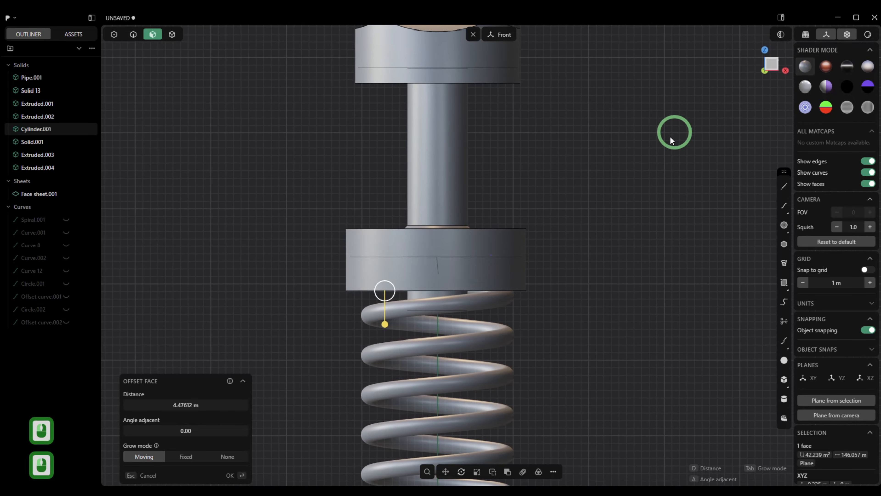
pyautogui.moveTo(381, 314); pyautogui.dragTo(375, 307)
pyautogui.scroll(-5, 552, 307)
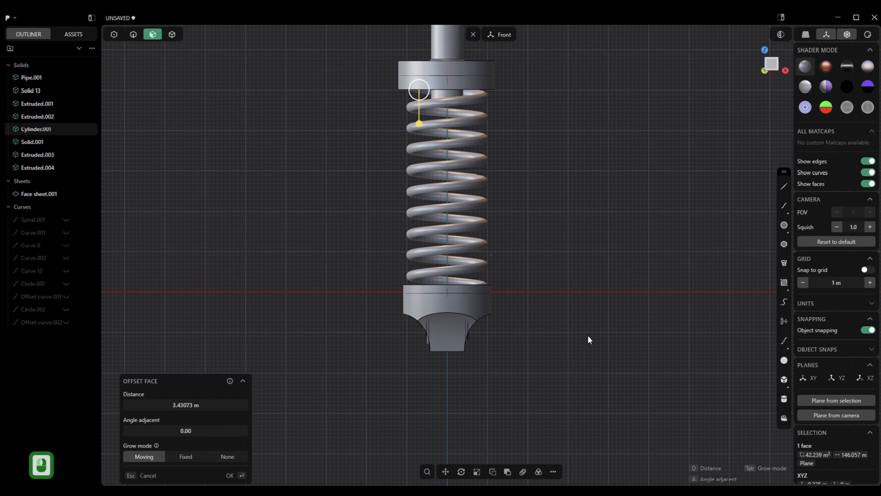
pyautogui.moveTo(588, 335); pyautogui.dragTo(588, 419, button='right')
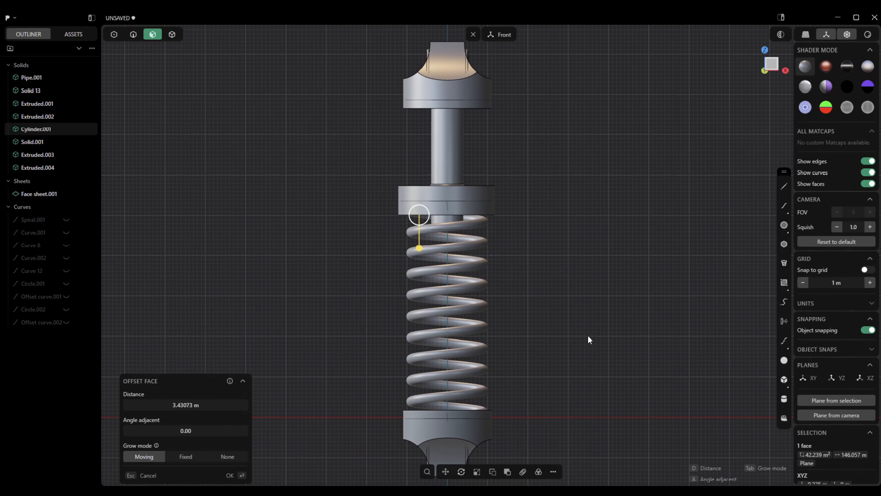
pyautogui.click(230, 475)
# Create a thin cylindrical rod beside the shock on the XY plane, about 0.95 m in radius and 49.67 m high.
pyautogui.moveTo(408, 409); pyautogui.dragTo(606, 254, button='right')
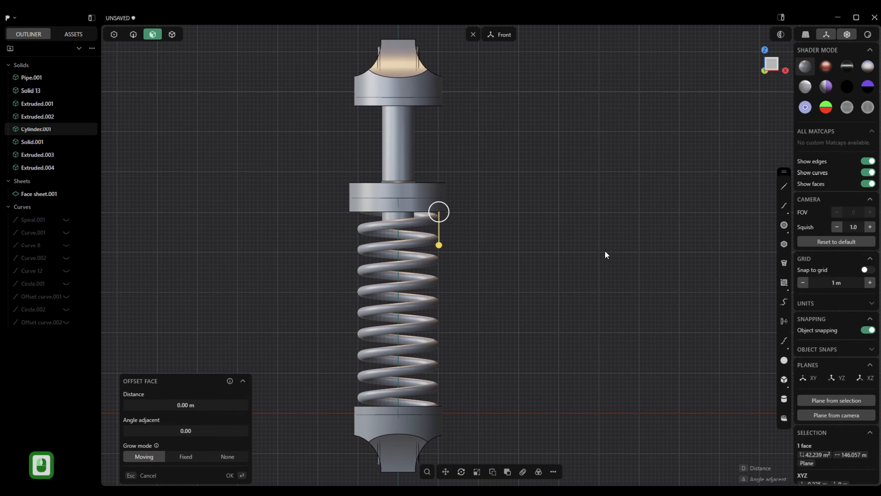
pyautogui.click(785, 399)
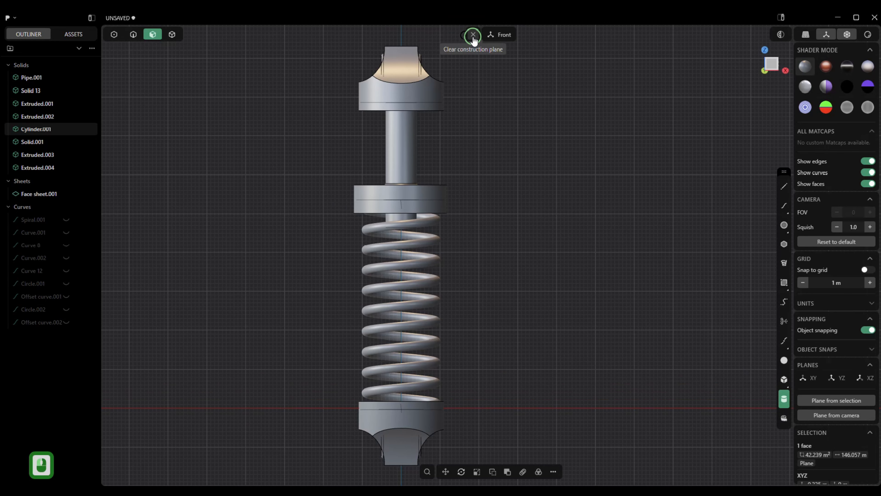
pyautogui.click(473, 35)
pyautogui.click(485, 230)
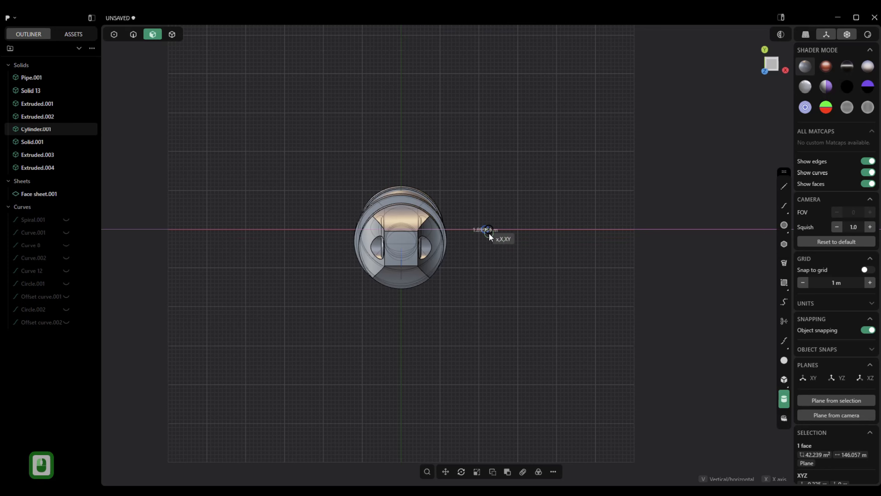
pyautogui.click(489, 233)
pyautogui.moveTo(487, 233); pyautogui.dragTo(485, 368, button='middle')
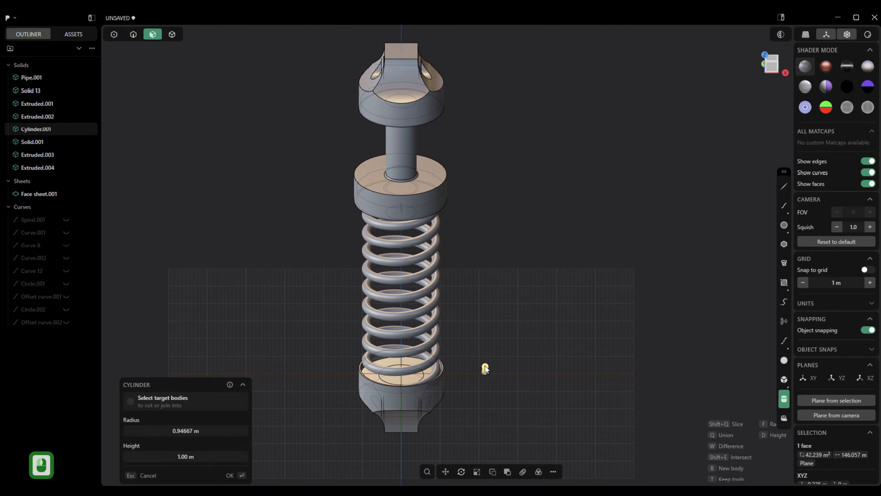
pyautogui.moveTo(484, 199); pyautogui.dragTo(592, 224, button='middle')
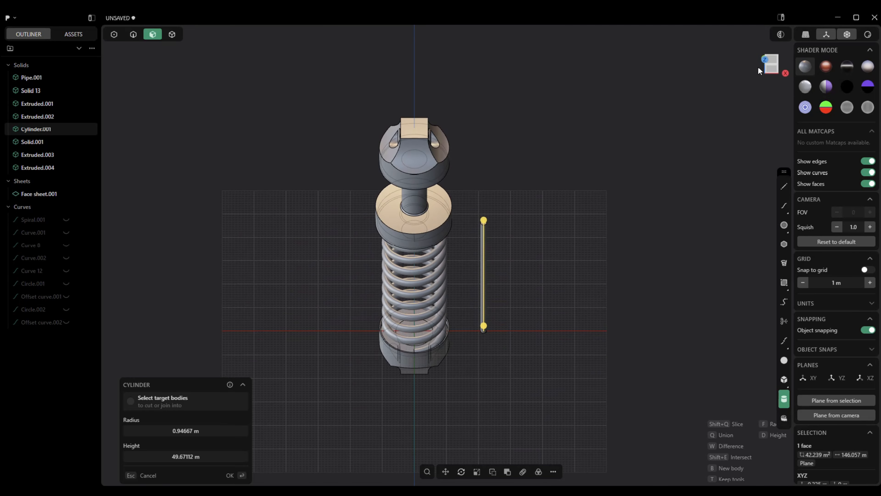
# Move the thin rod about -21.55 m along X to the center of the shock absorber.
pyautogui.click(771, 60)
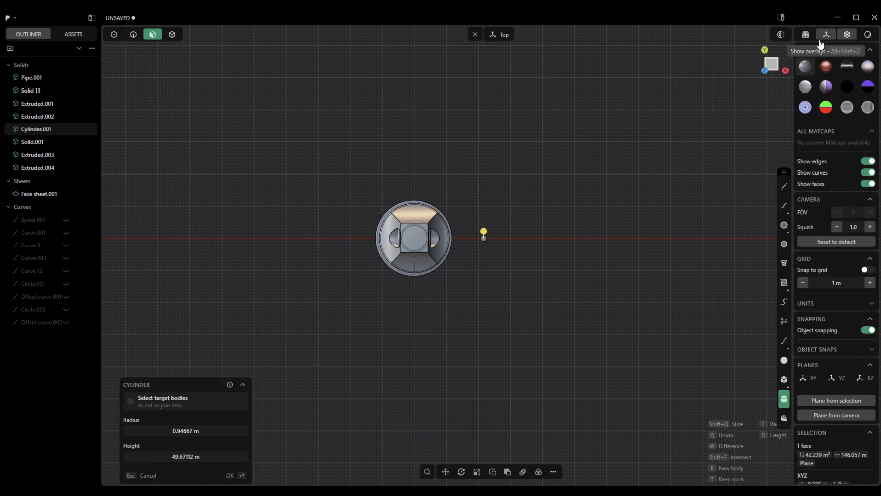
pyautogui.doubleClick(847, 35)
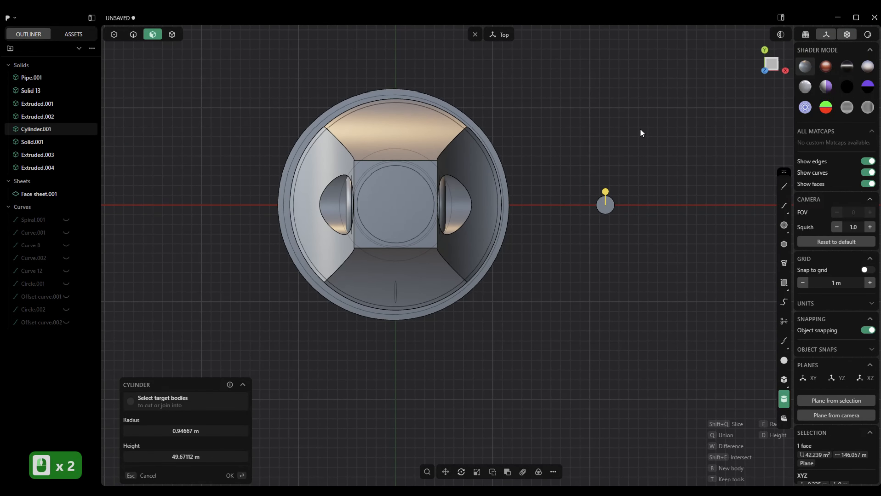
pyautogui.press('g')
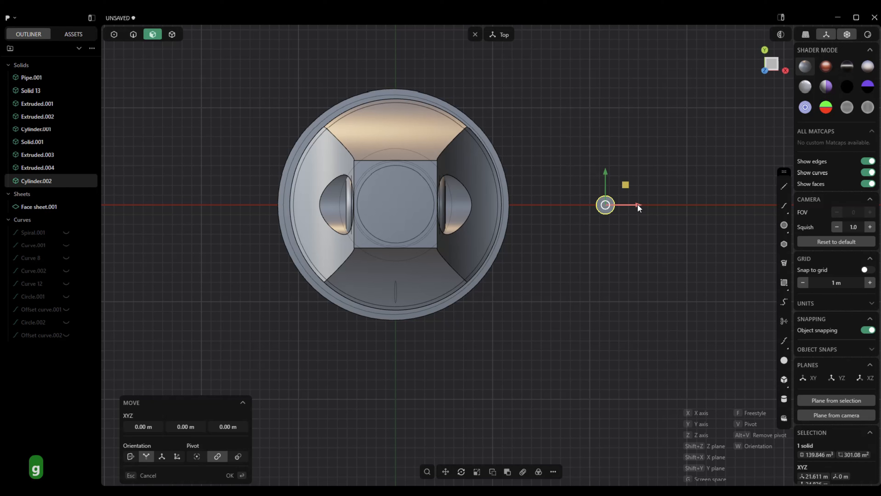
pyautogui.click(428, 218)
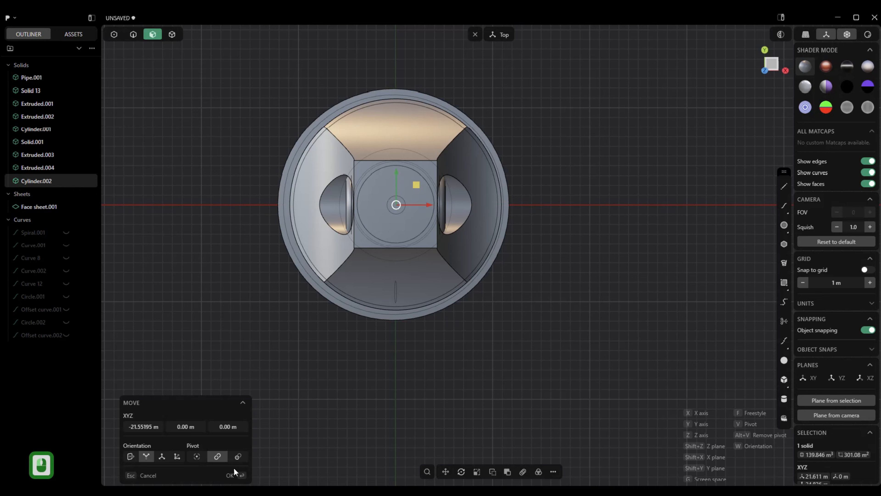
pyautogui.click(229, 475)
pyautogui.scroll(-1, 491, 281)
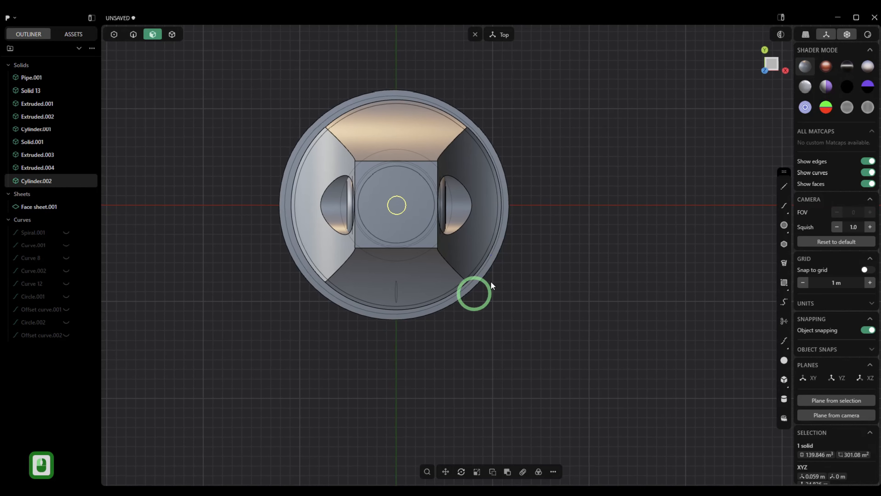
# Create a cylinder beside the shock on the ground plane, about 3.22 m in radius and 9.30 m high.
pyautogui.click(476, 36)
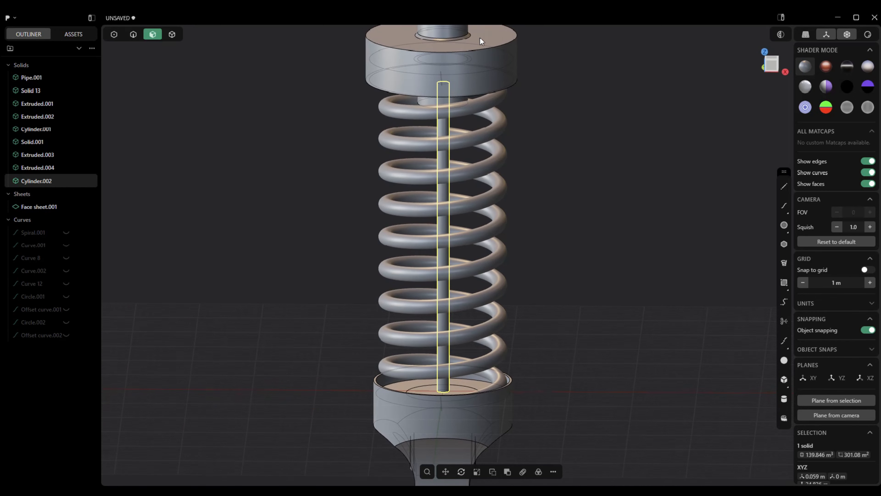
pyautogui.click(771, 65)
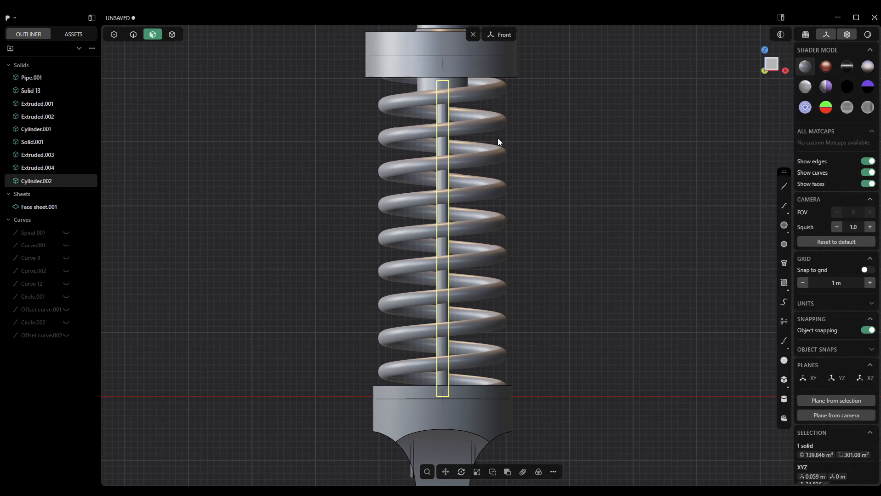
pyautogui.click(473, 34)
pyautogui.moveTo(506, 74); pyautogui.dragTo(536, 229, button='middle')
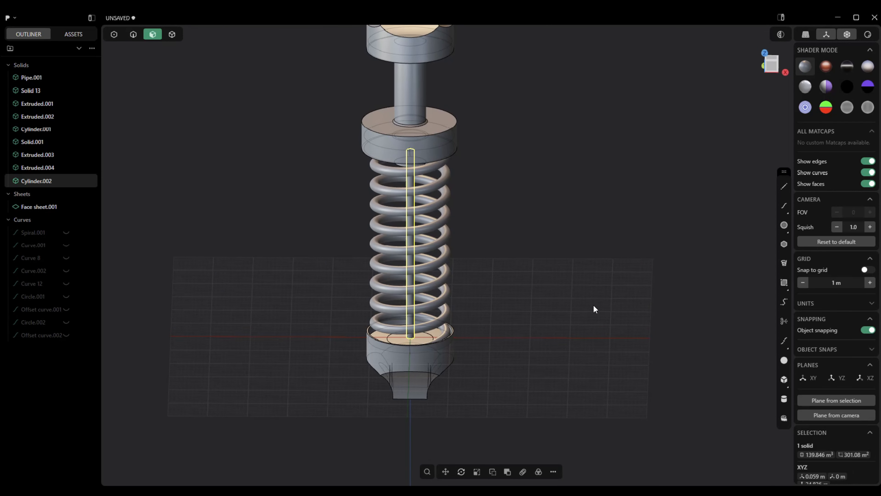
pyautogui.click(784, 399)
pyautogui.moveTo(708, 352); pyautogui.dragTo(621, 179, button='middle')
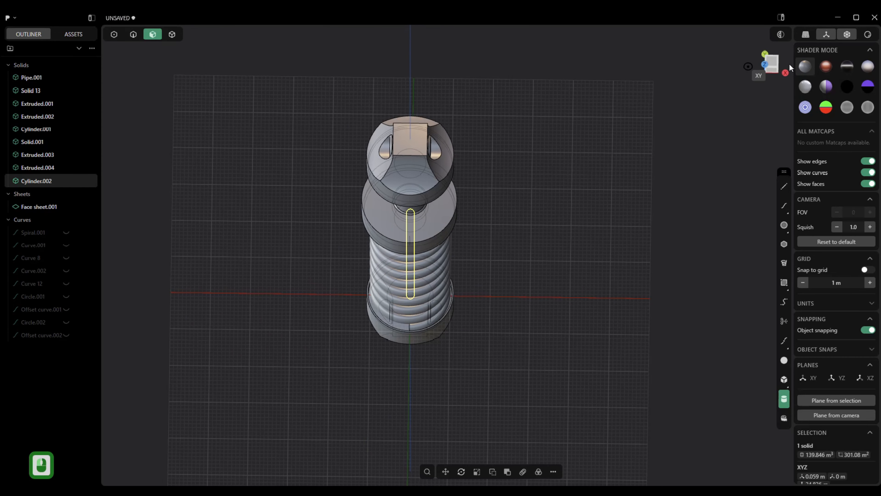
pyautogui.click(771, 63)
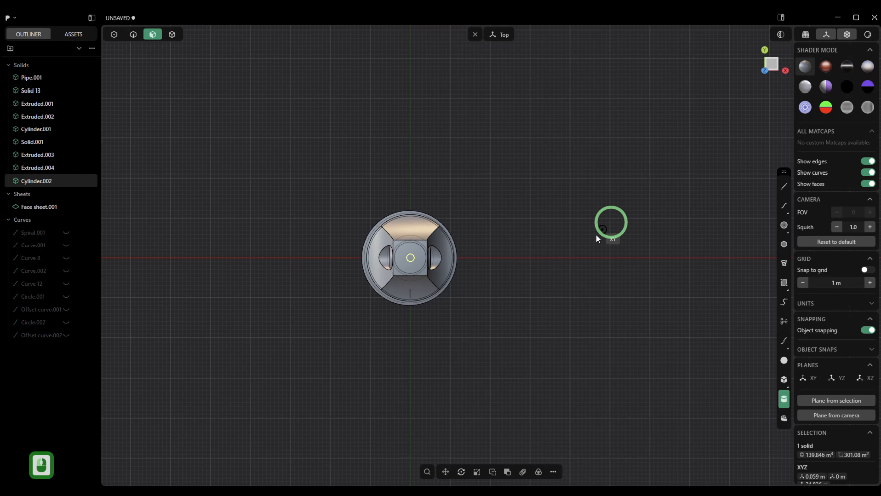
pyautogui.click(531, 257)
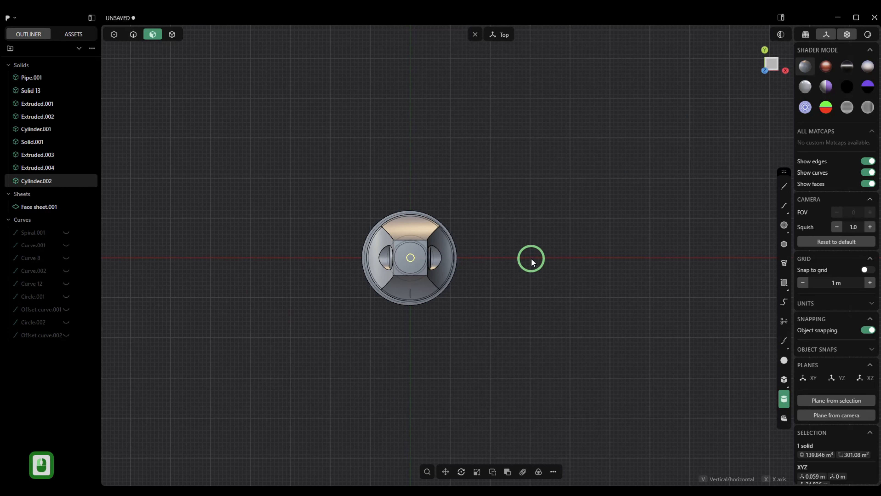
pyautogui.click(544, 261)
pyautogui.click(477, 34)
pyautogui.moveTo(476, 94); pyautogui.dragTo(516, 295, button='middle')
pyautogui.scroll(2, 535, 342)
pyautogui.moveTo(535, 342); pyautogui.dragTo(535, 348, button='middle')
pyautogui.moveTo(537, 342); pyautogui.dragTo(544, 307)
pyautogui.scroll(3, 545, 309)
pyautogui.moveTo(551, 341); pyautogui.dragTo(552, 357, button='middle')
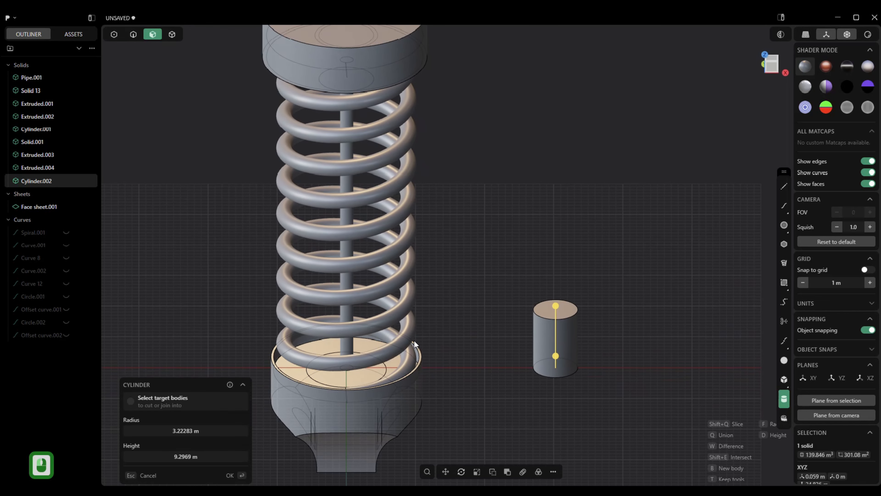
pyautogui.click(230, 475)
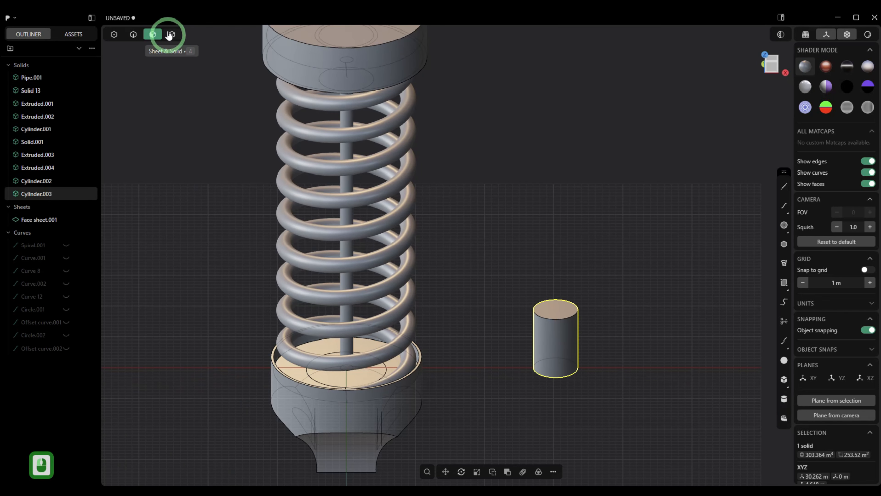
# Try scaling the side cylinder's upper face uniformly to about 0.72, and undo both the scaling and the cylinder.
pyautogui.click(555, 305)
pyautogui.press('o')
pyautogui.press('s')
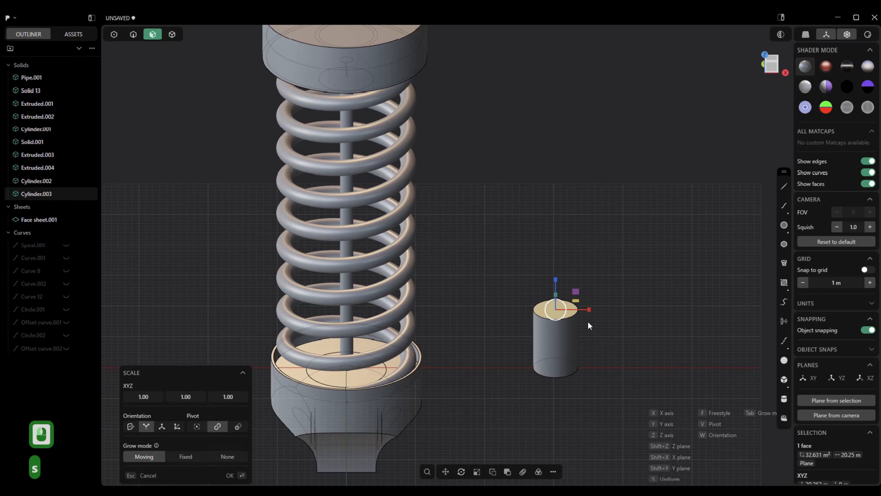
pyautogui.click(560, 314)
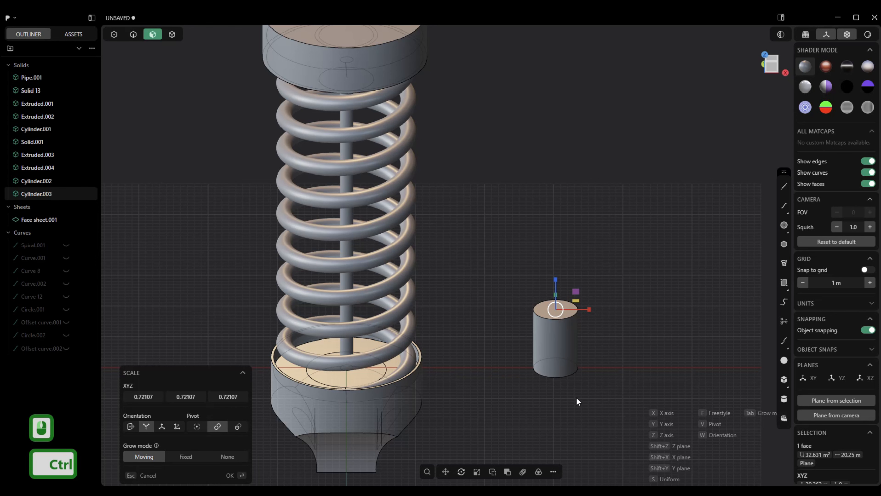
pyautogui.hotkey('ctrl', 'z')
pyautogui.hotkey('ctrl', 'z')
pyautogui.hotkey('ctrl', 'z')
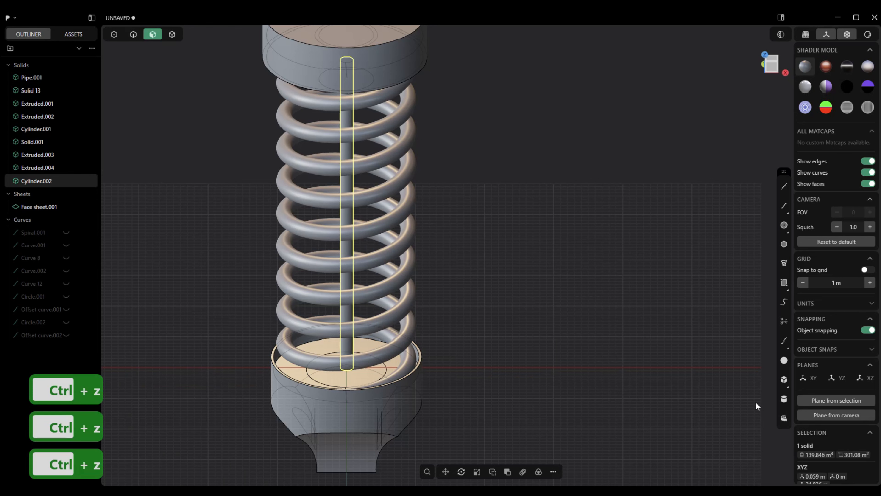
# Create a wider cylinder beside the shock on the XY plane, about 5.11 m in radius and 7.03 m high.
pyautogui.click(784, 398)
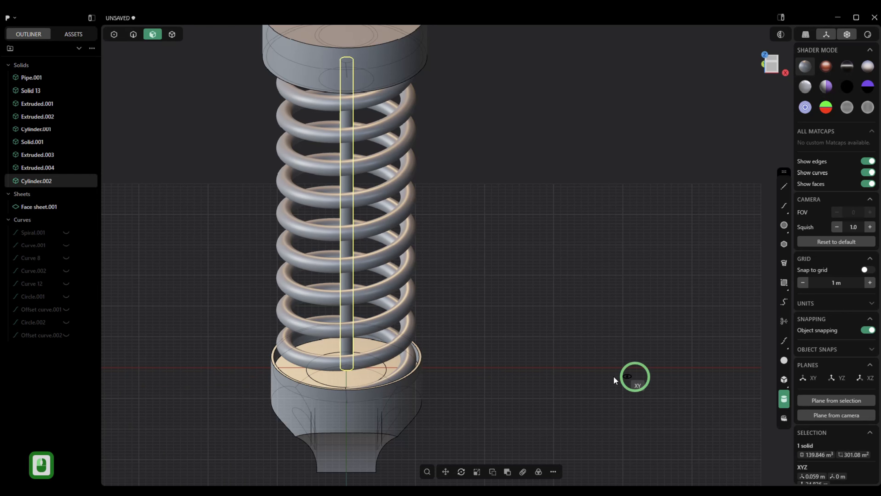
pyautogui.click(571, 371)
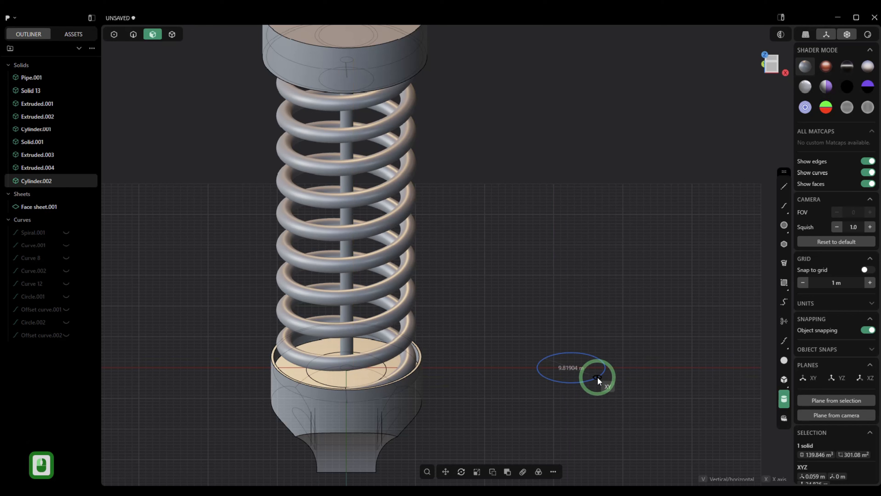
pyautogui.click(598, 376)
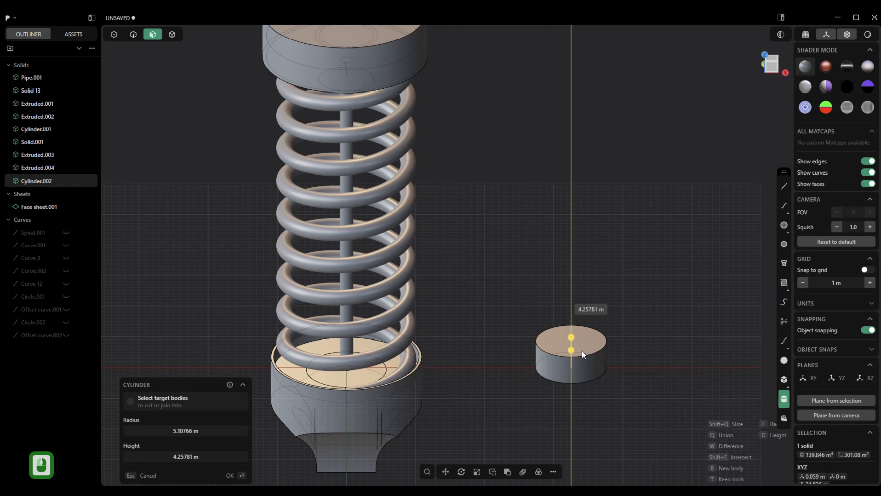
pyautogui.click(585, 332)
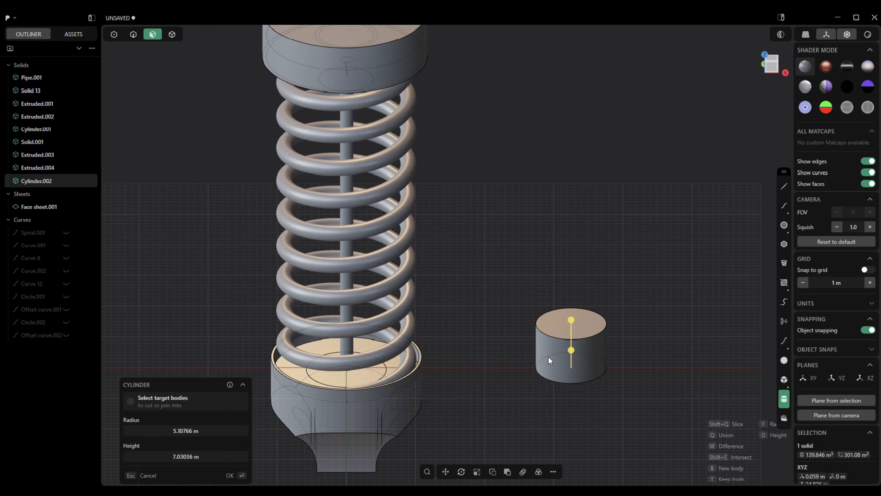
pyautogui.click(230, 474)
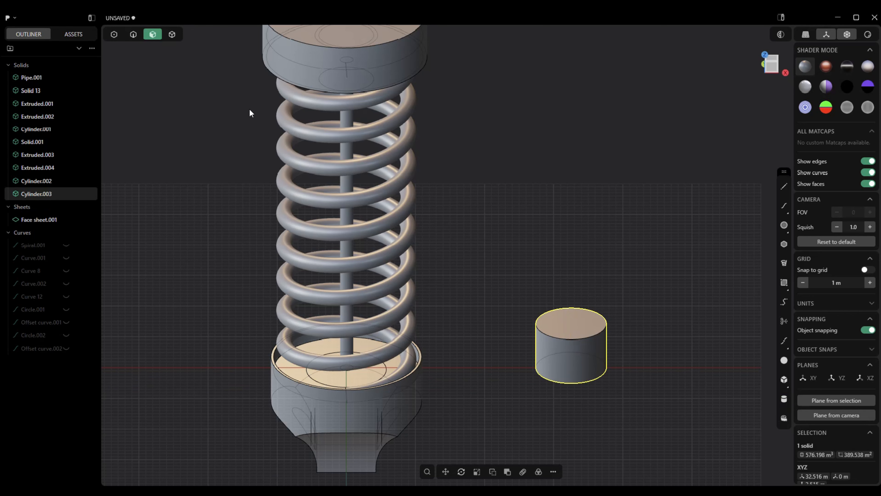
# Taper the side cylinder into a truncated cone using Offset Face on its upper face with an adjacent angle of about 19.65.
pyautogui.click(576, 324)
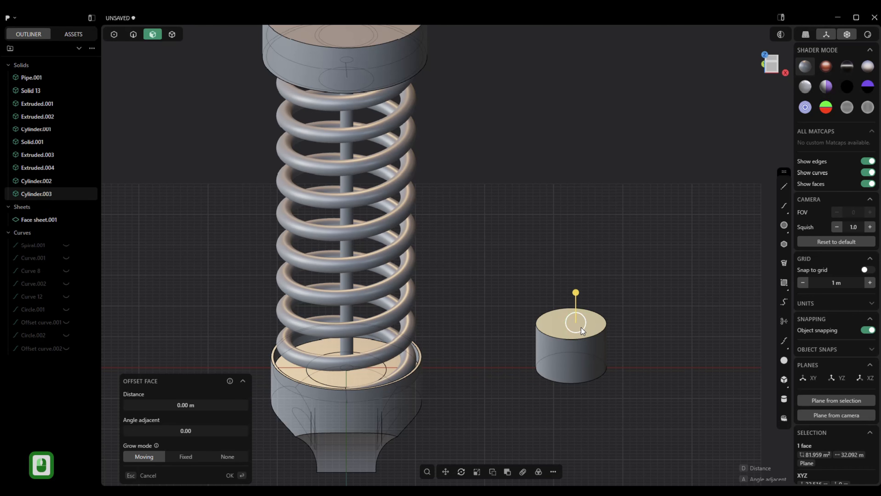
pyautogui.moveTo(581, 329); pyautogui.dragTo(580, 327)
pyautogui.click(581, 328)
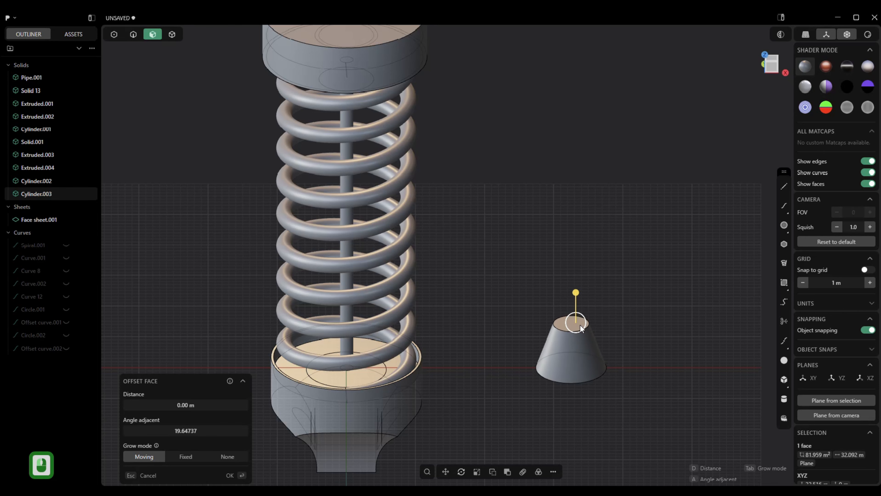
pyautogui.click(230, 476)
# Chamfer the cone's upper and lower circular edges by about -0.76 m.
pyautogui.moveTo(240, 403); pyautogui.dragTo(229, 194, button='middle')
pyautogui.click(135, 35)
pyautogui.moveTo(395, 225); pyautogui.dragTo(577, 322, button='middle')
pyautogui.click(576, 319)
pyautogui.press('capslock')
pyautogui.click(577, 380)
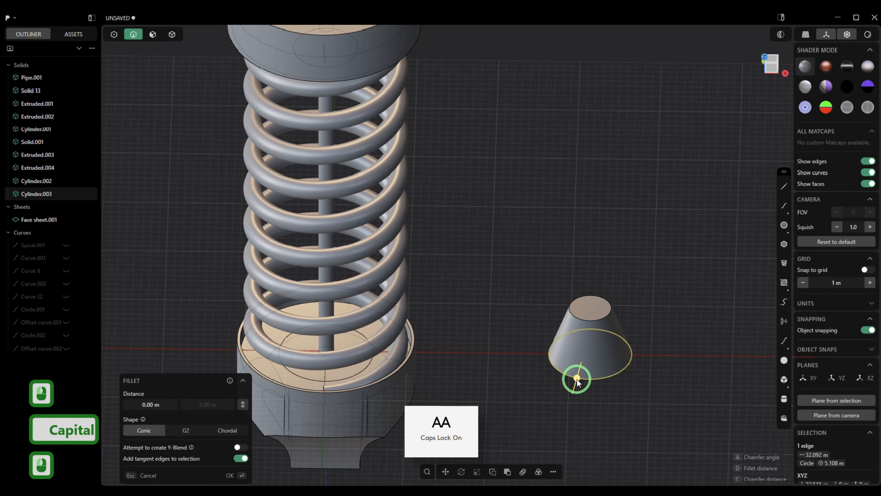
pyautogui.keyDown('shift'); pyautogui.click(590, 319); pyautogui.keyUp('shift')
pyautogui.moveTo(591, 321); pyautogui.dragTo(594, 326)
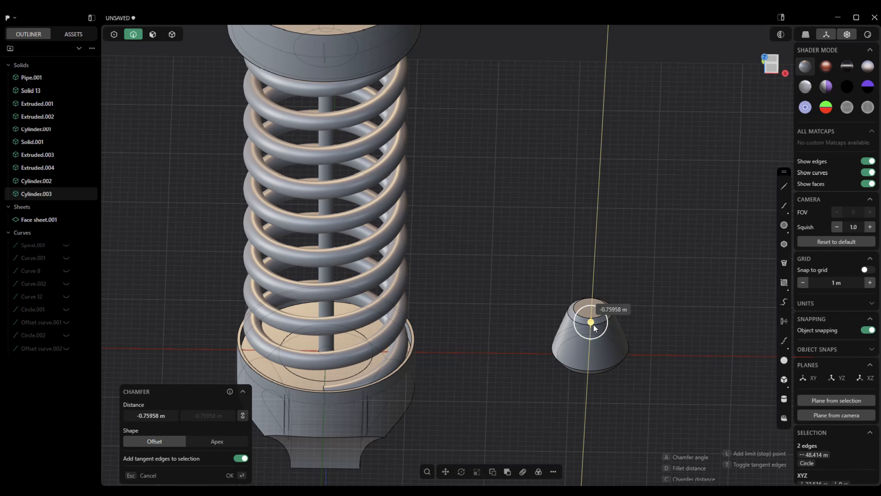
pyautogui.click(593, 326)
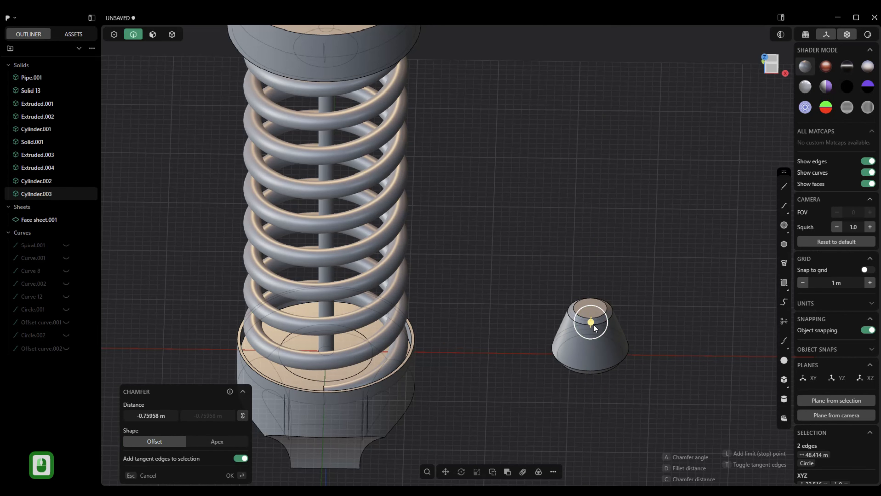
pyautogui.click(227, 476)
pyautogui.moveTo(654, 272); pyautogui.dragTo(654, 288, button='middle')
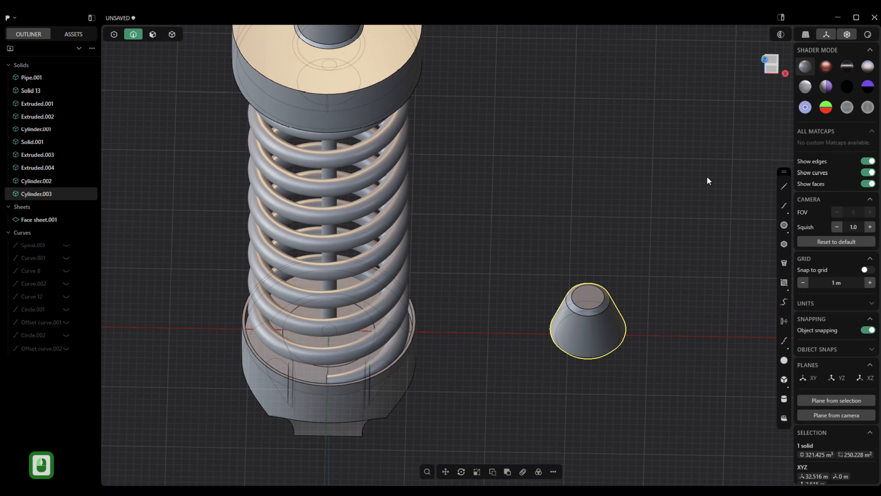
# Move the cone solid about -32.4 m along X onto the shock's central axis.
pyautogui.click(619, 356)
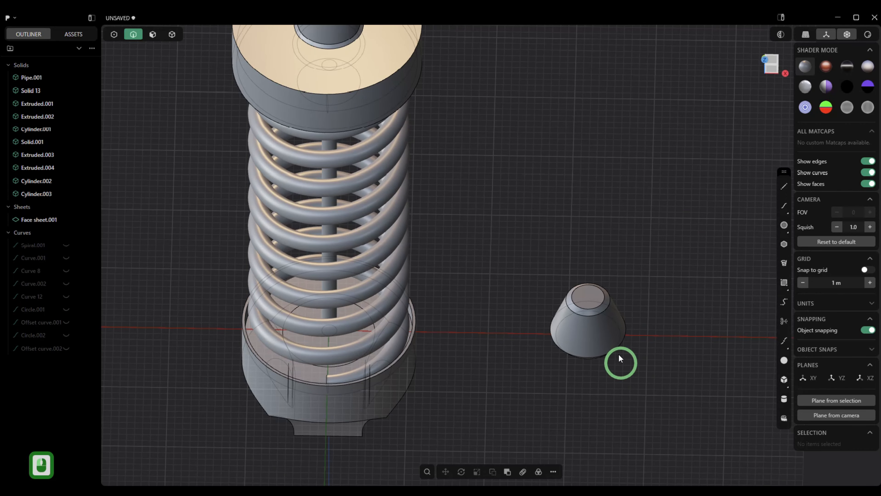
pyautogui.click(169, 35)
pyautogui.click(595, 334)
pyautogui.moveTo(575, 400); pyautogui.dragTo(610, 270, button='middle')
pyautogui.click(770, 61)
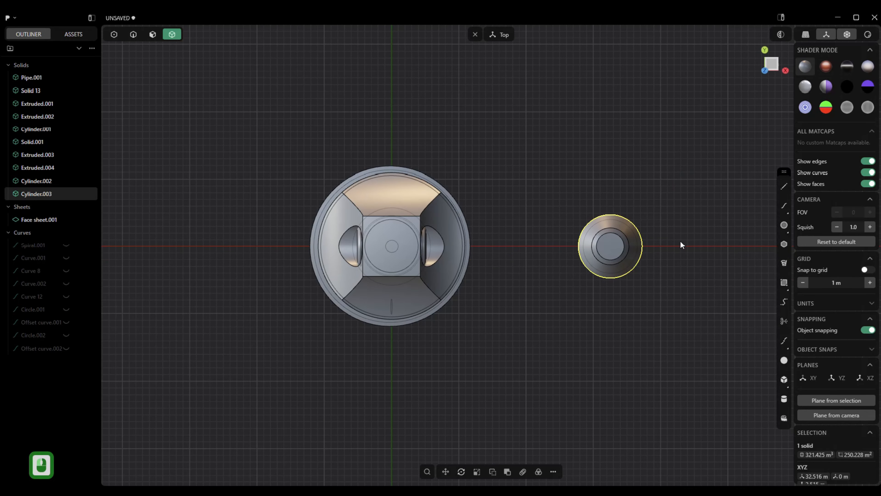
pyautogui.press('g')
pyautogui.moveTo(645, 248); pyautogui.dragTo(427, 267)
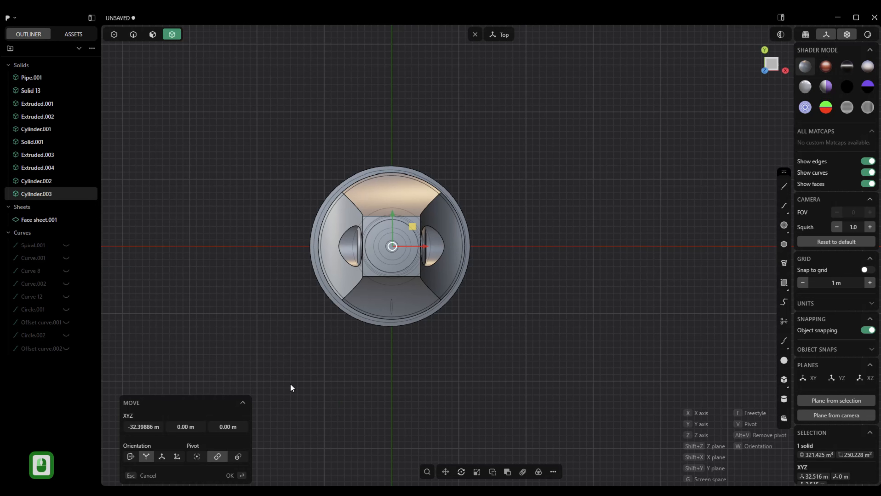
pyautogui.click(230, 476)
# Raise the cone about 0.30 m along Z within the lower spring seat.
pyautogui.moveTo(457, 213); pyautogui.dragTo(767, 69, button='right')
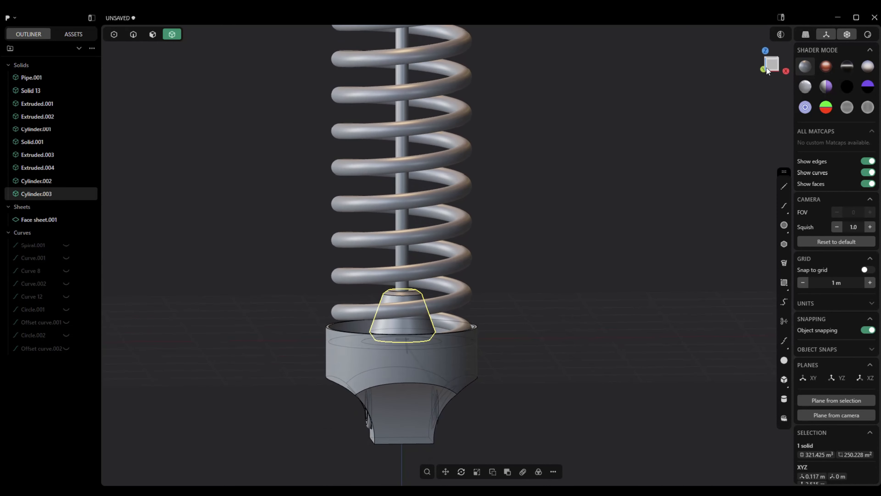
pyautogui.click(768, 68)
pyautogui.scroll(2, 446, 332)
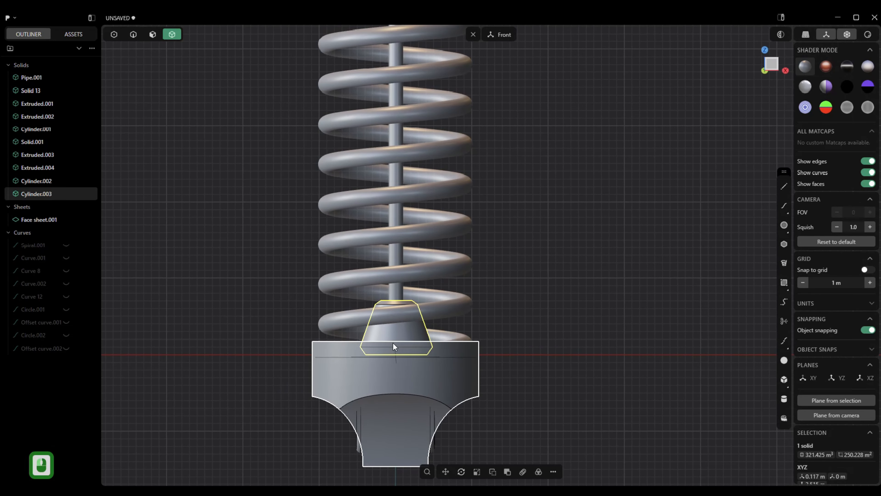
pyautogui.press('g')
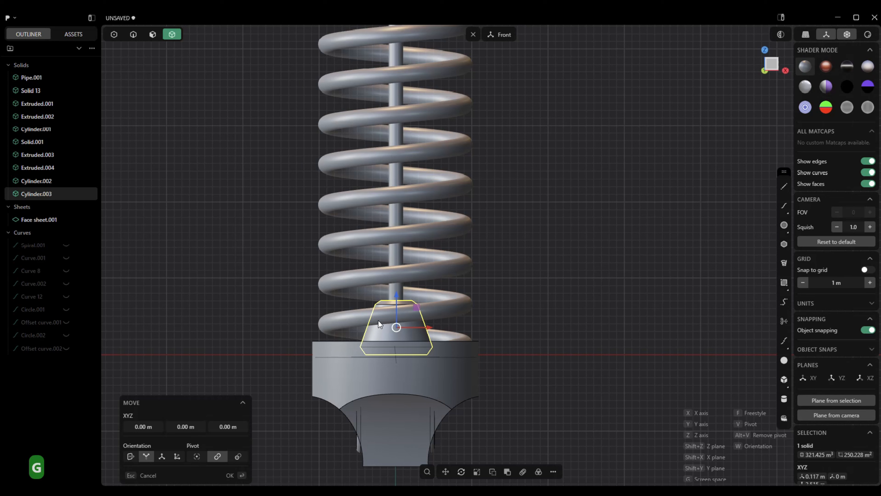
pyautogui.click(395, 296)
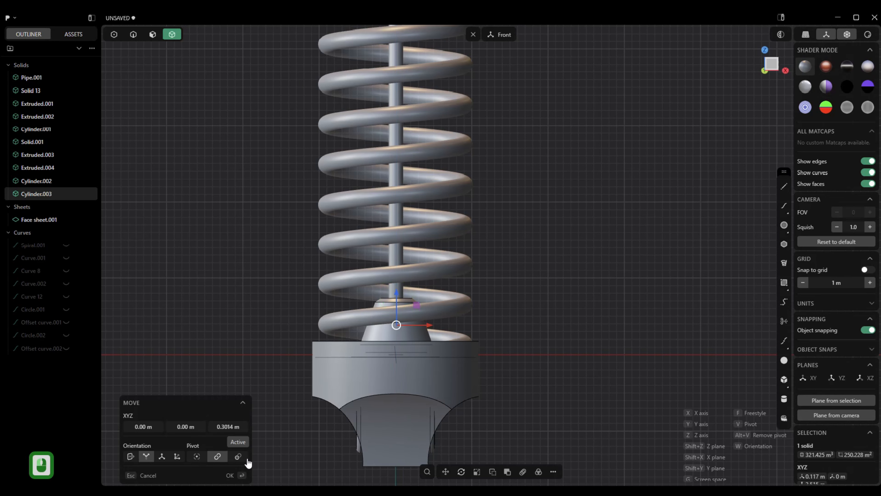
pyautogui.click(230, 474)
pyautogui.doubleClick(584, 308)
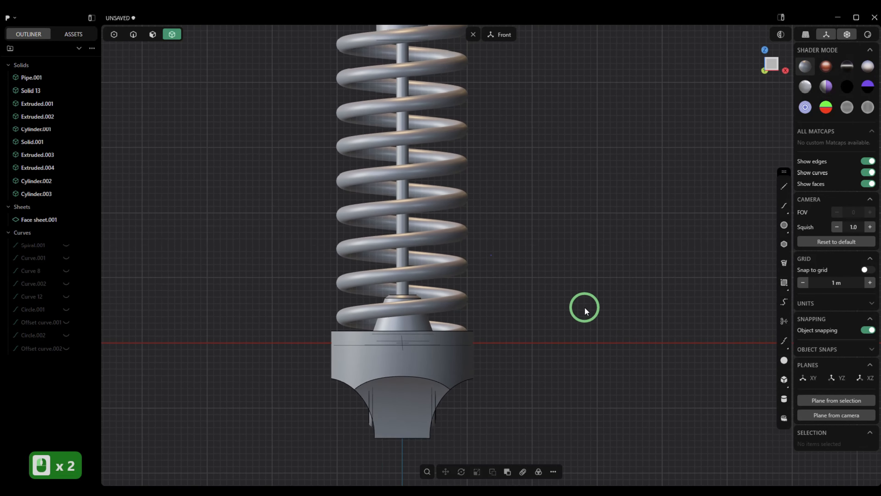
# Duplicate the complete shock absorber, including its face sheet, and offset the copy about 43.07 m along Y.
pyautogui.click(473, 35)
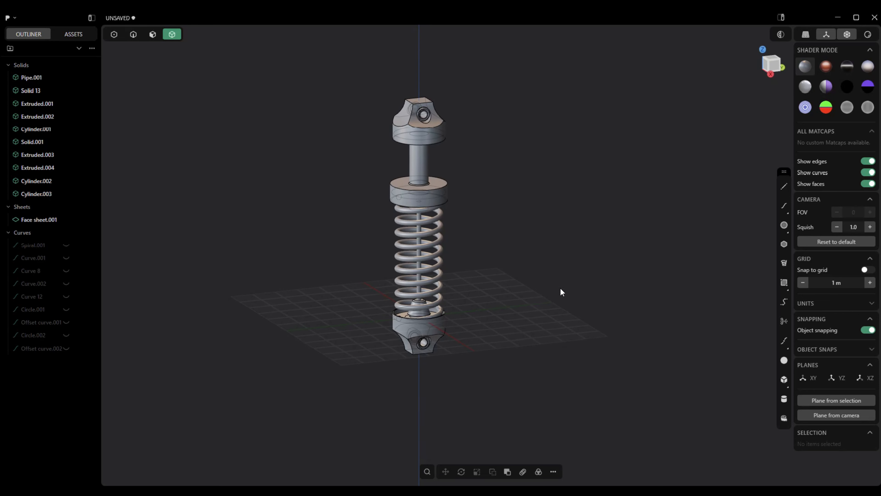
pyautogui.moveTo(330, 65); pyautogui.dragTo(508, 417)
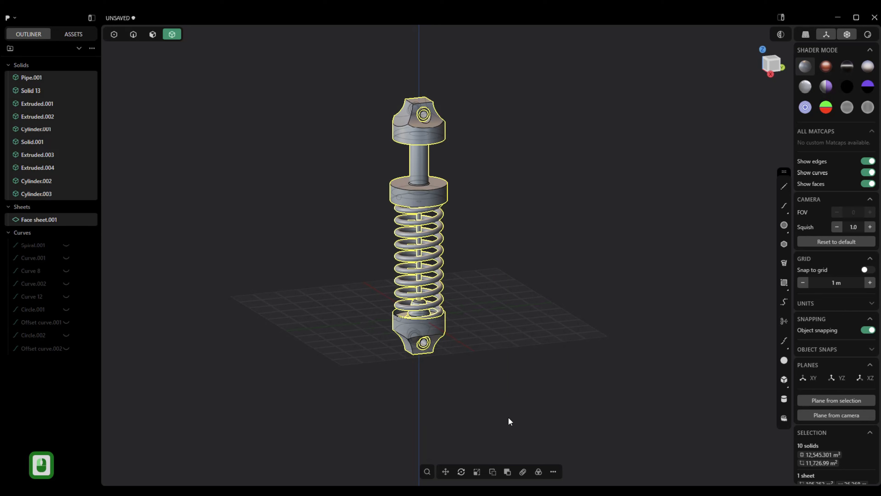
pyautogui.hotkey('shift', 'd')
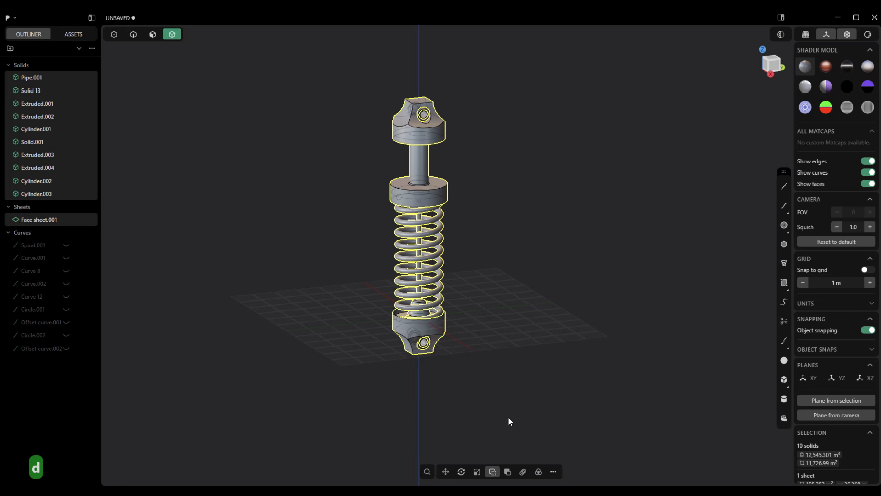
pyautogui.moveTo(448, 241); pyautogui.dragTo(546, 243)
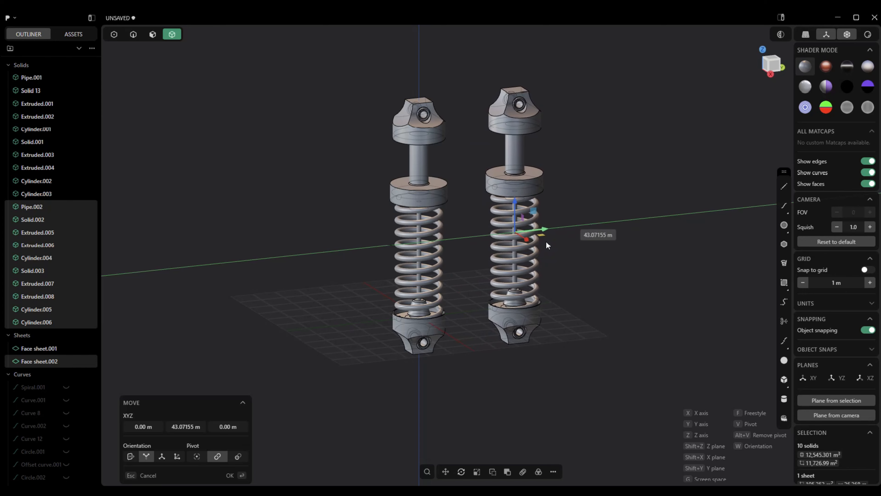
pyautogui.moveTo(546, 241); pyautogui.dragTo(546, 241, button='middle')
pyautogui.scroll(3, 546, 241)
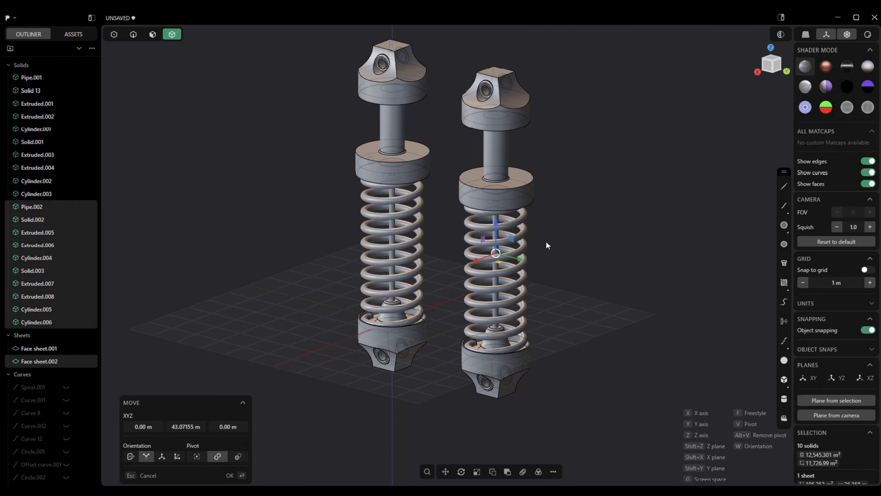